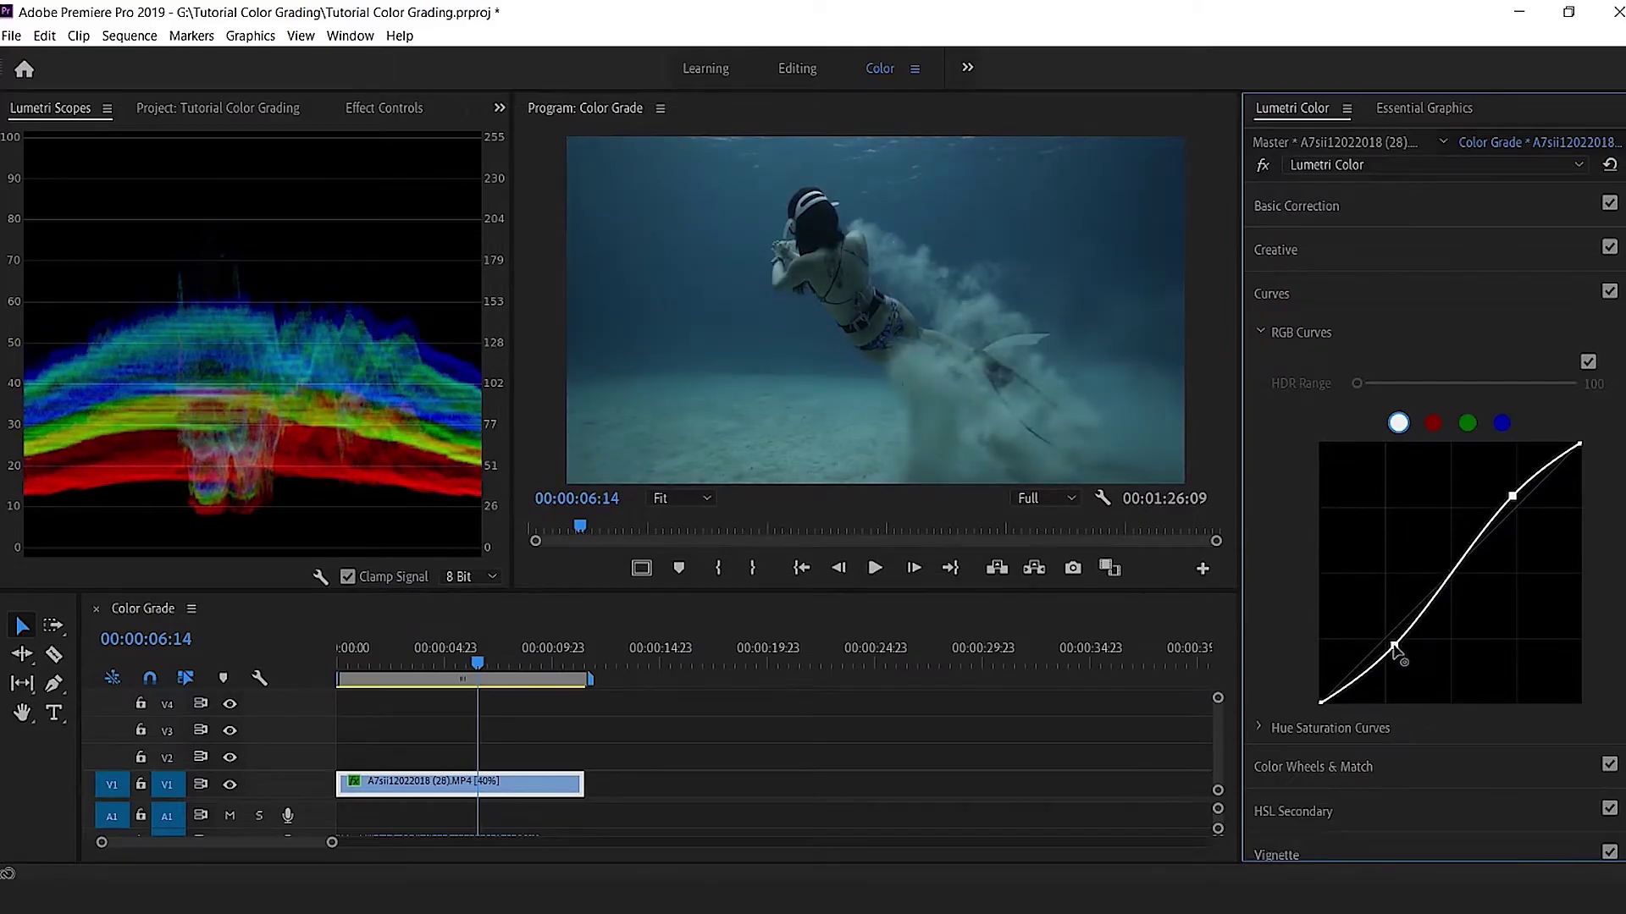
Refine the S-shaped RGB curve on the clip, lifting the highlight point slightly and lowering the shadow point for more contrast.
{"action": "left_click_drag", "start_coordinate": [1512, 498], "coordinate": [1511, 494]}
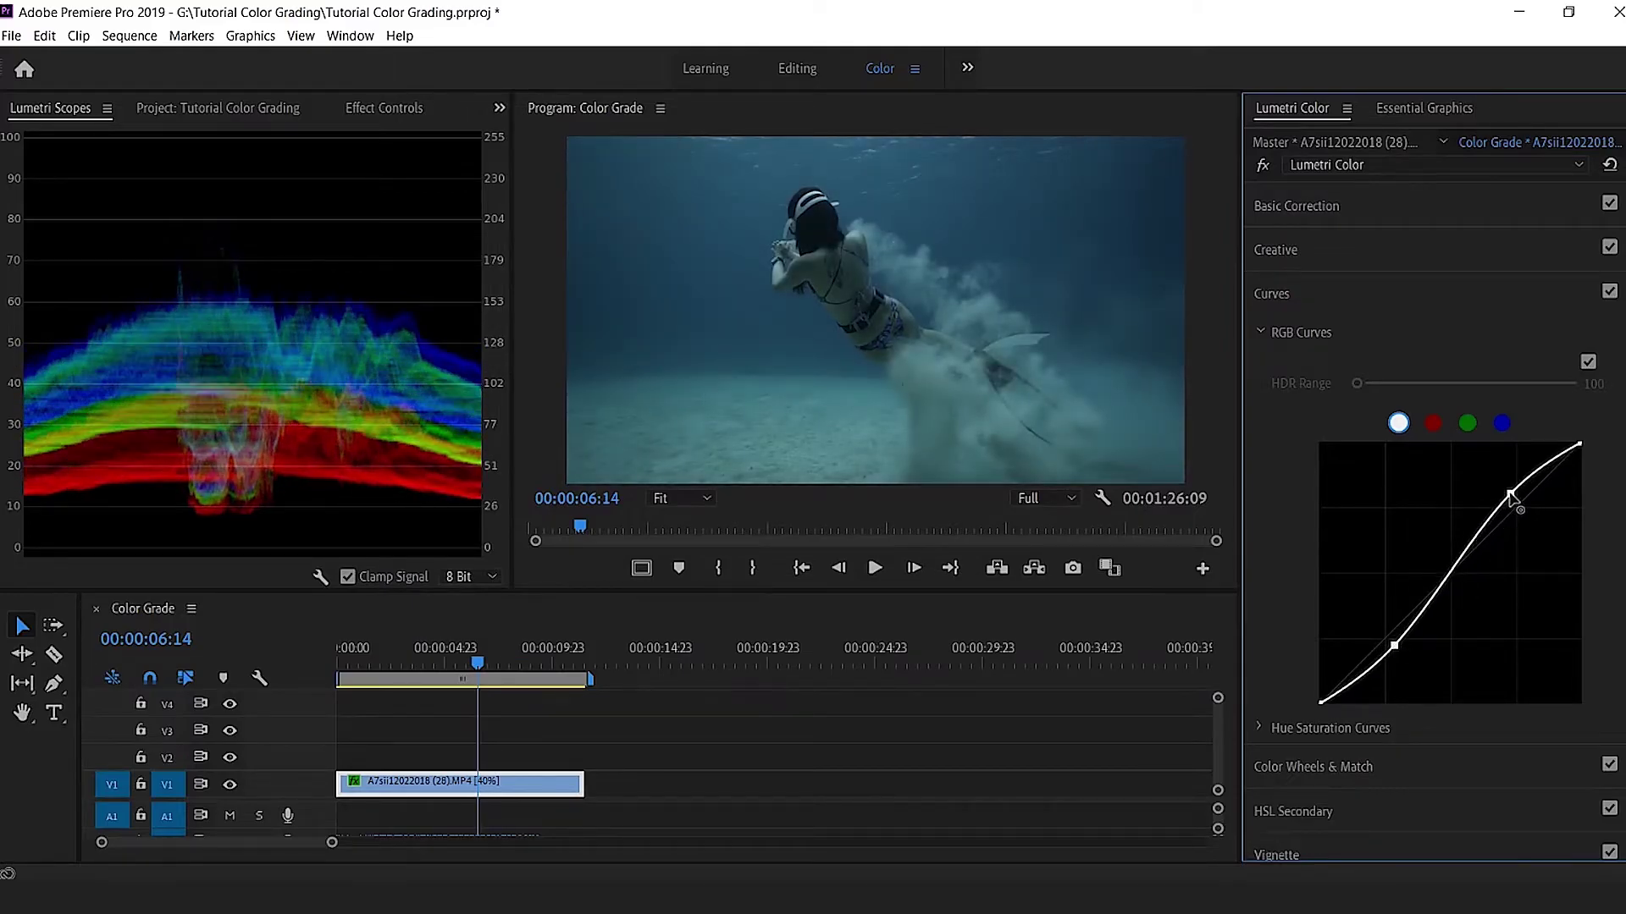
{"action": "left_click_drag", "start_coordinate": [1397, 647], "coordinate": [1390, 653]}
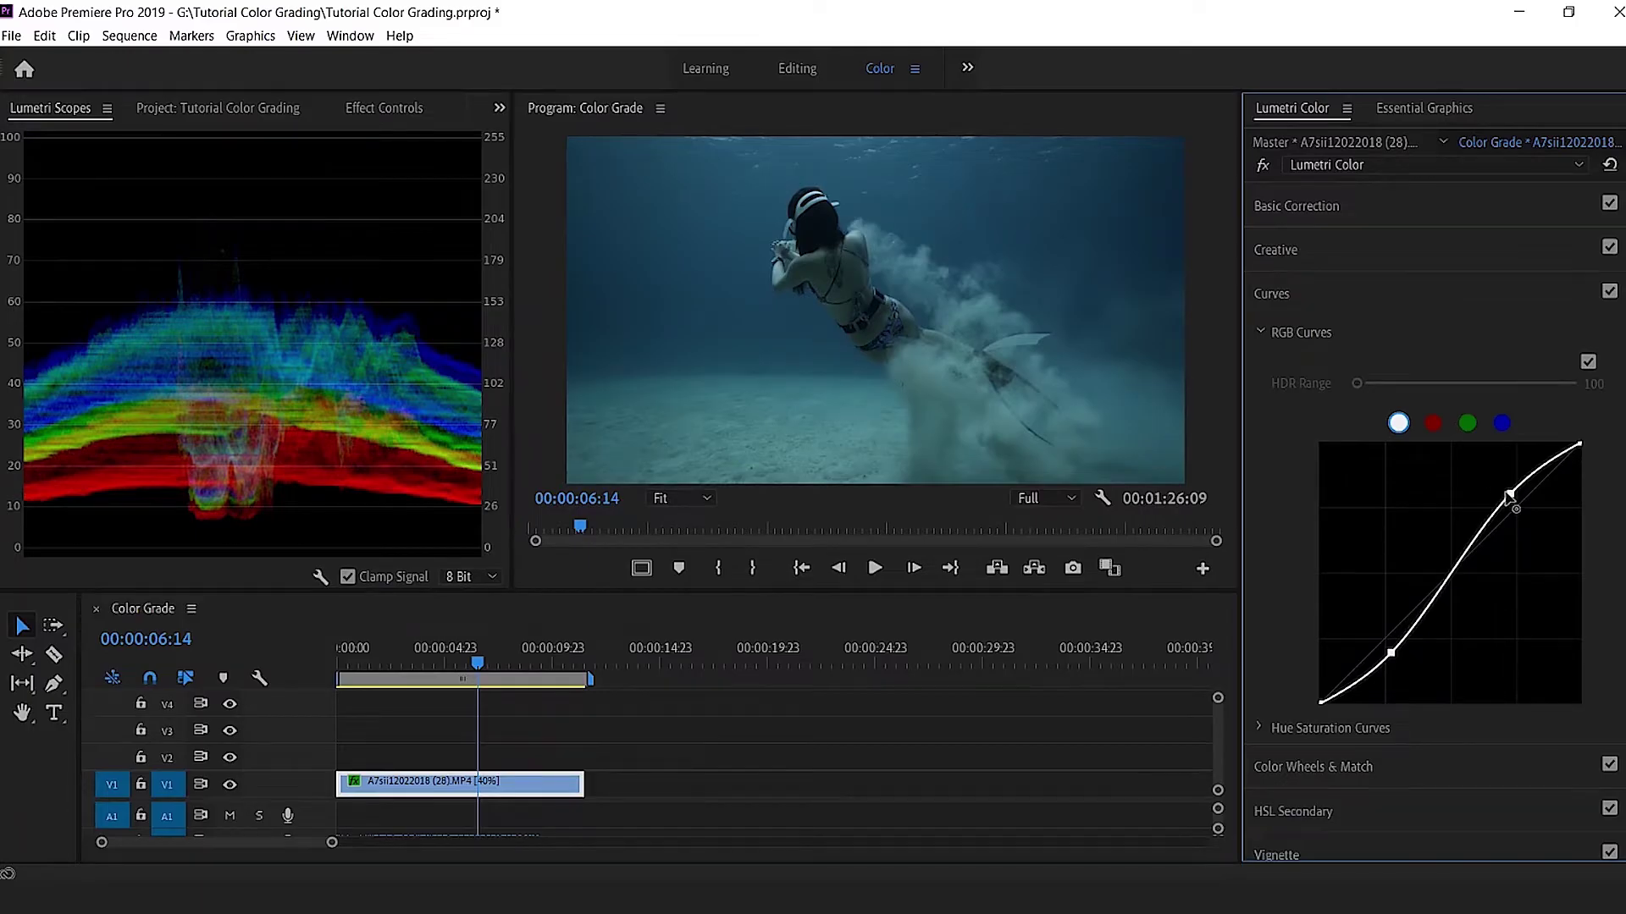
{"action": "left_click_drag", "start_coordinate": [1507, 496], "coordinate": [1506, 492]}
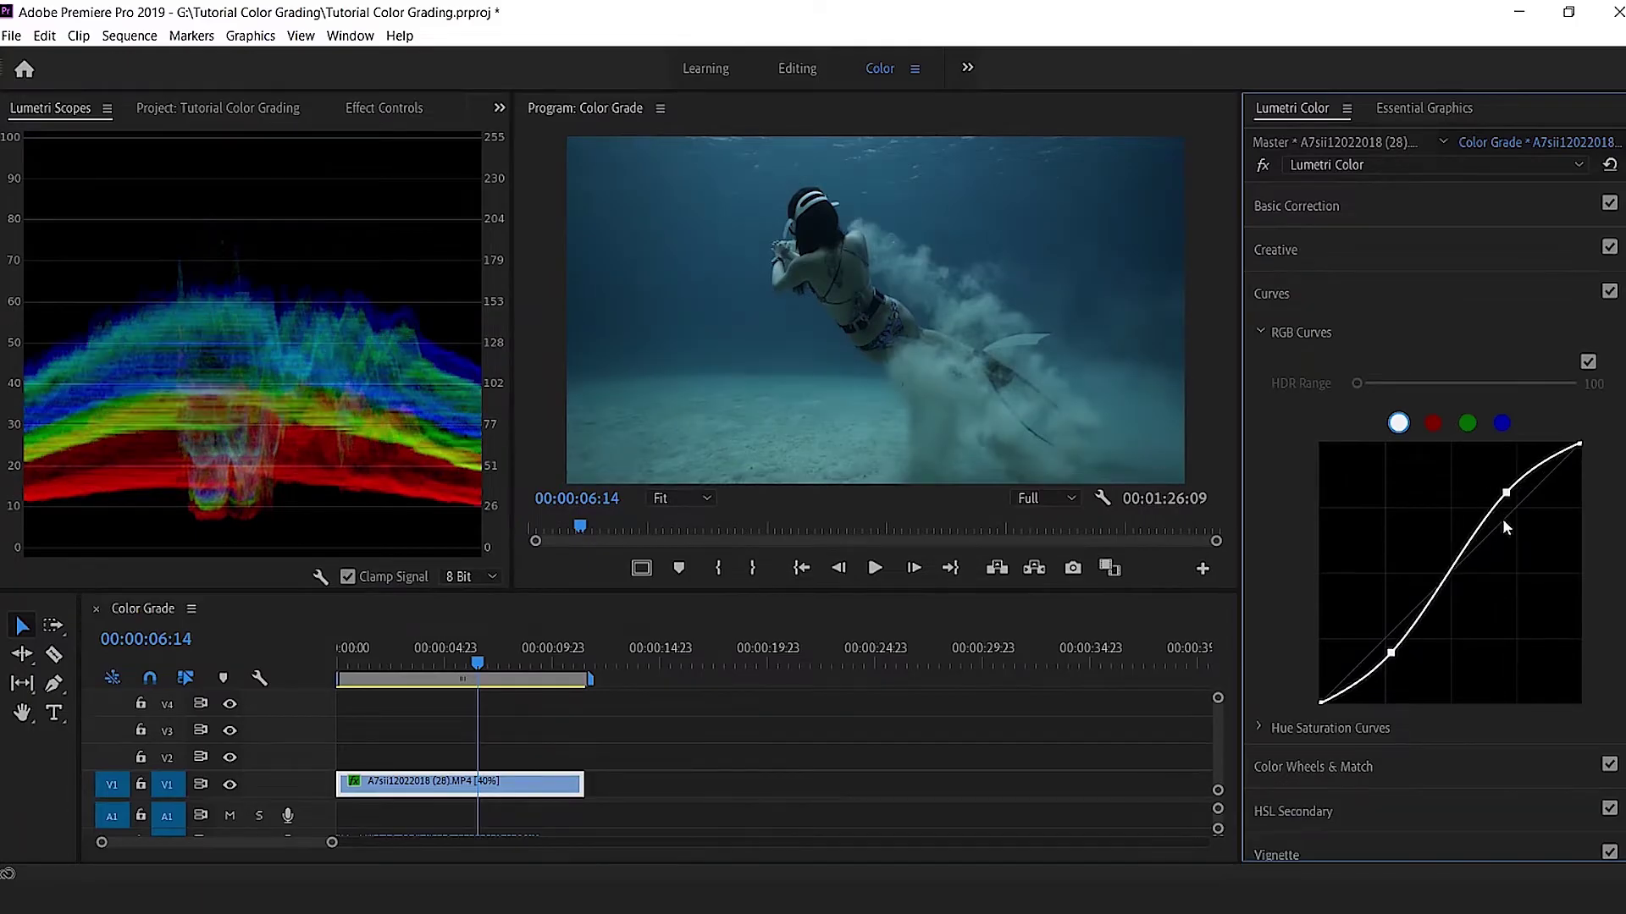
In Basic Correction, set Highlights to 15.1, Shadows to -8.3 and Blacks to -16.1.
{"action": "left_click", "coordinate": [1345, 207]}
{"action": "left_click_drag", "start_coordinate": [1470, 501], "coordinate": [1483, 502]}
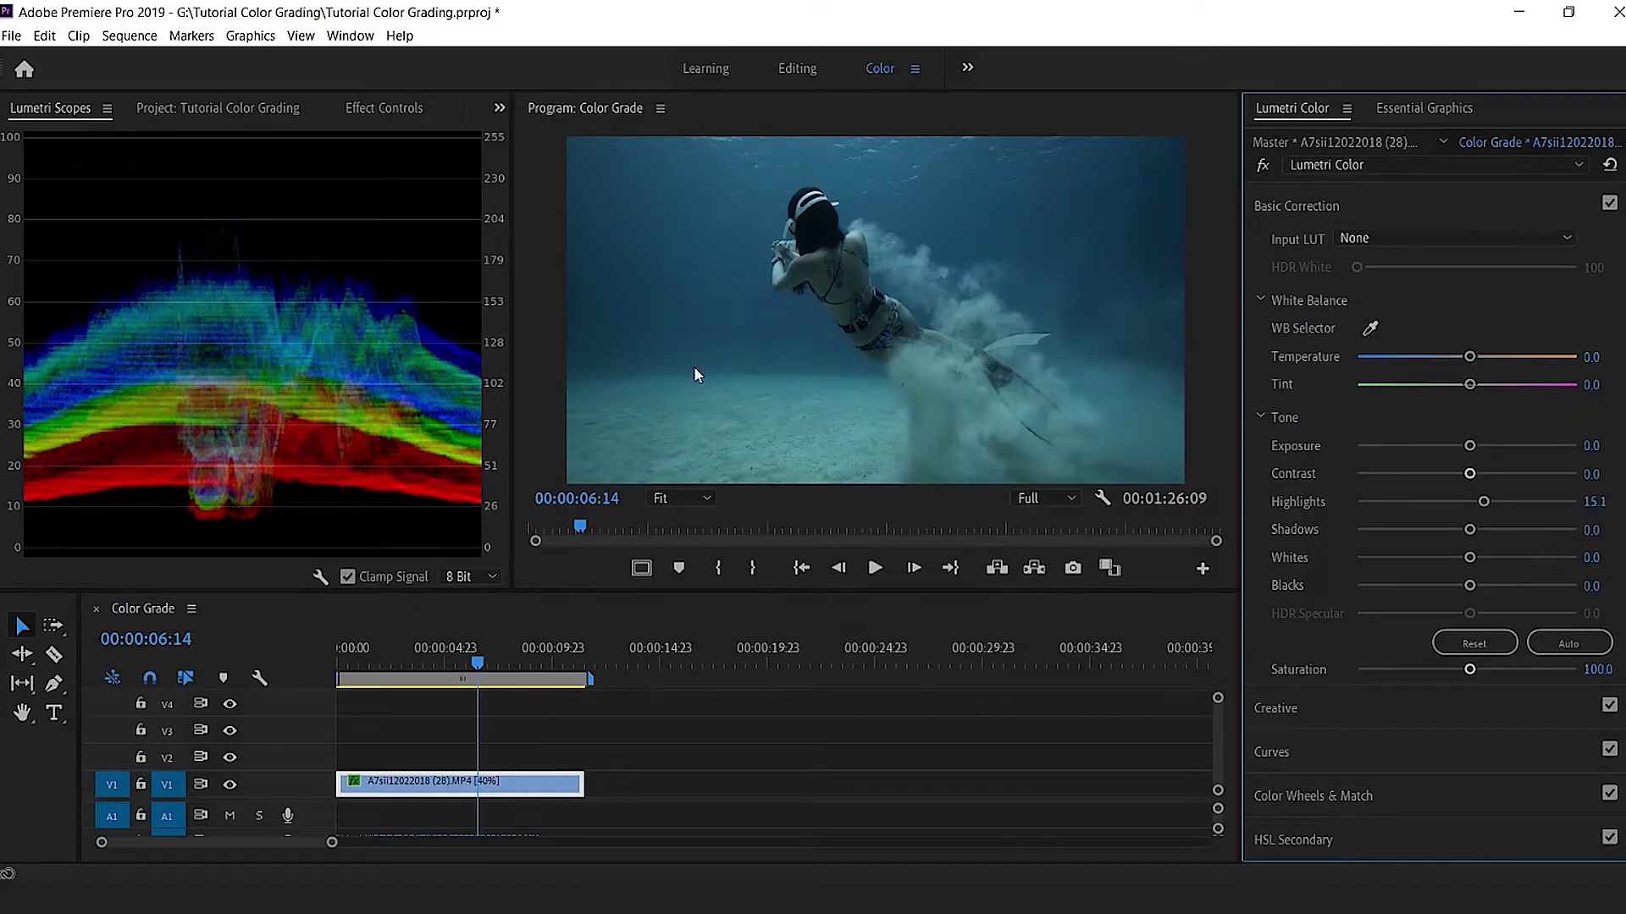
{"action": "left_click_drag", "start_coordinate": [1470, 534], "coordinate": [1450, 587]}
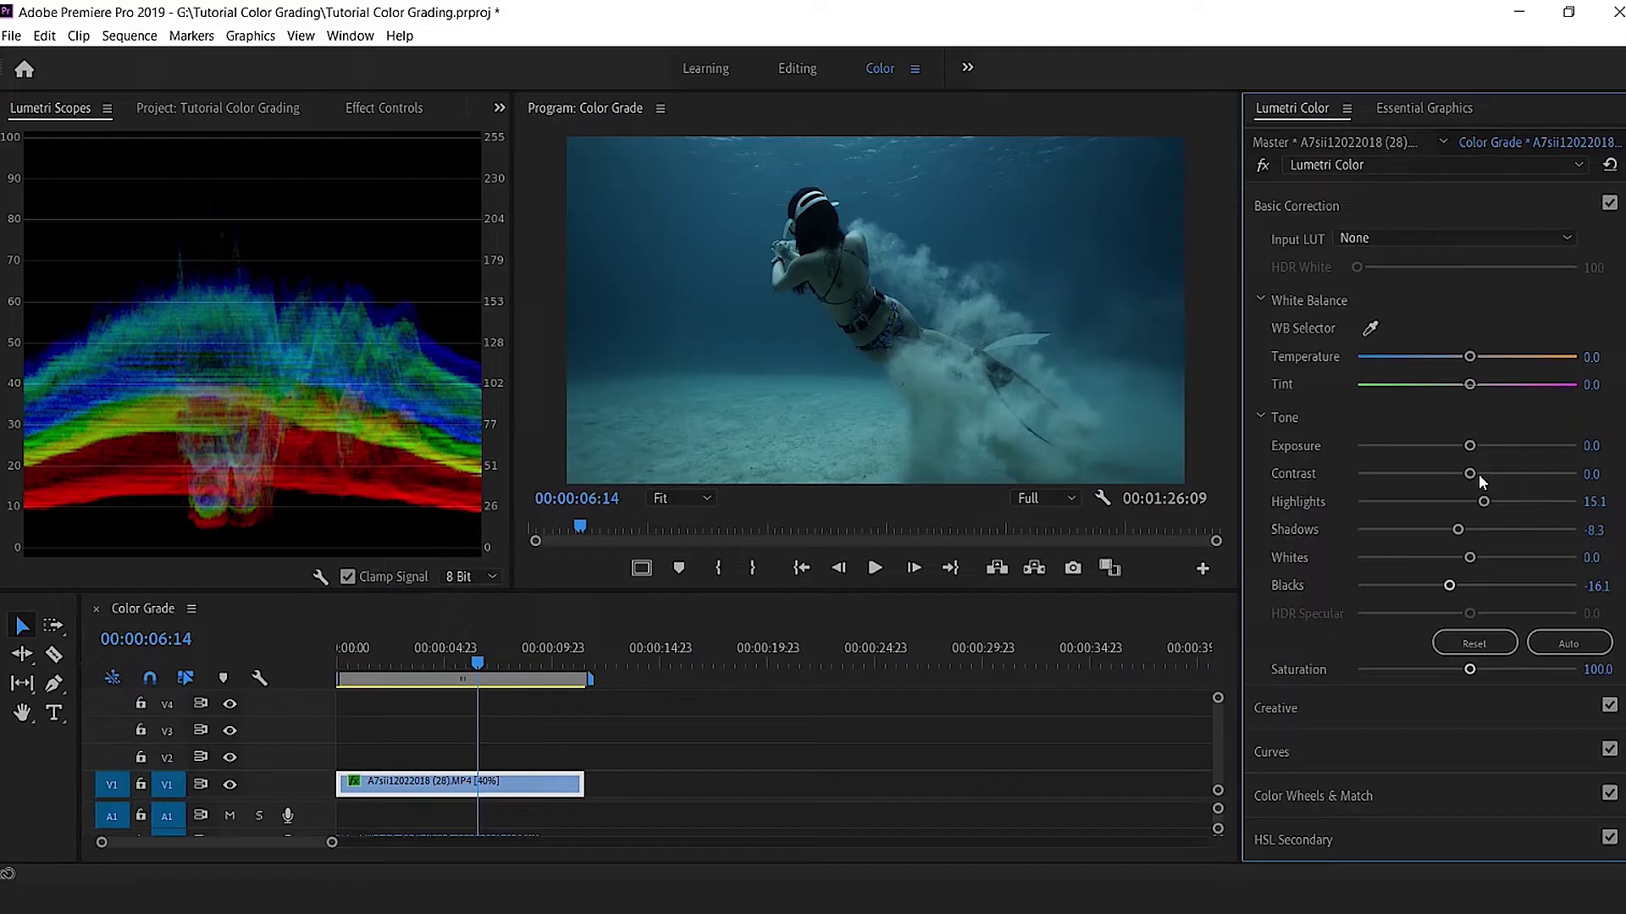
In the Creative adjustments, set Vibrance to 23.9 and Saturation to 122.9.
{"action": "left_click", "coordinate": [1290, 708]}
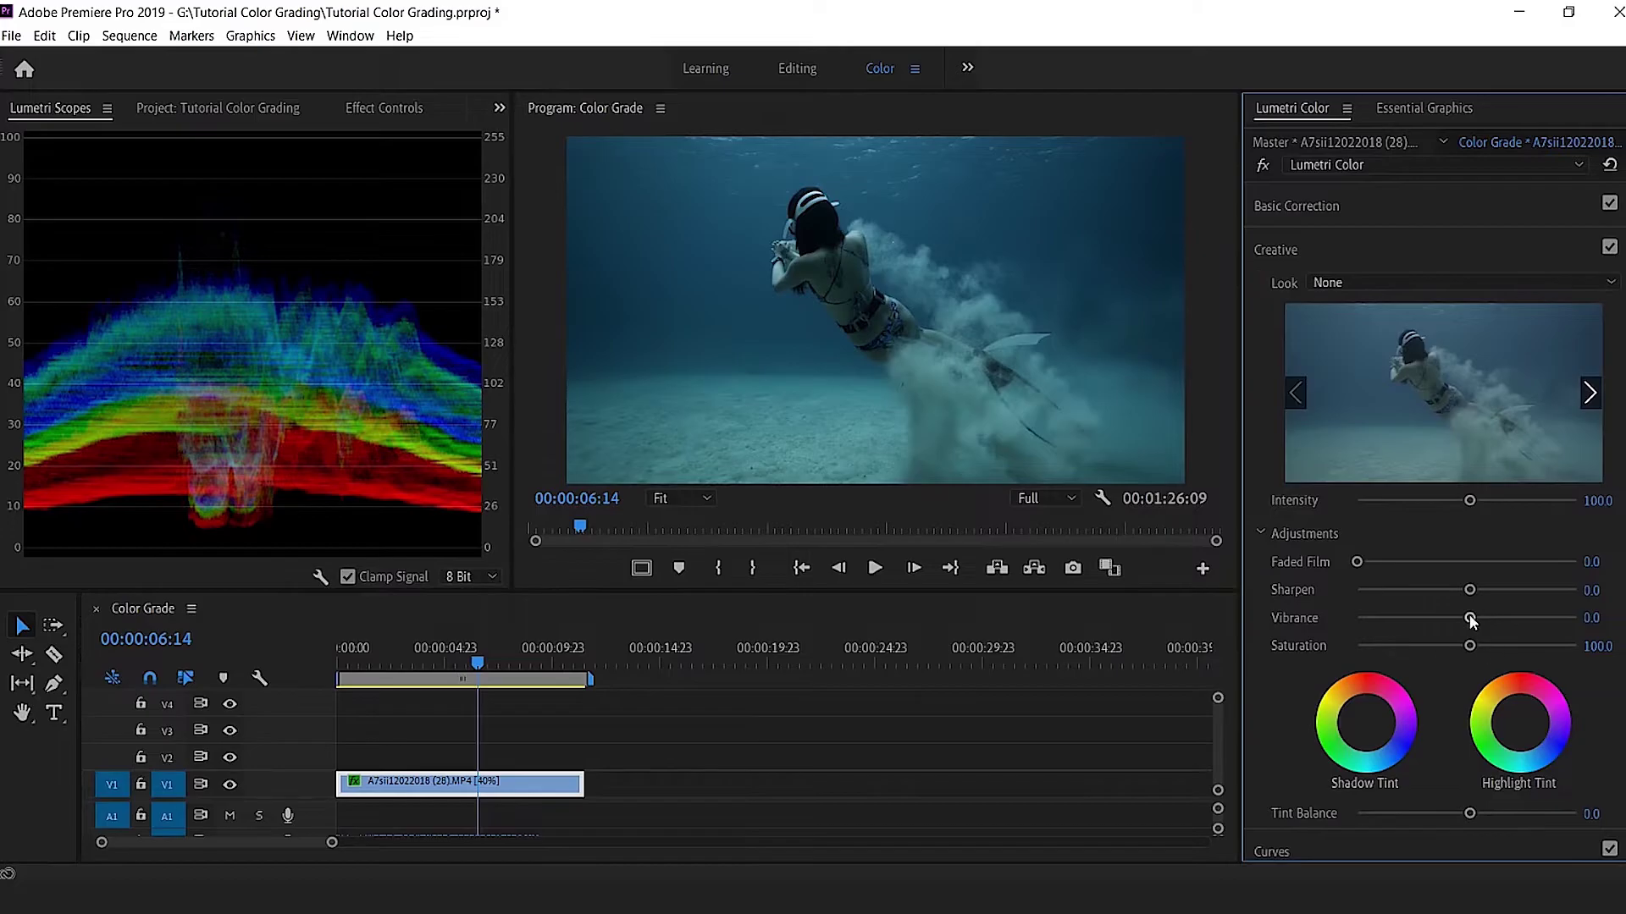
{"action": "left_click_drag", "start_coordinate": [1470, 618], "coordinate": [1492, 647]}
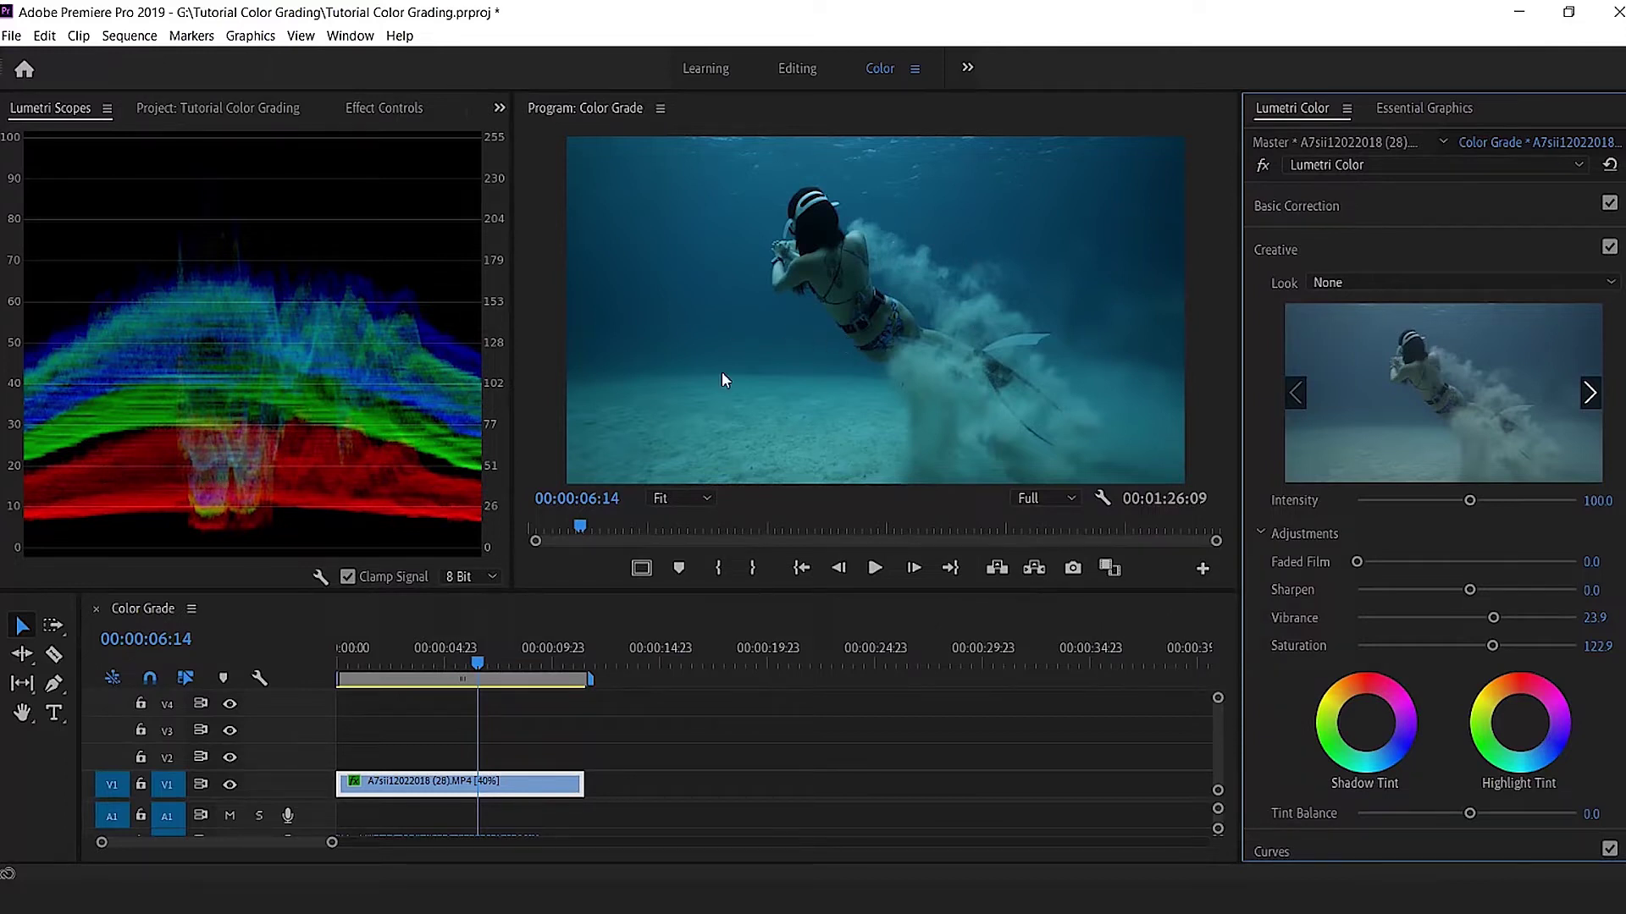
Warm the clip's white balance in Basic Correction with Temperature at 61.0 and Tint at 30.7.
{"action": "left_click", "coordinate": [1351, 213]}
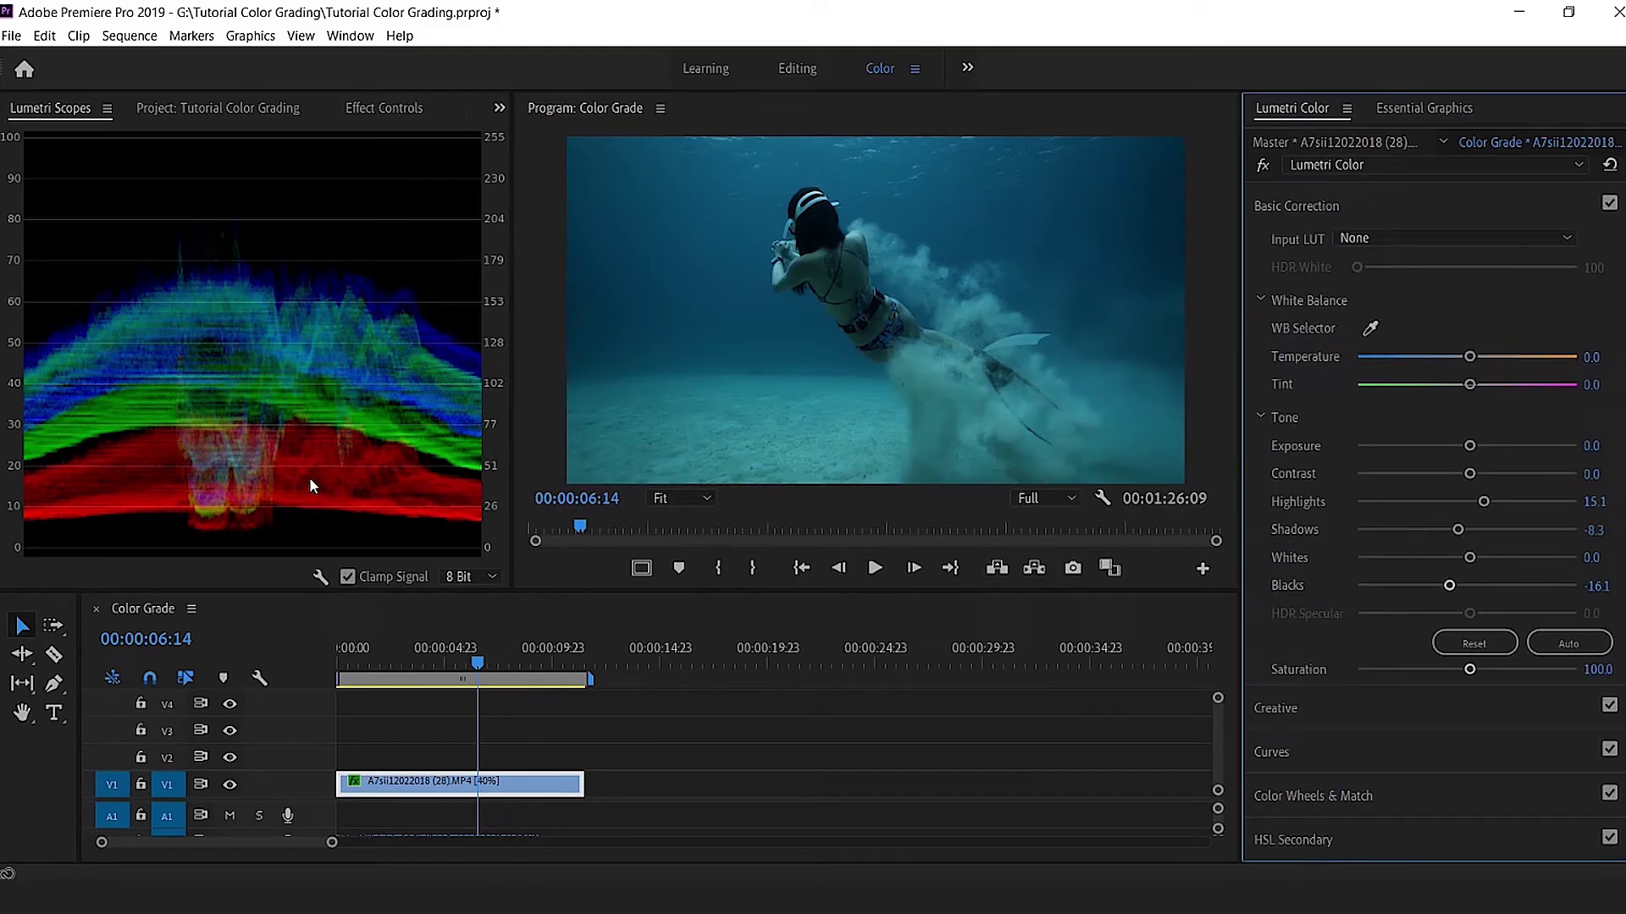
{"action": "left_click_drag", "start_coordinate": [1468, 356], "coordinate": [1536, 360]}
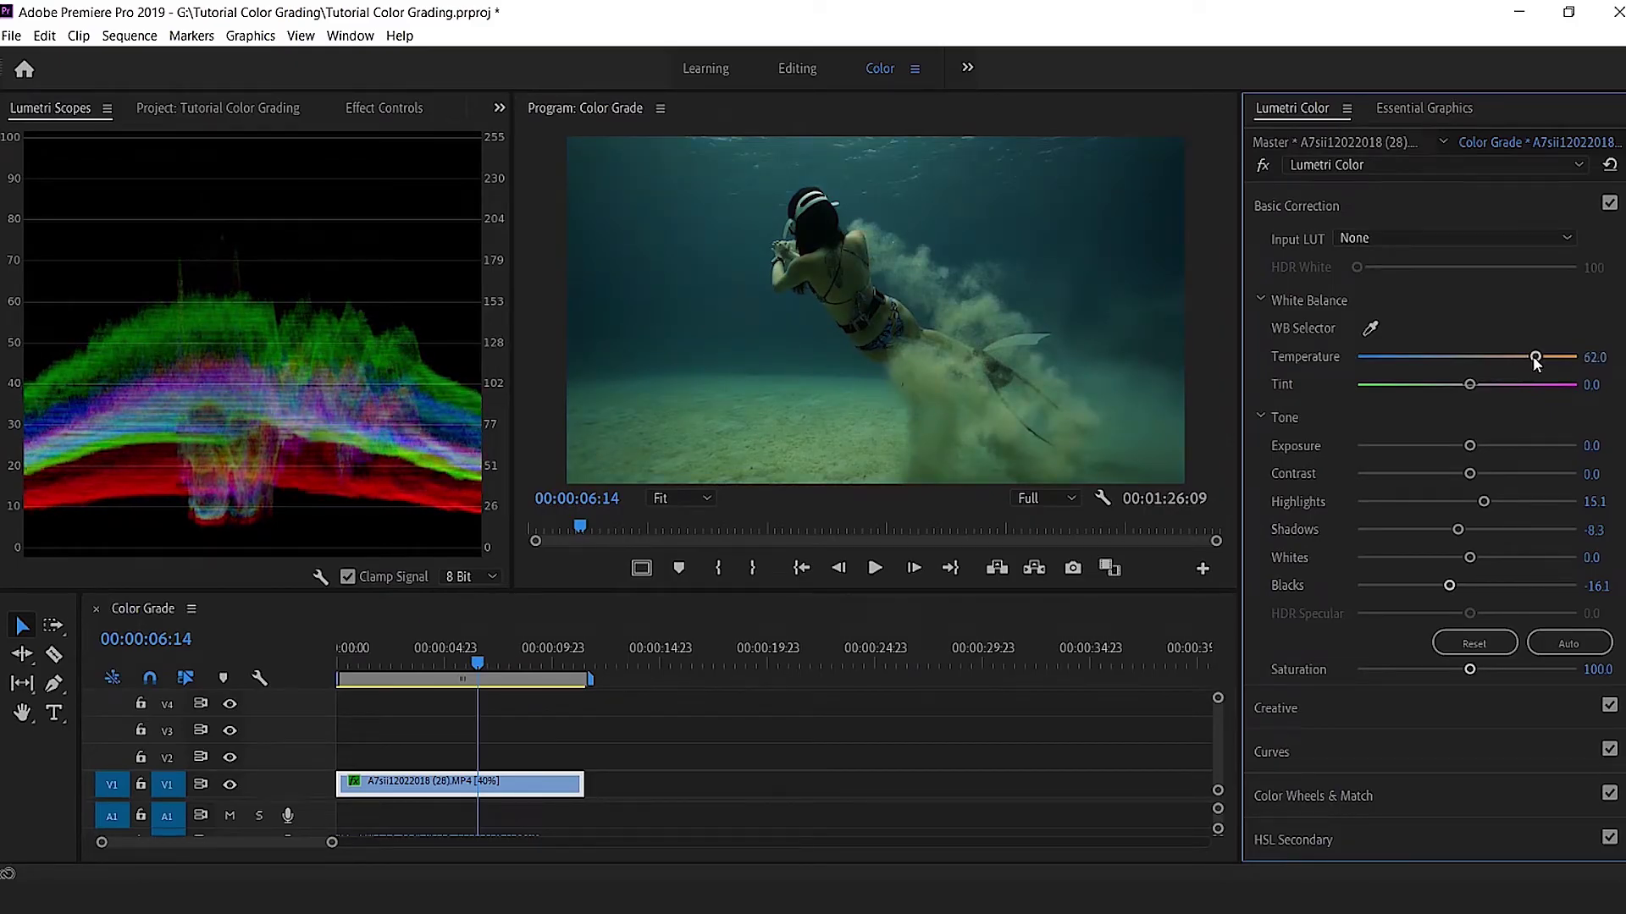
{"action": "left_click_drag", "start_coordinate": [1471, 386], "coordinate": [1502, 390]}
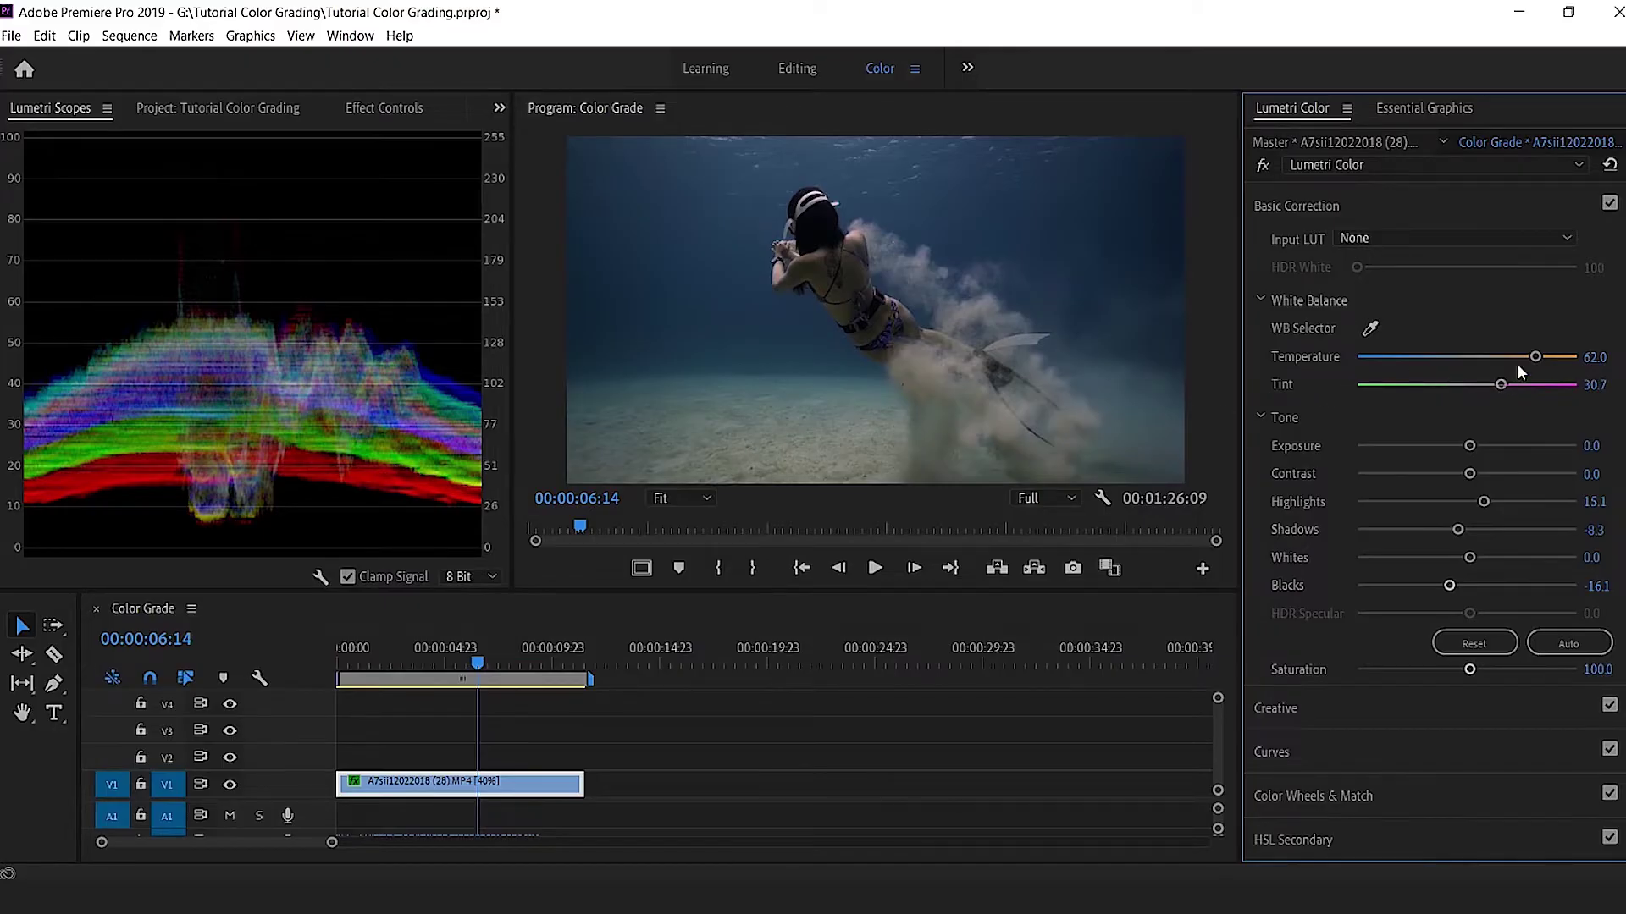
{"action": "left_click", "coordinate": [1504, 387]}
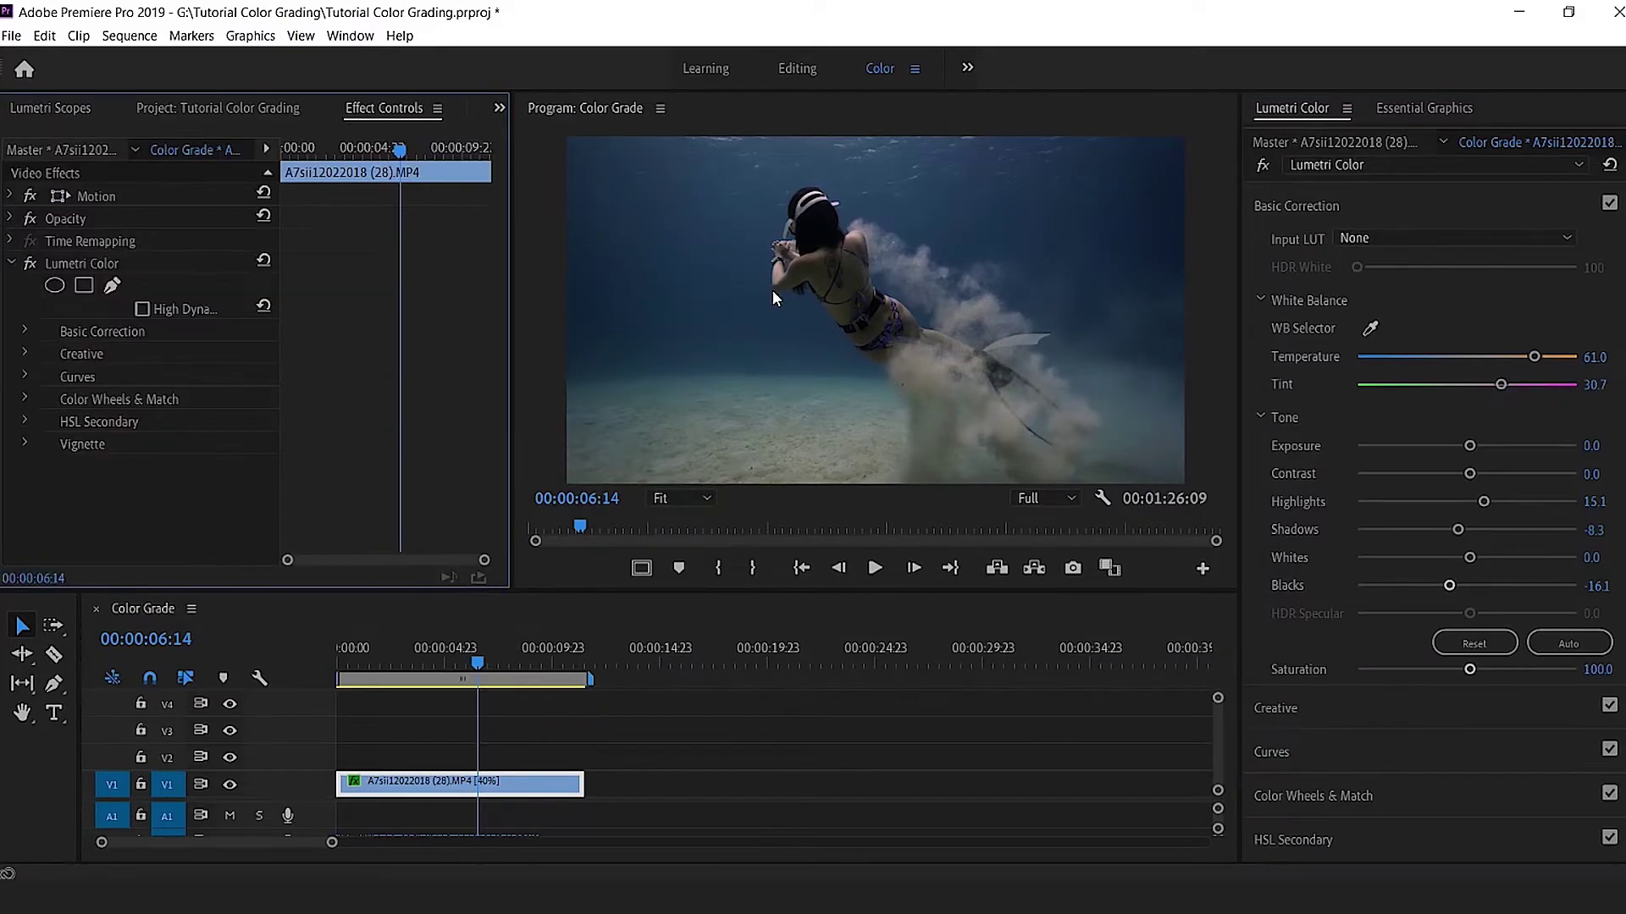
Apply the creative look CineSpace2383sRGB6bit to the clip and set its Intensity to 18.5.
{"action": "left_click", "coordinate": [1293, 703]}
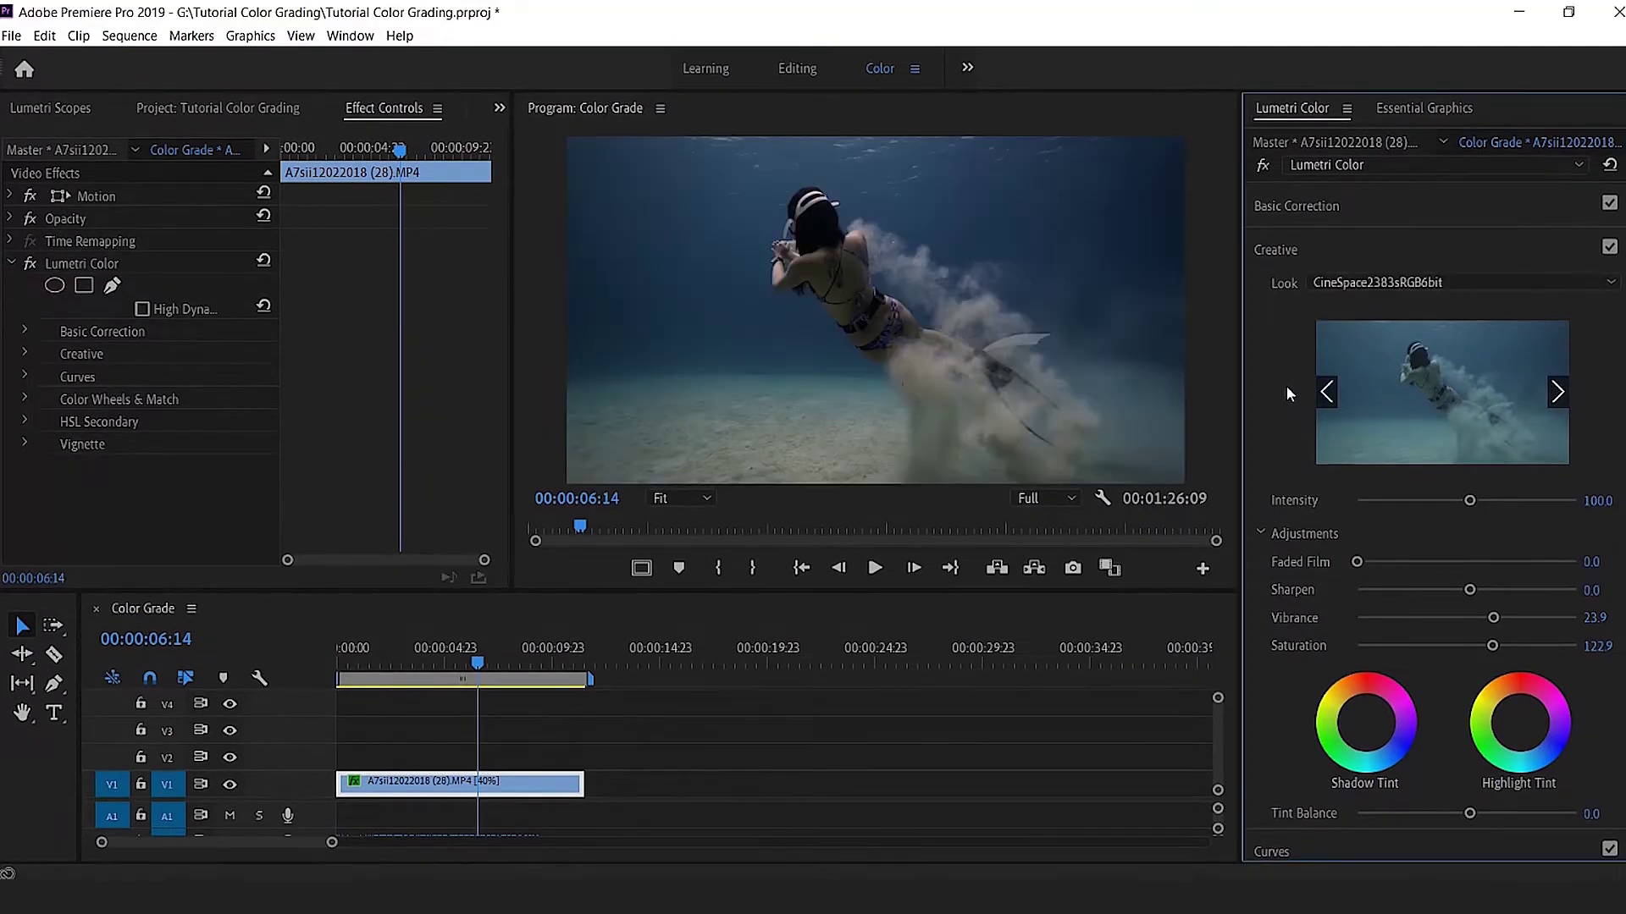
{"action": "left_click", "coordinate": [1289, 390]}
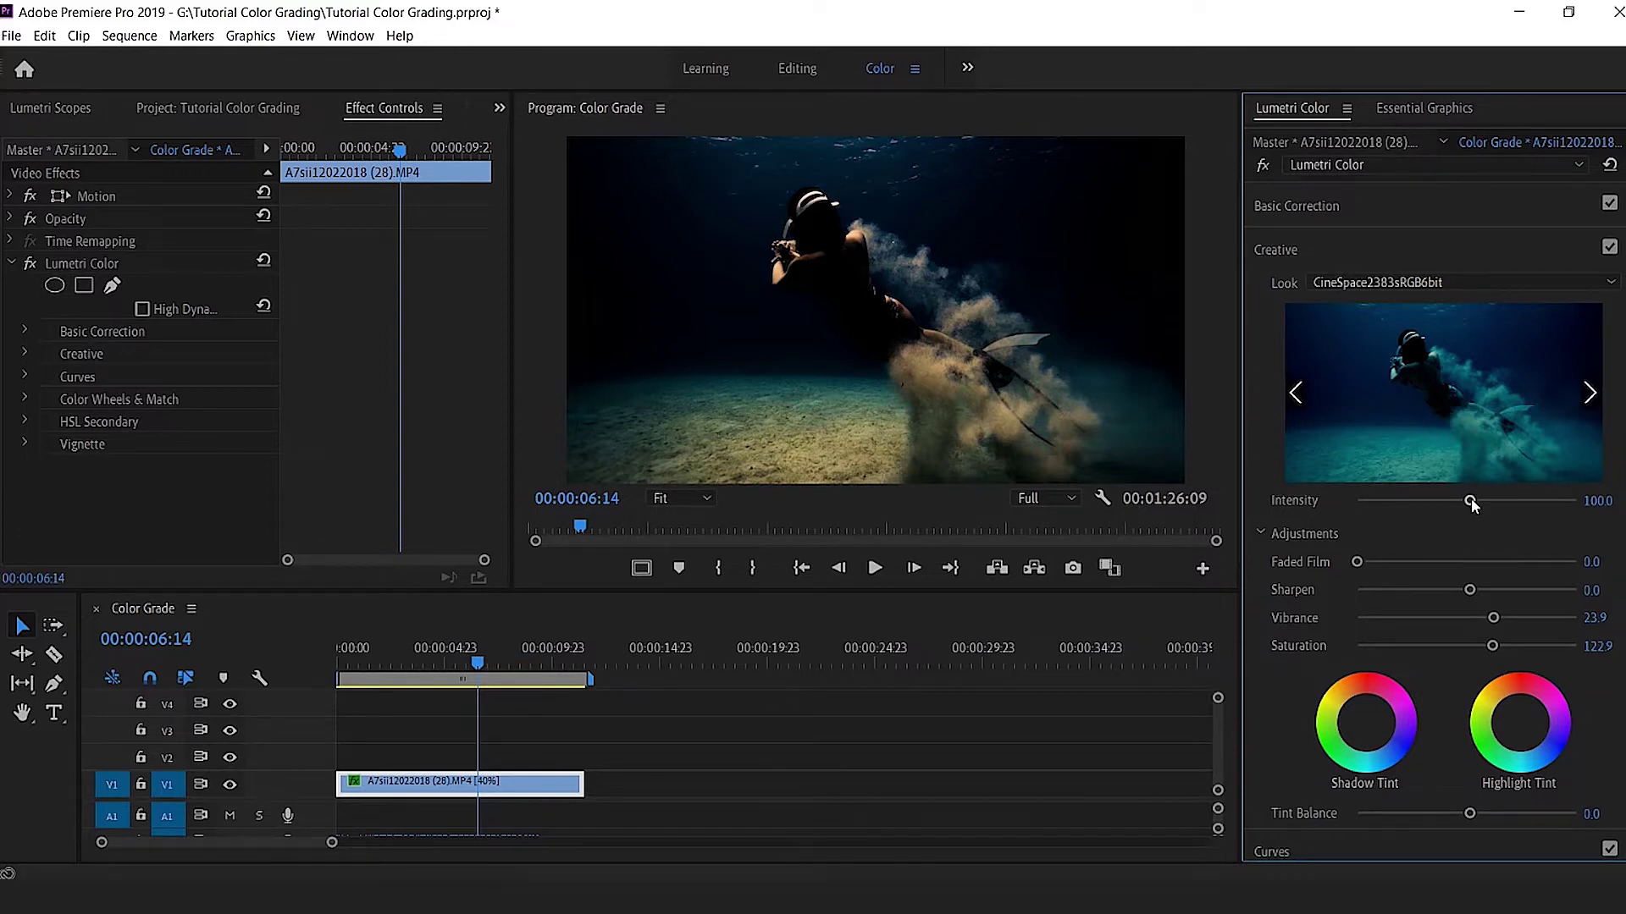
{"action": "left_click_drag", "start_coordinate": [1471, 503], "coordinate": [1349, 506]}
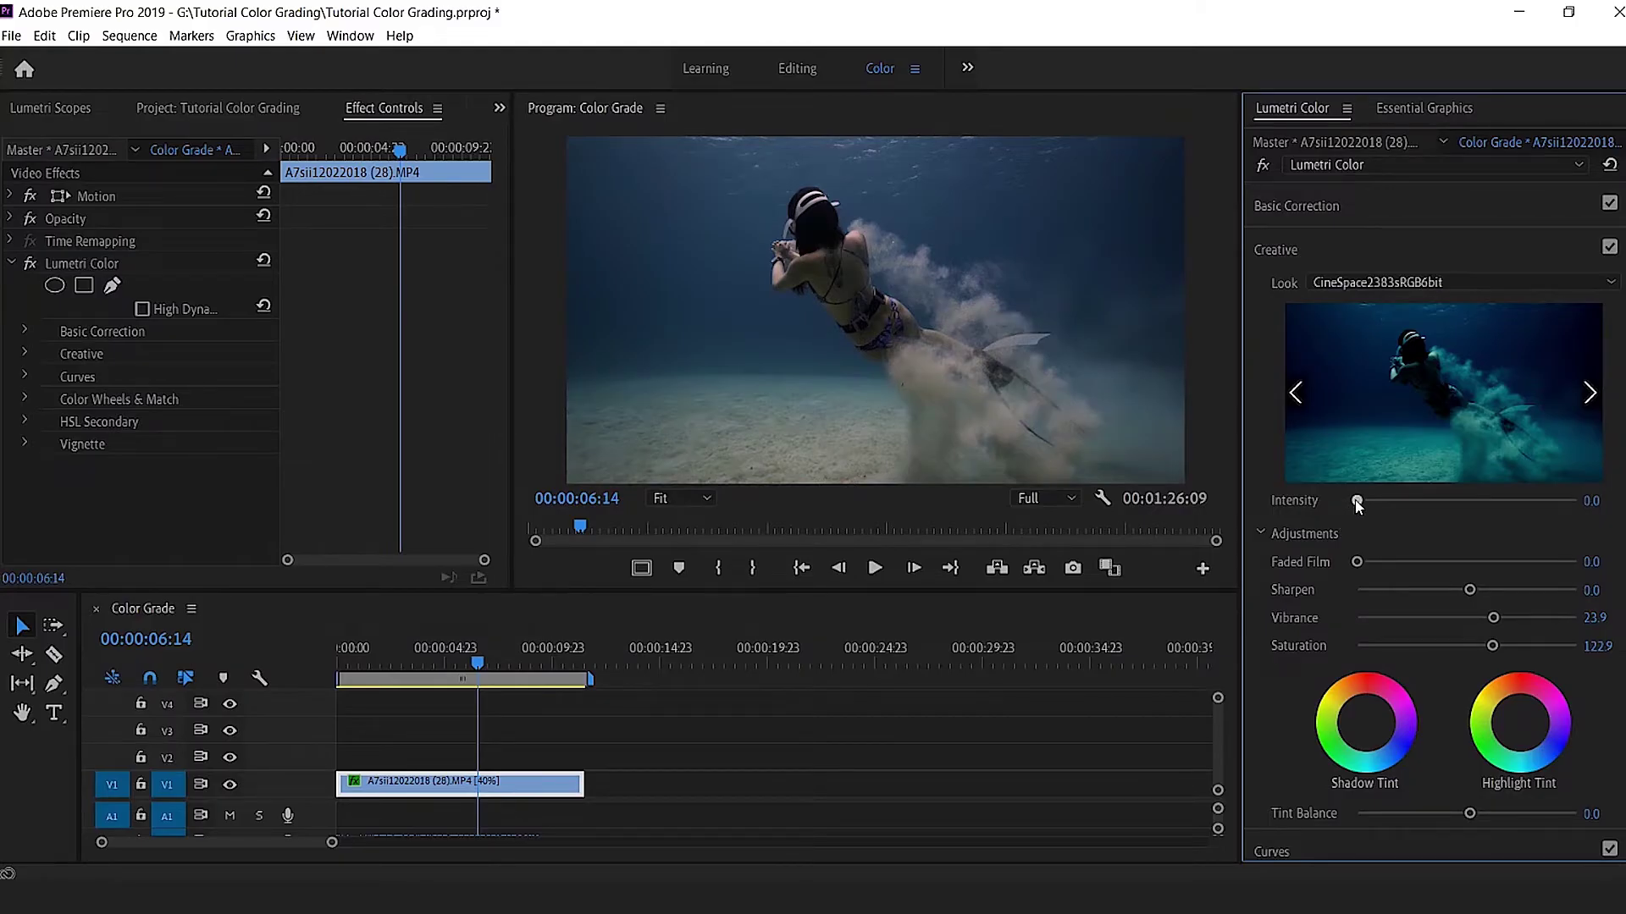
{"action": "left_click_drag", "start_coordinate": [1358, 505], "coordinate": [1378, 508]}
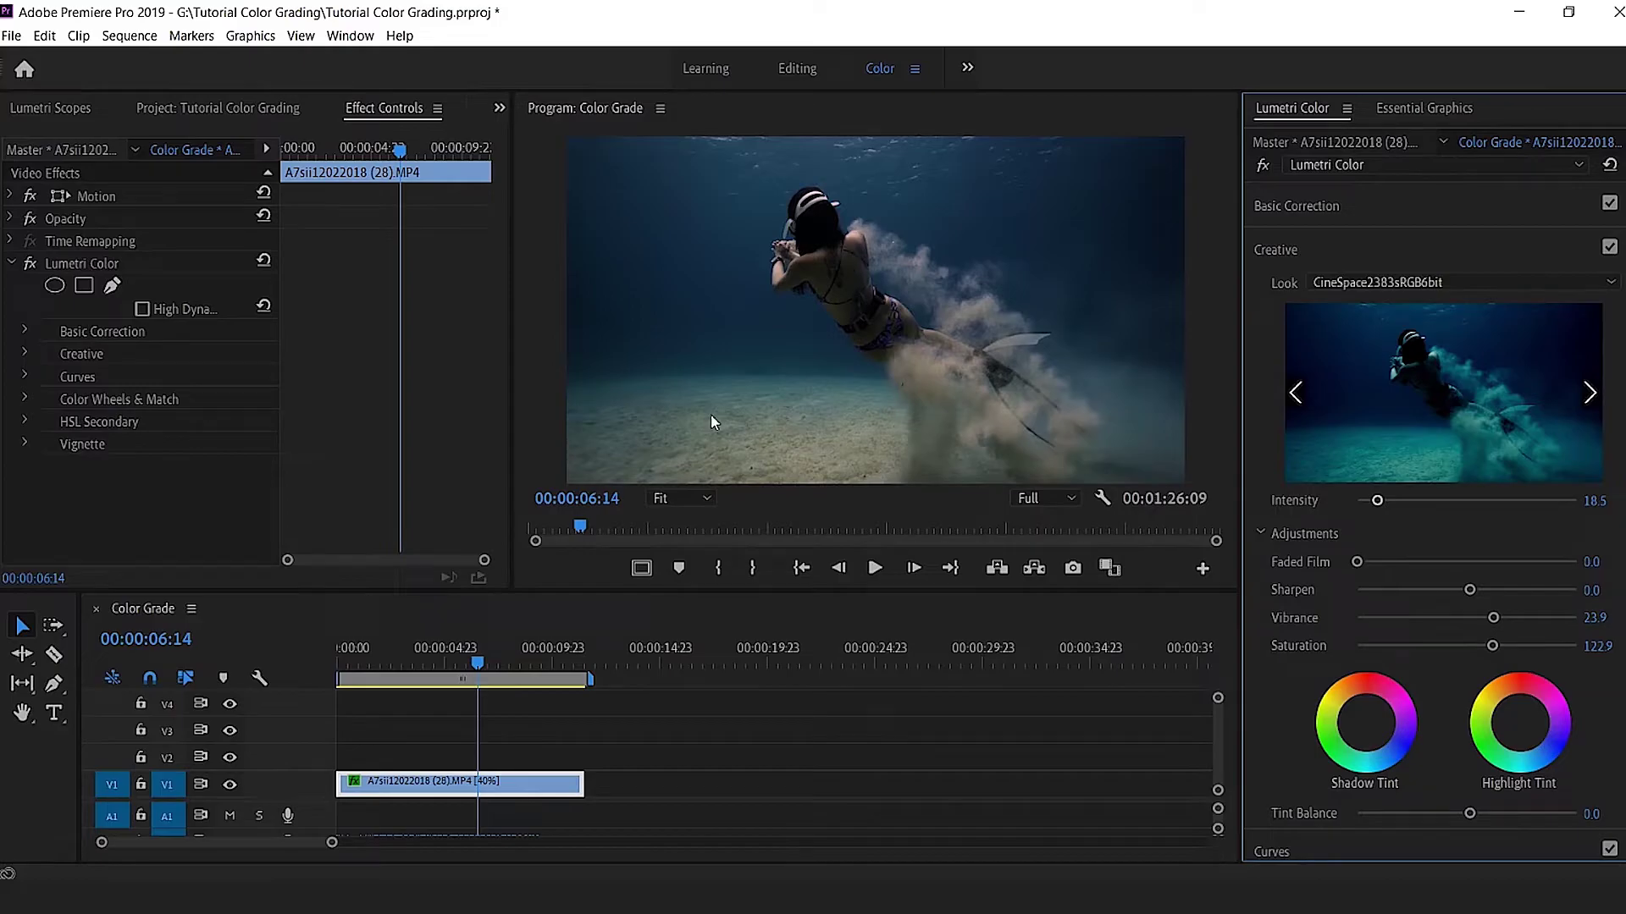
{"action": "left_click", "coordinate": [1278, 252]}
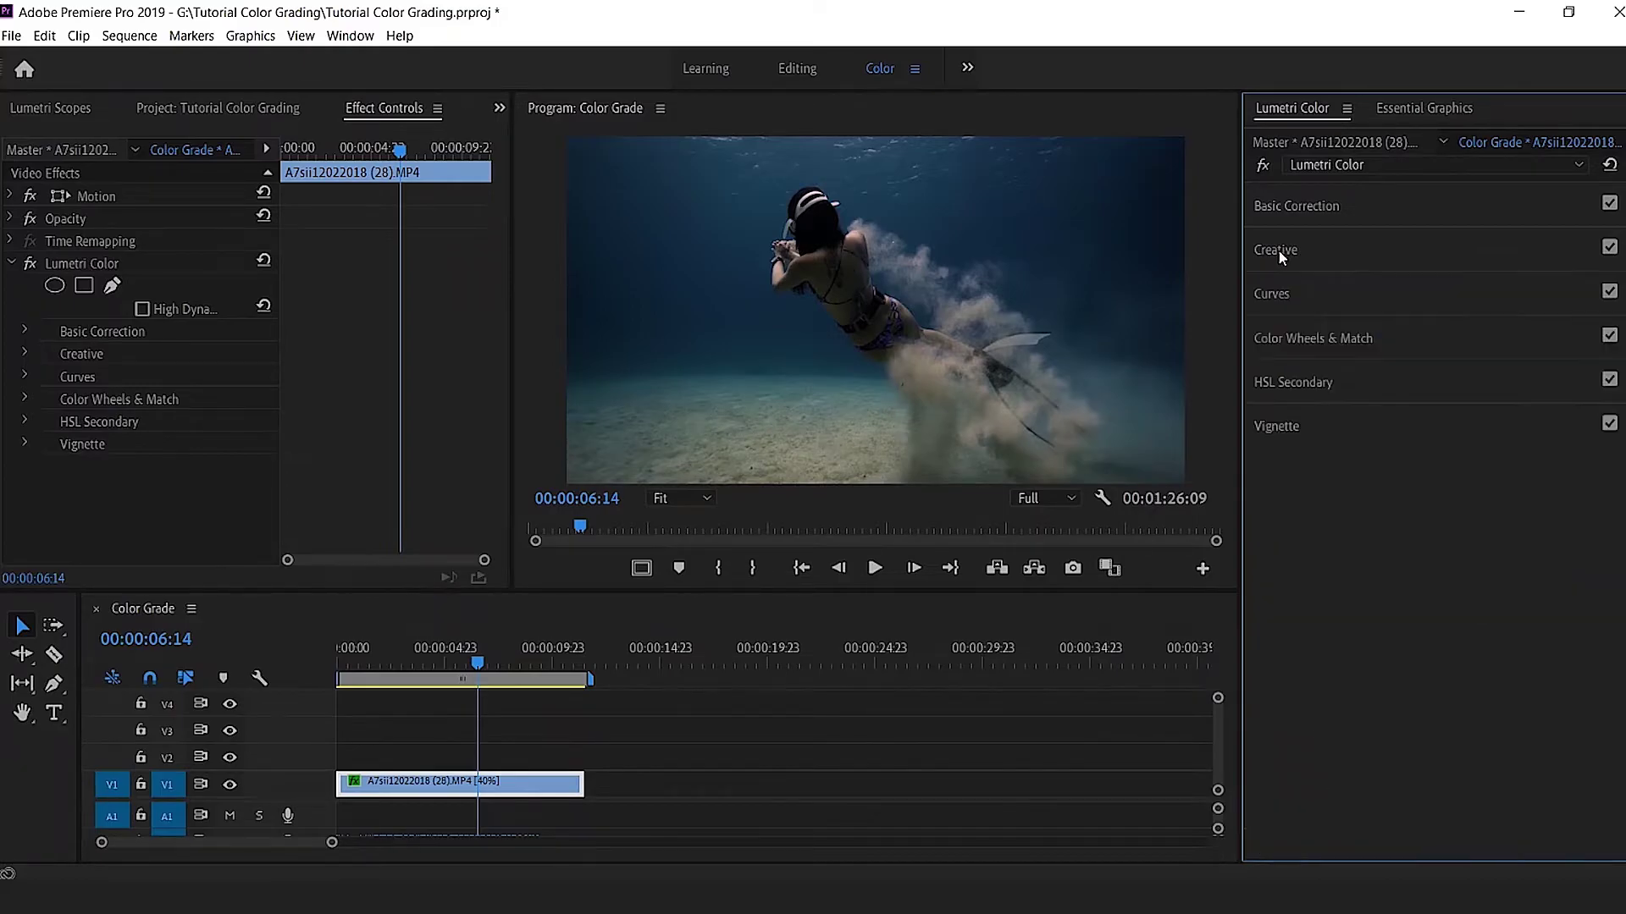
Key the blue water in HSL Secondary with the mask shown, widening the hue range and raising the luminance and saturation ranges to exclude the diver.
{"action": "left_click", "coordinate": [1297, 379]}
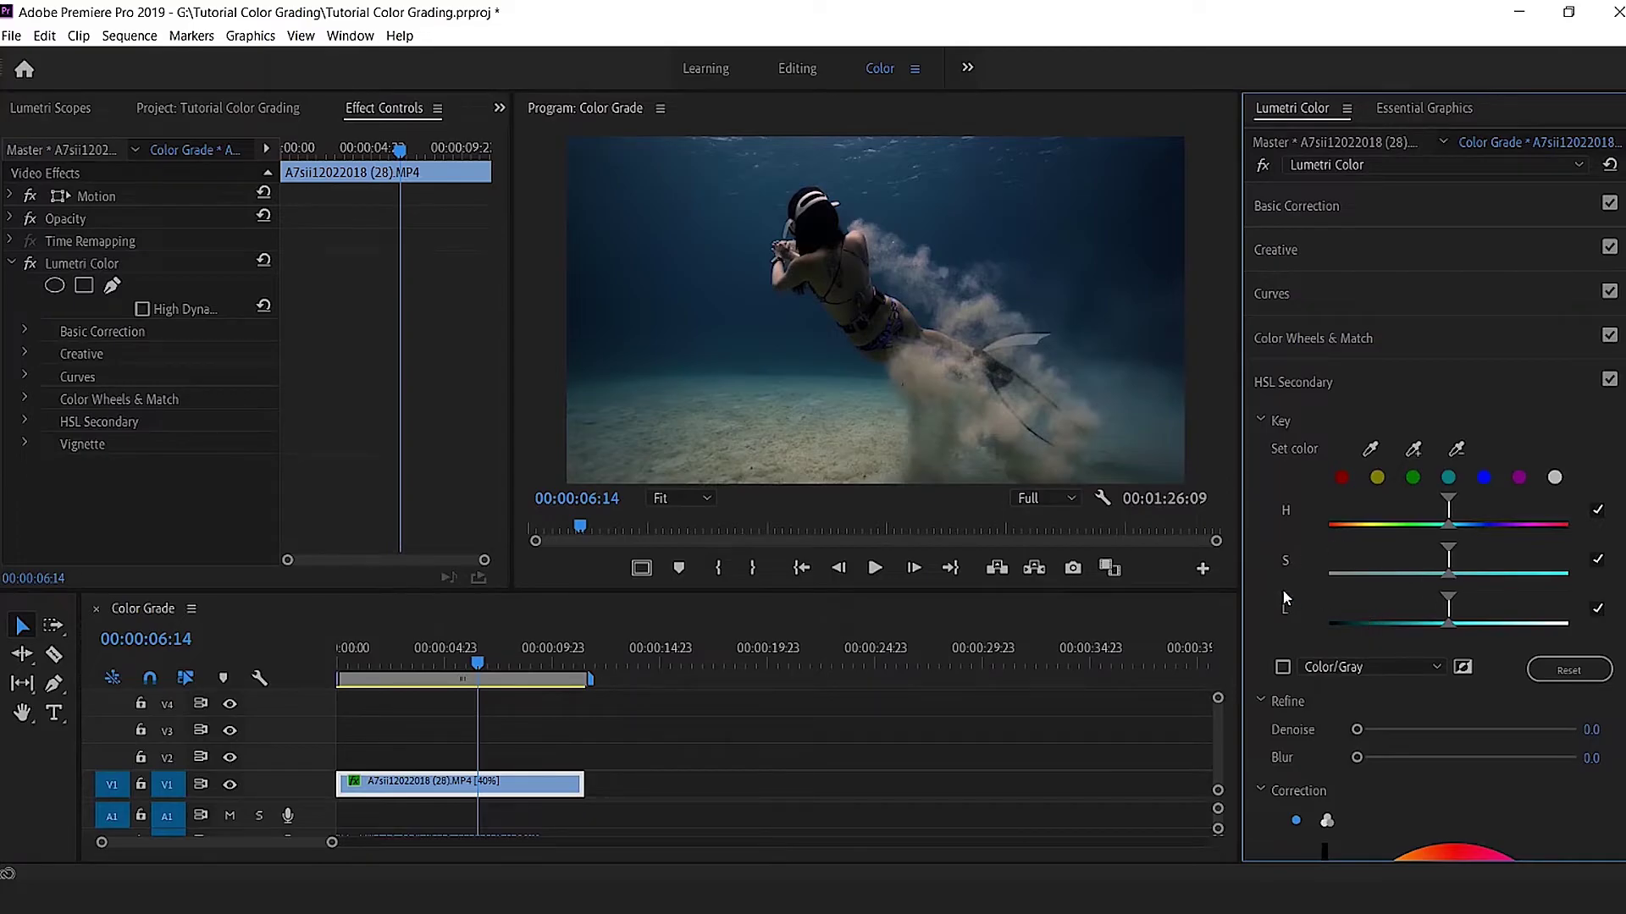
{"action": "left_click", "coordinate": [1484, 478]}
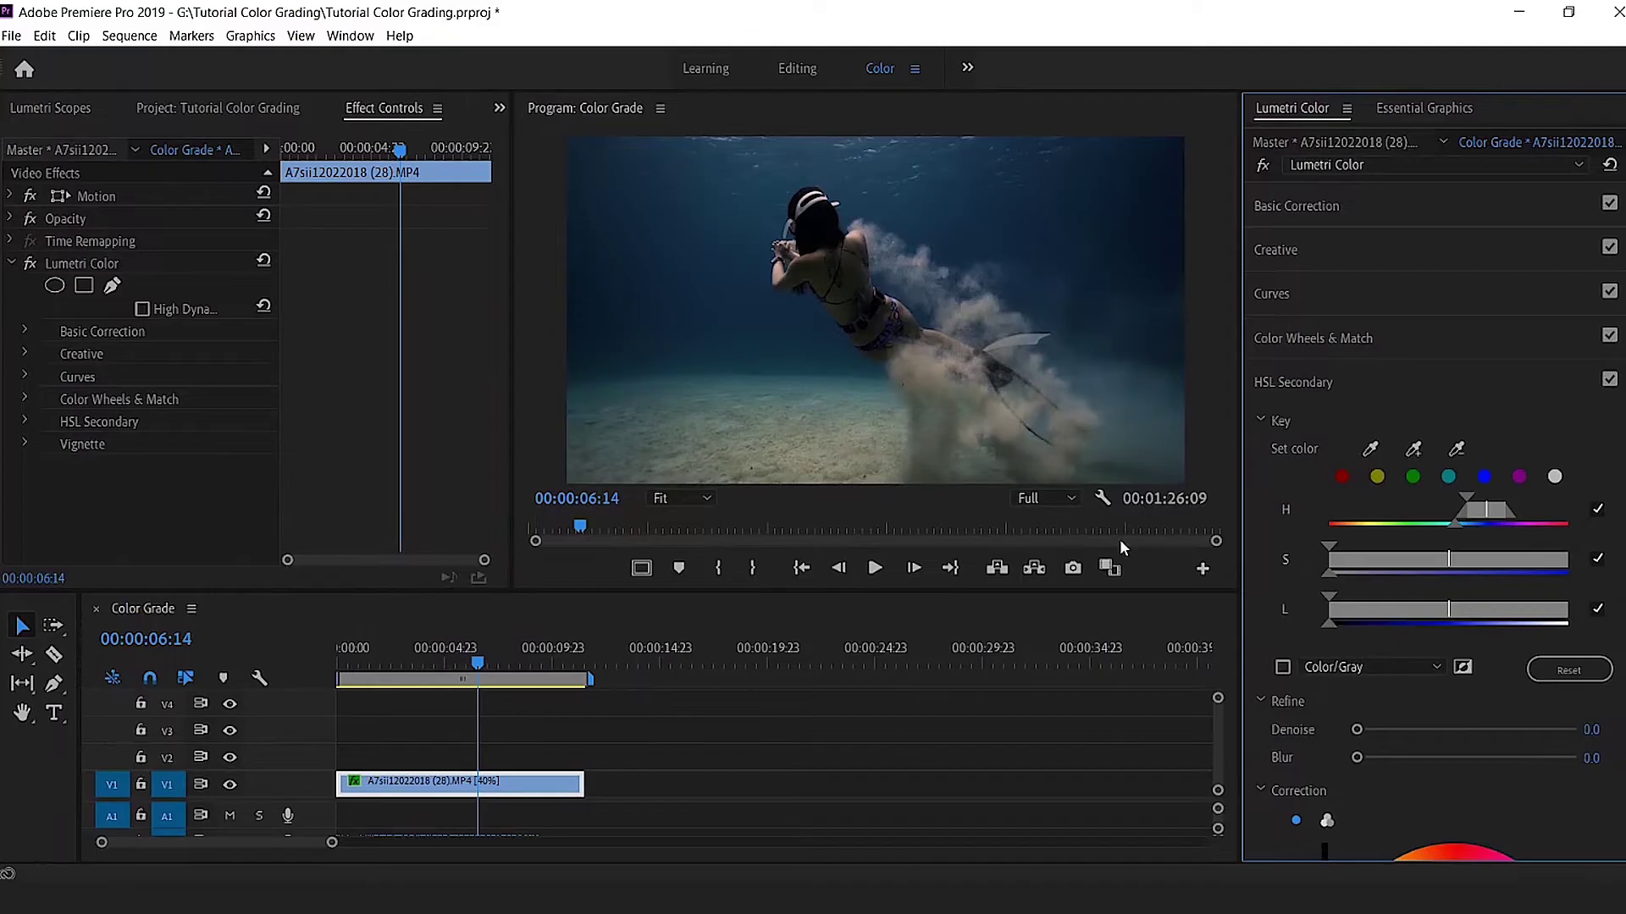
{"action": "left_click", "coordinate": [1282, 668]}
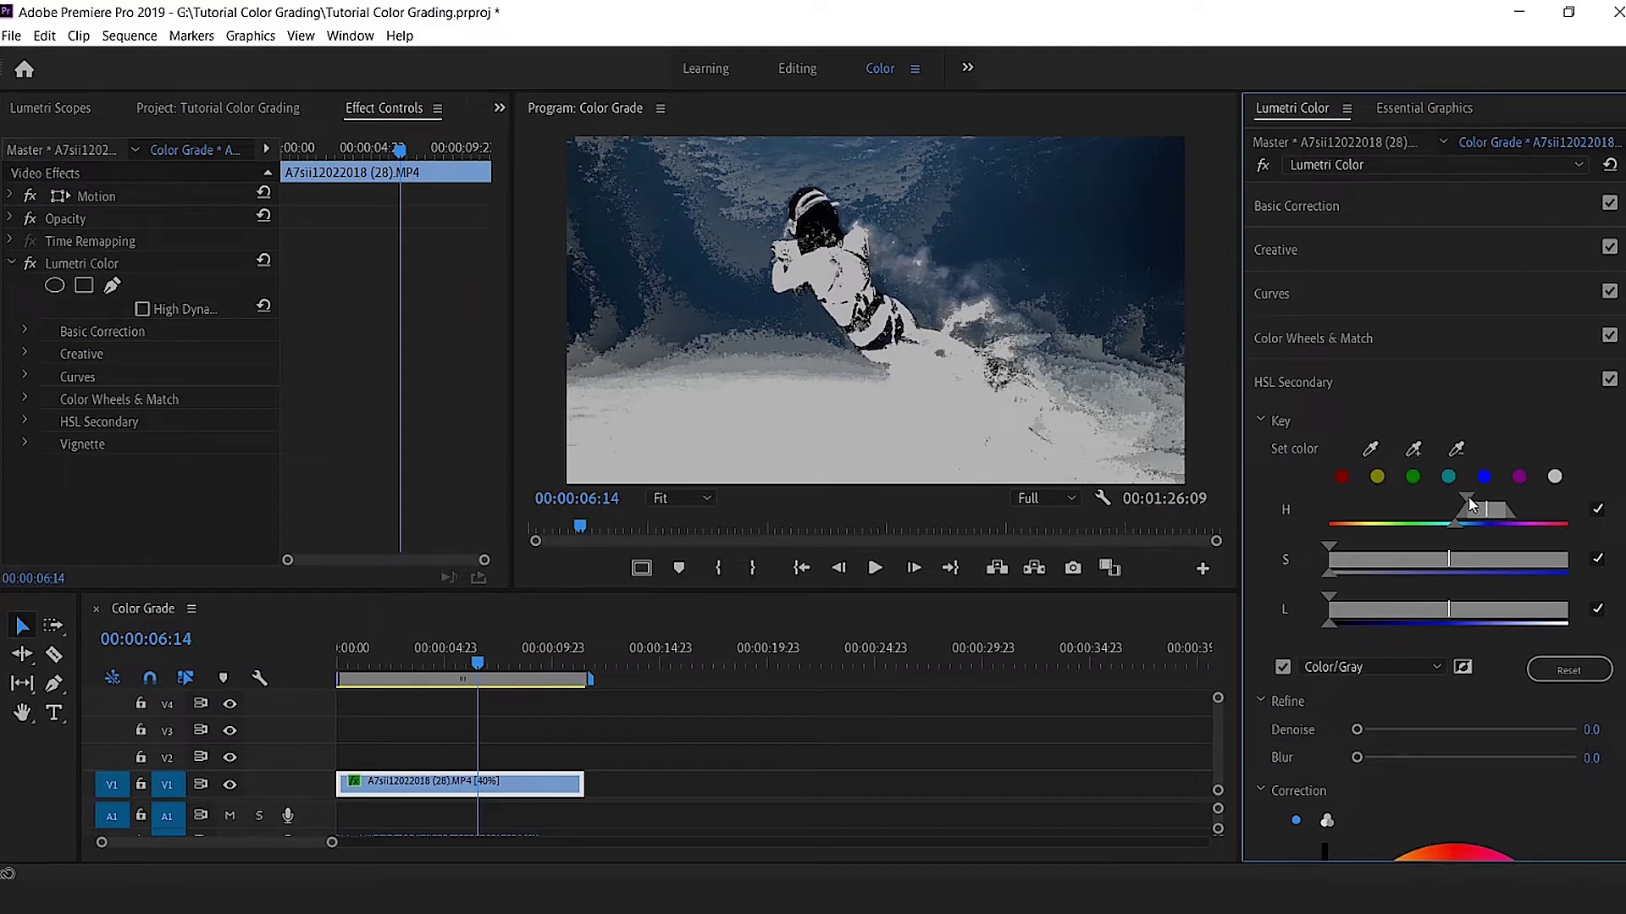
{"action": "left_click_drag", "start_coordinate": [1466, 498], "coordinate": [1462, 500]}
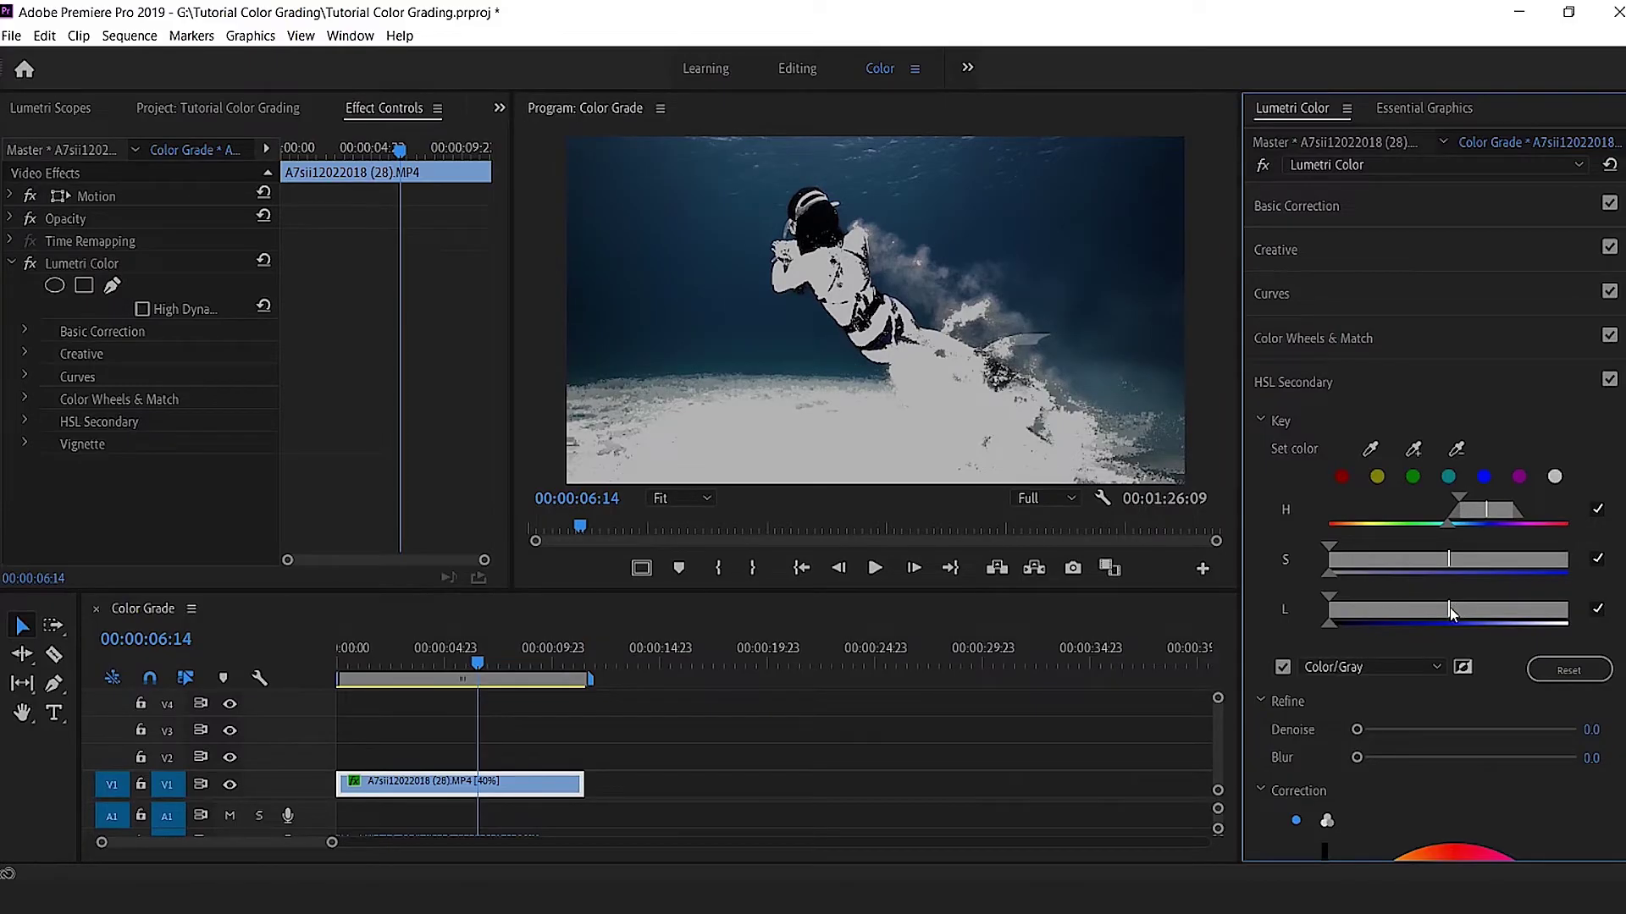
{"action": "left_click_drag", "start_coordinate": [1446, 607], "coordinate": [1479, 608]}
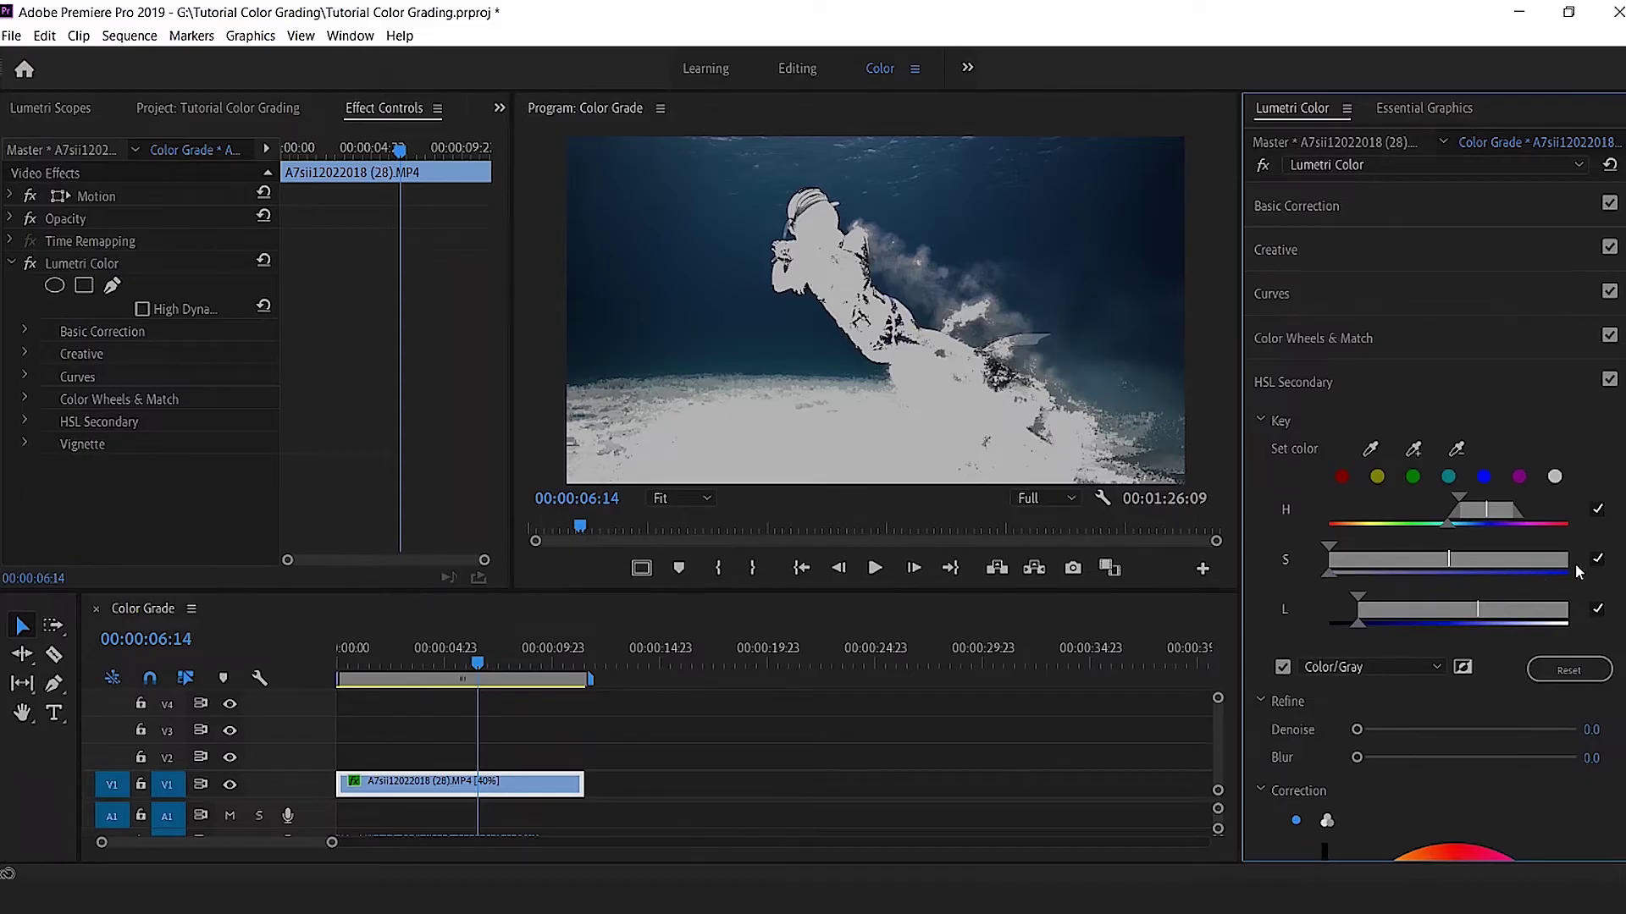
{"action": "left_click_drag", "start_coordinate": [1446, 557], "coordinate": [1506, 569]}
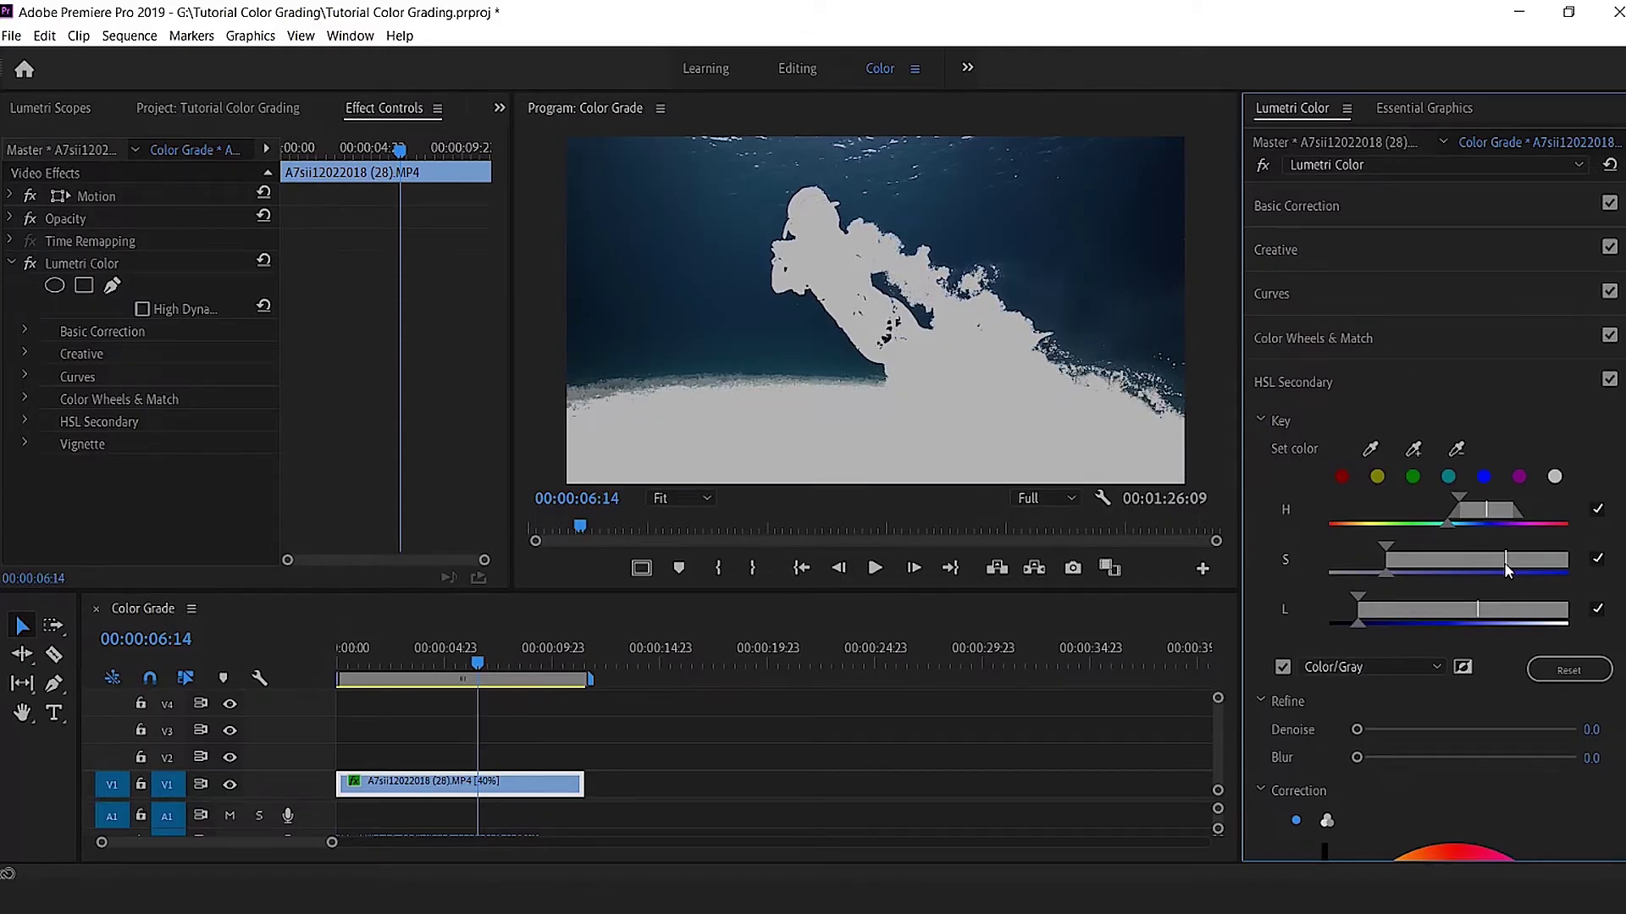
Refine the blue key's edges with Denoise at 10.7 and Blur at 4.5, then hide the mask preview.
{"action": "scroll", "coordinate": [1251, 584], "scroll_direction": "down", "scroll_amount": 3}
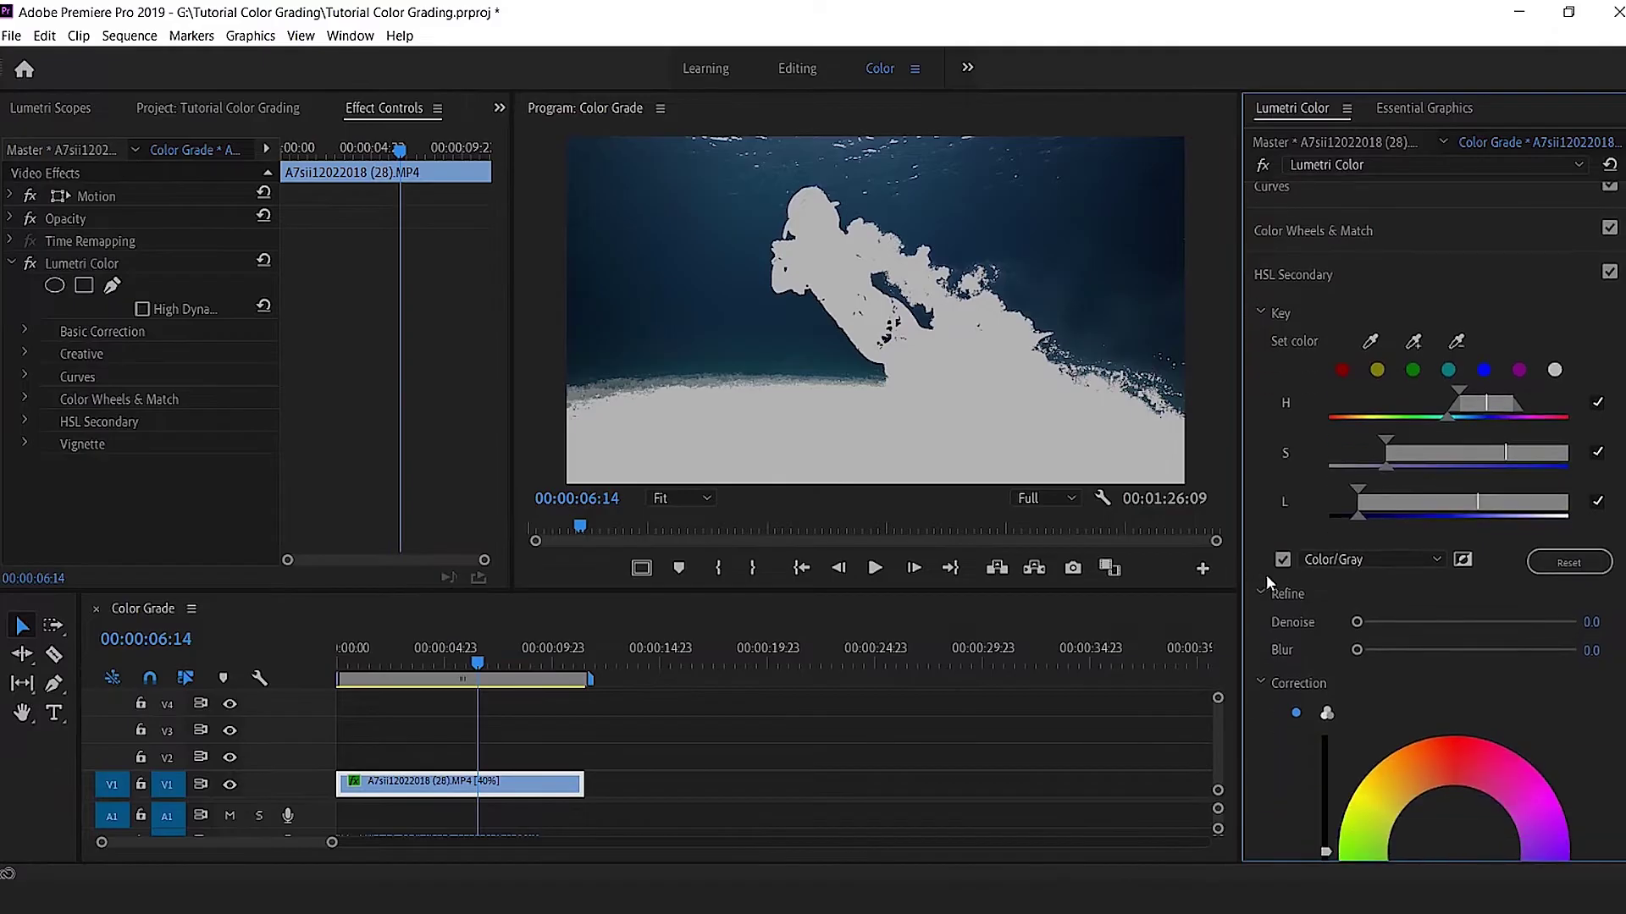
{"action": "left_click", "coordinate": [1282, 560]}
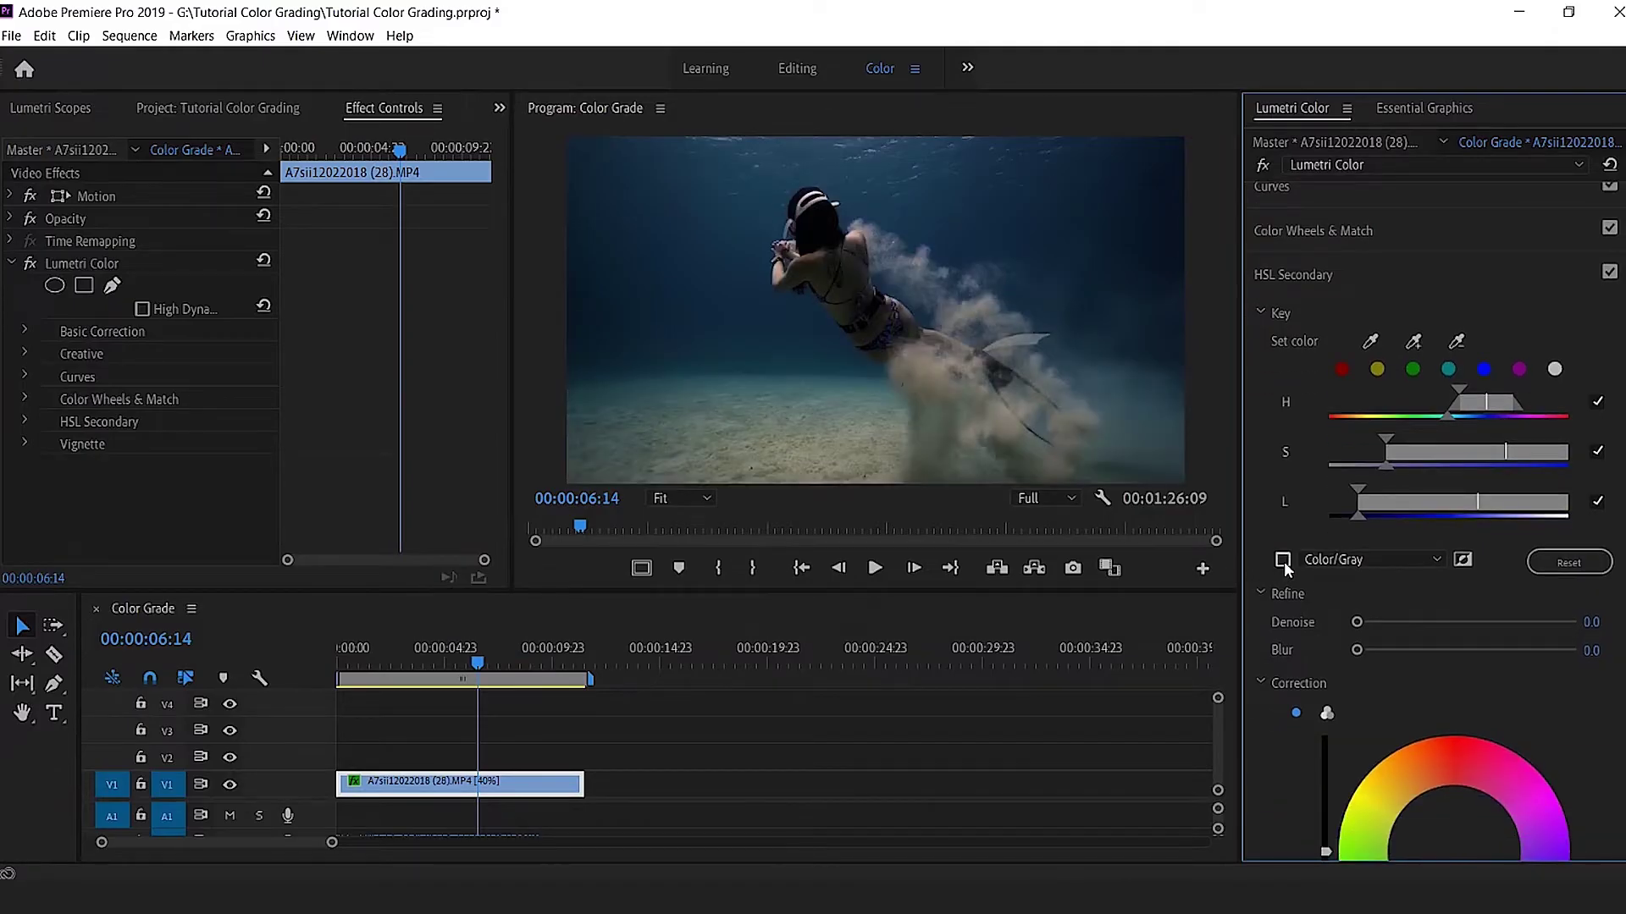
{"action": "left_click", "coordinate": [1283, 560]}
{"action": "left_click_drag", "start_coordinate": [1358, 656], "coordinate": [1380, 624]}
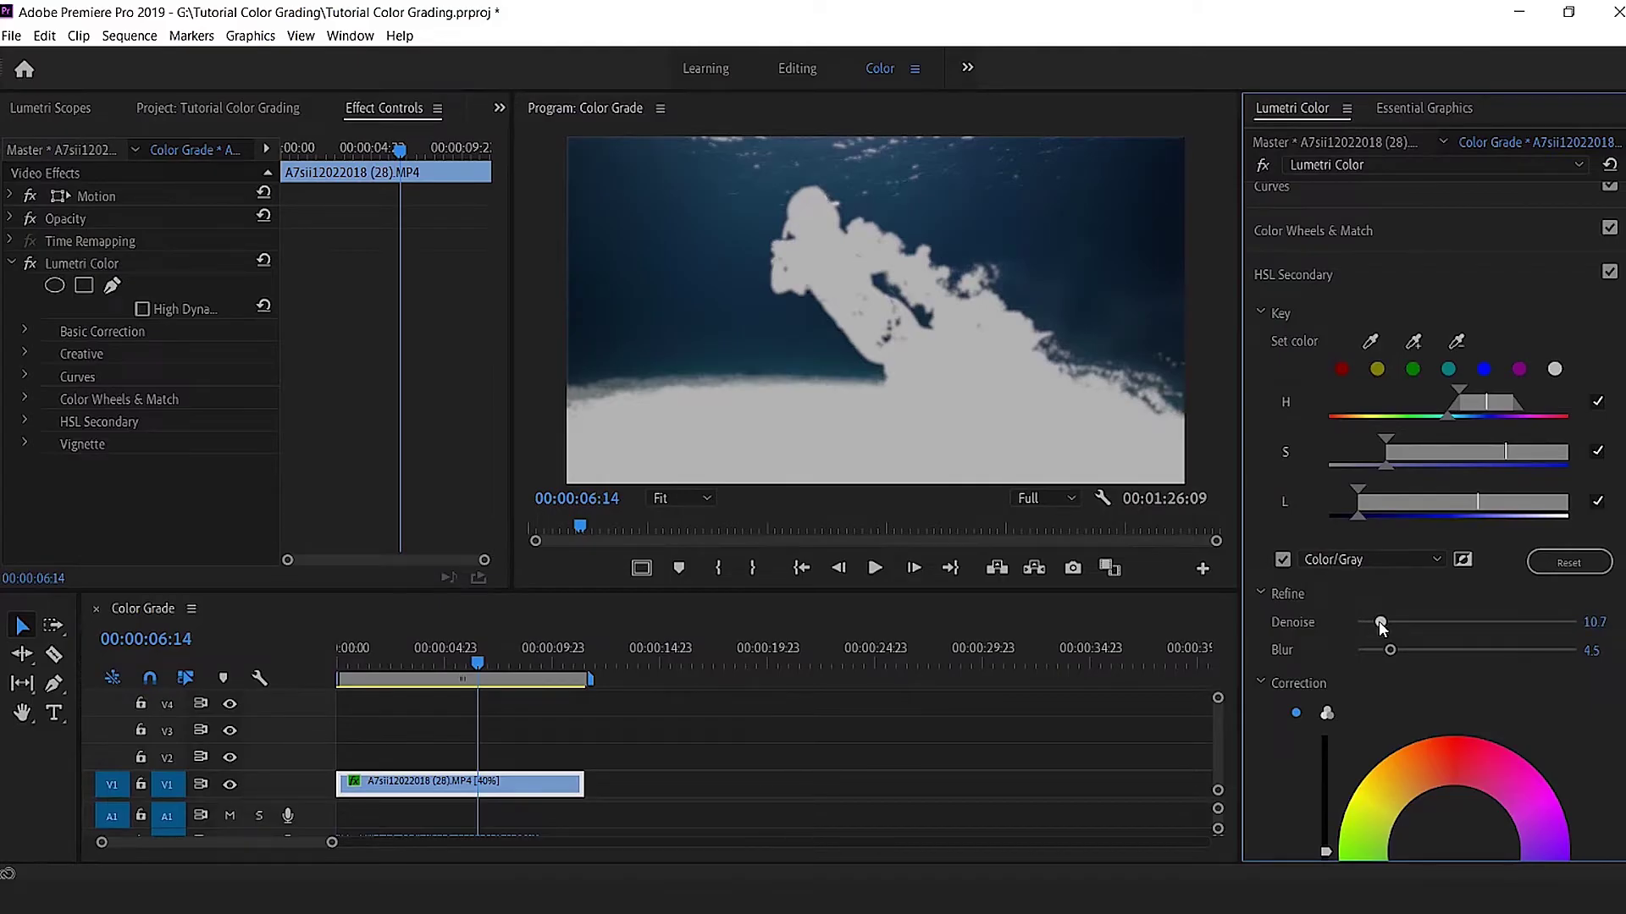
{"action": "left_click", "coordinate": [1281, 561]}
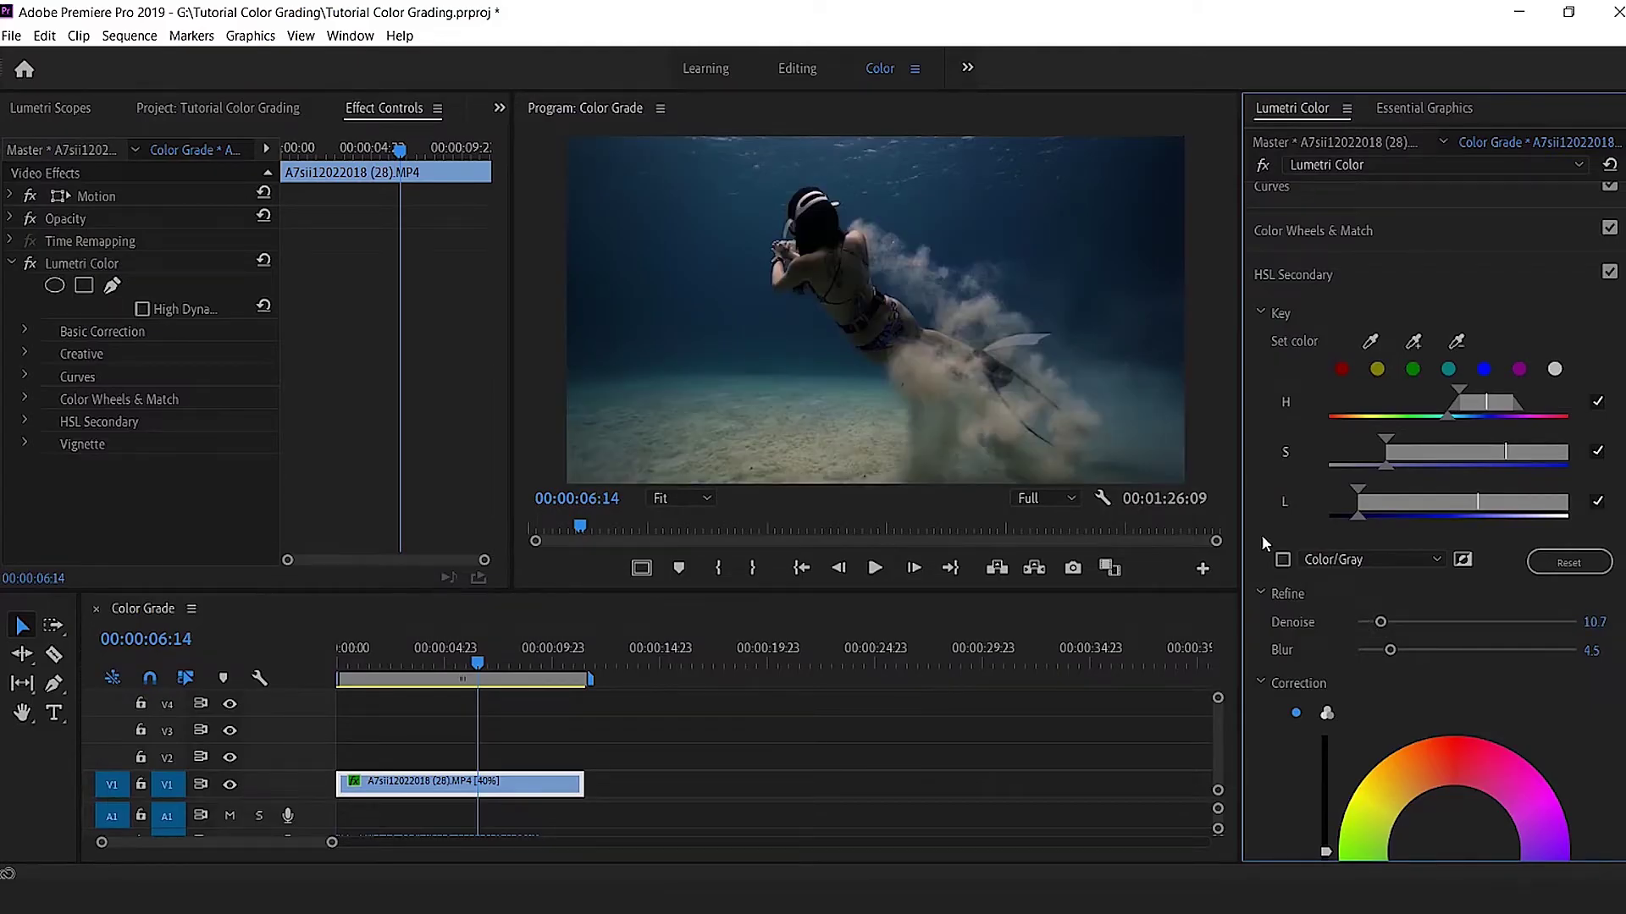
Darken the keyed blue water slightly in the HSL Secondary correction, and compare the image with the Lumetri Color effect off and on.
{"action": "scroll", "coordinate": [1266, 542], "scroll_direction": "down", "scroll_amount": 4}
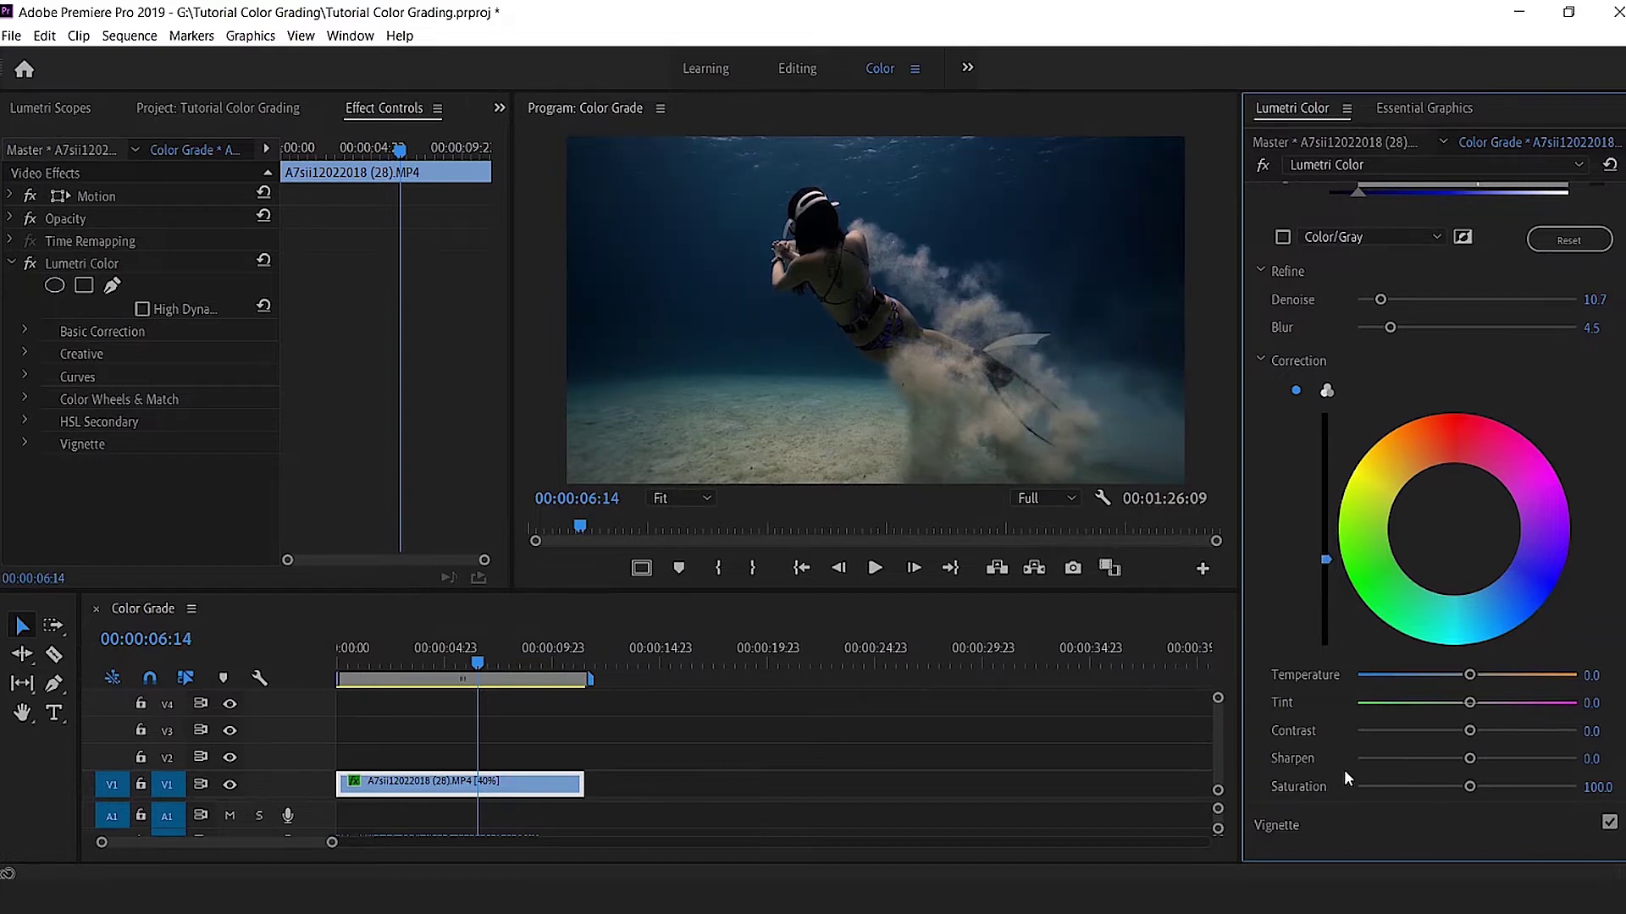
{"action": "mouse_move", "coordinate": [1326, 530]}
{"action": "left_mouse_down"}
{"action": "mouse_move", "coordinate": [1326, 491]}
{"action": "mouse_move", "coordinate": [1327, 550]}
{"action": "left_mouse_up"}
{"action": "left_click_drag", "start_coordinate": [1338, 618], "coordinate": [1348, 653]}
{"action": "left_click", "coordinate": [30, 264]}
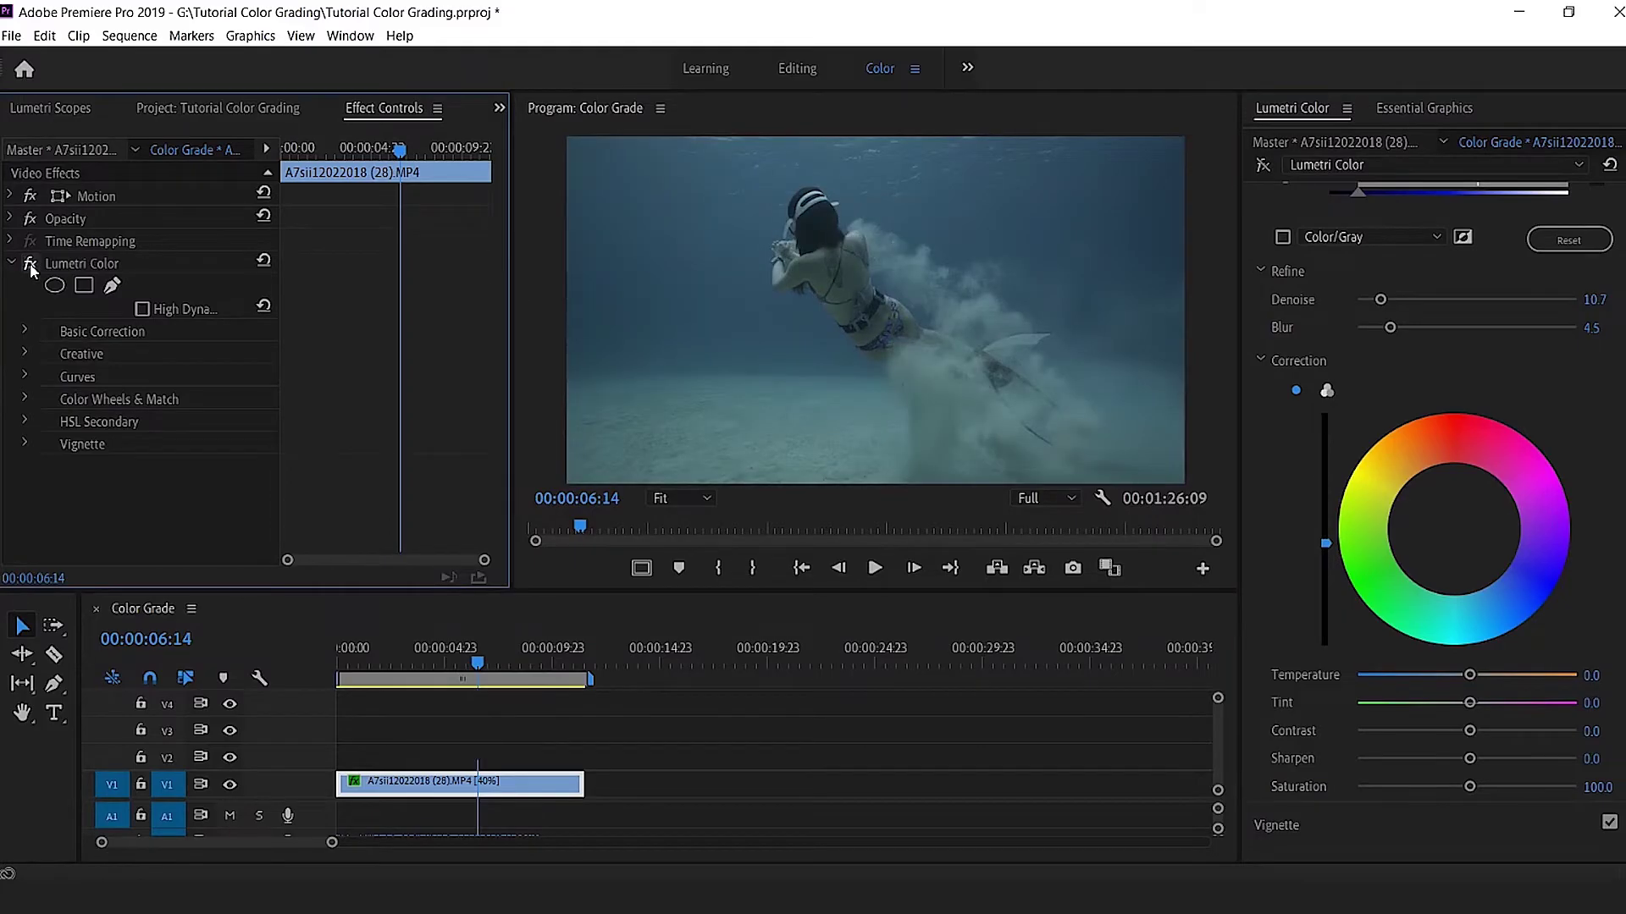
{"action": "left_click", "coordinate": [30, 264]}
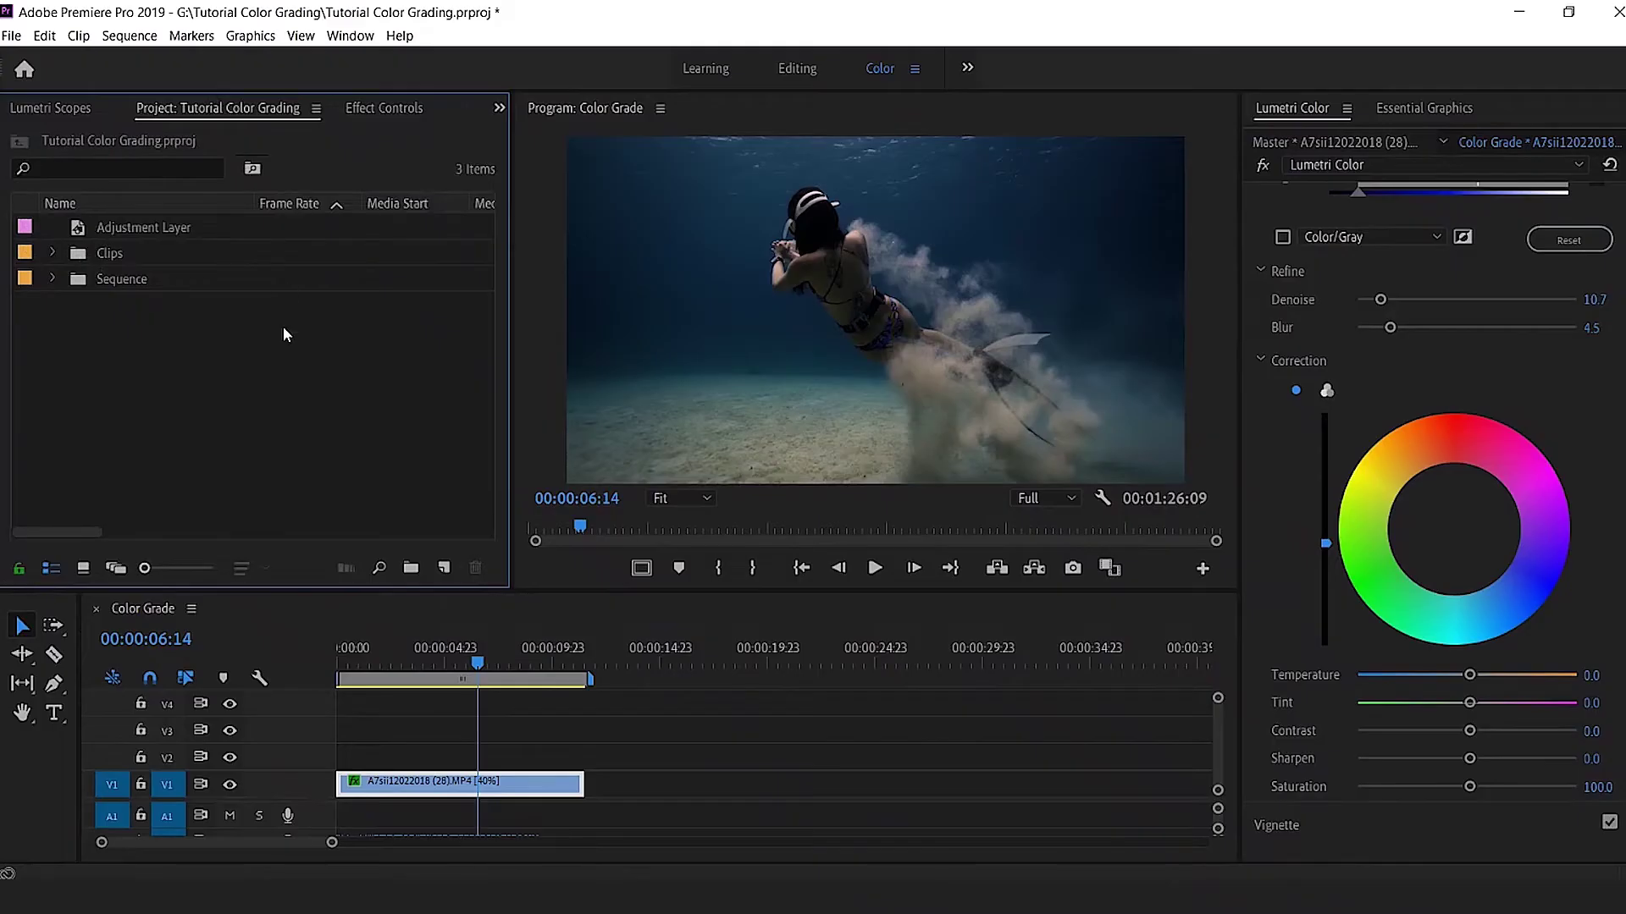
Look at the settings for a new adjustment layer, and place the existing Adjustment Layer on V2 over the full length of the clip.
{"action": "left_click", "coordinate": [74, 222]}
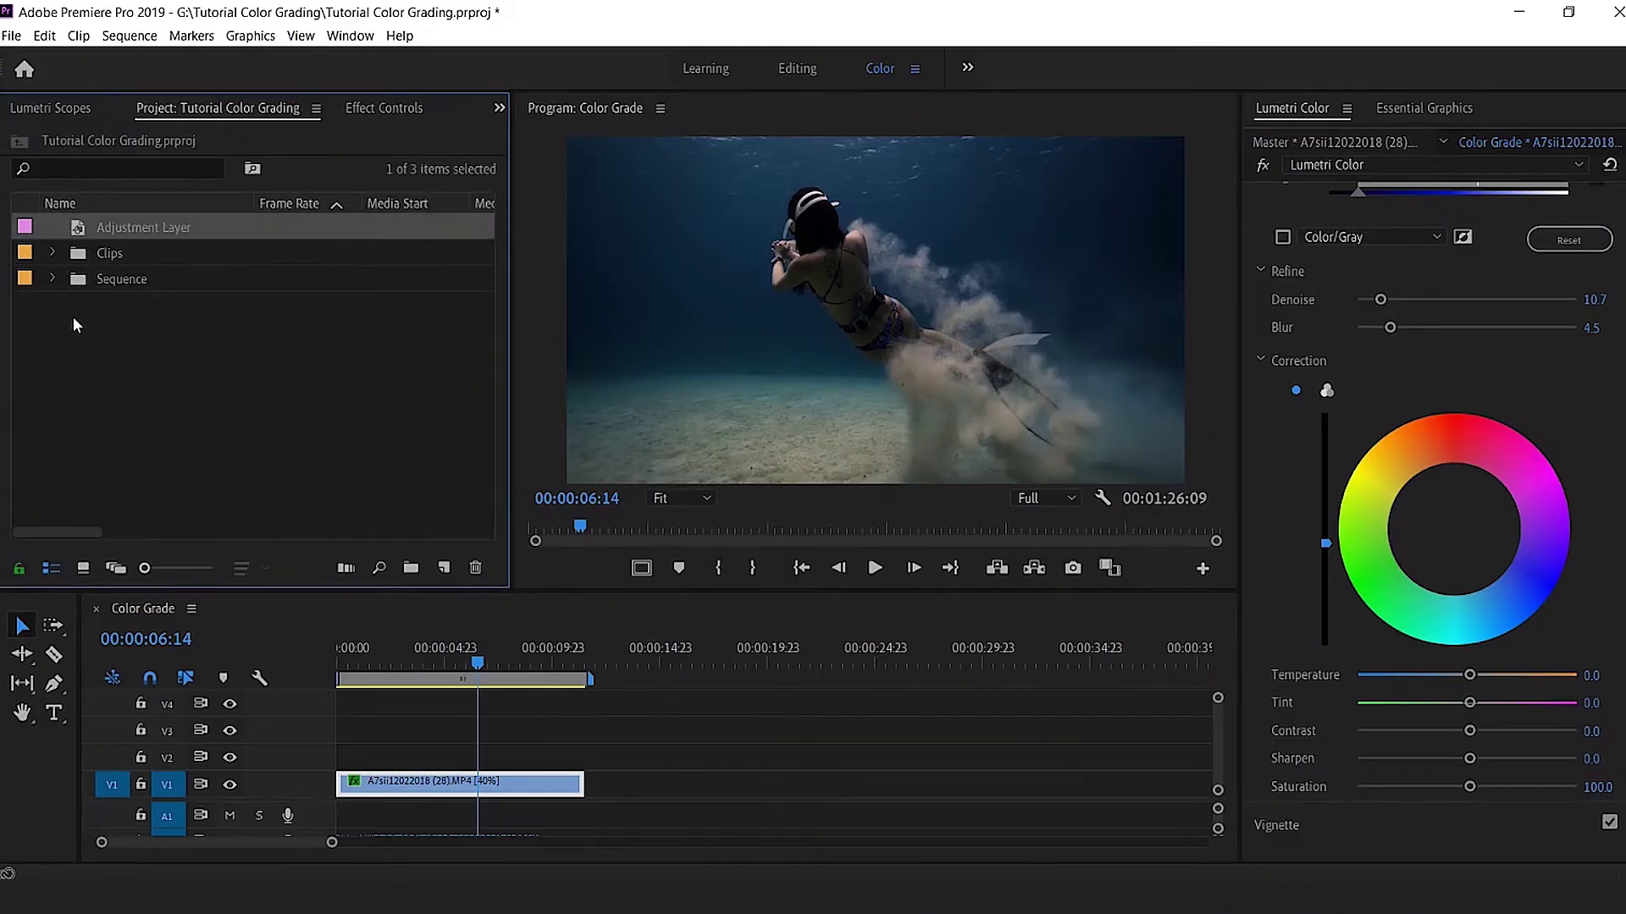
{"action": "left_click", "coordinate": [444, 568]}
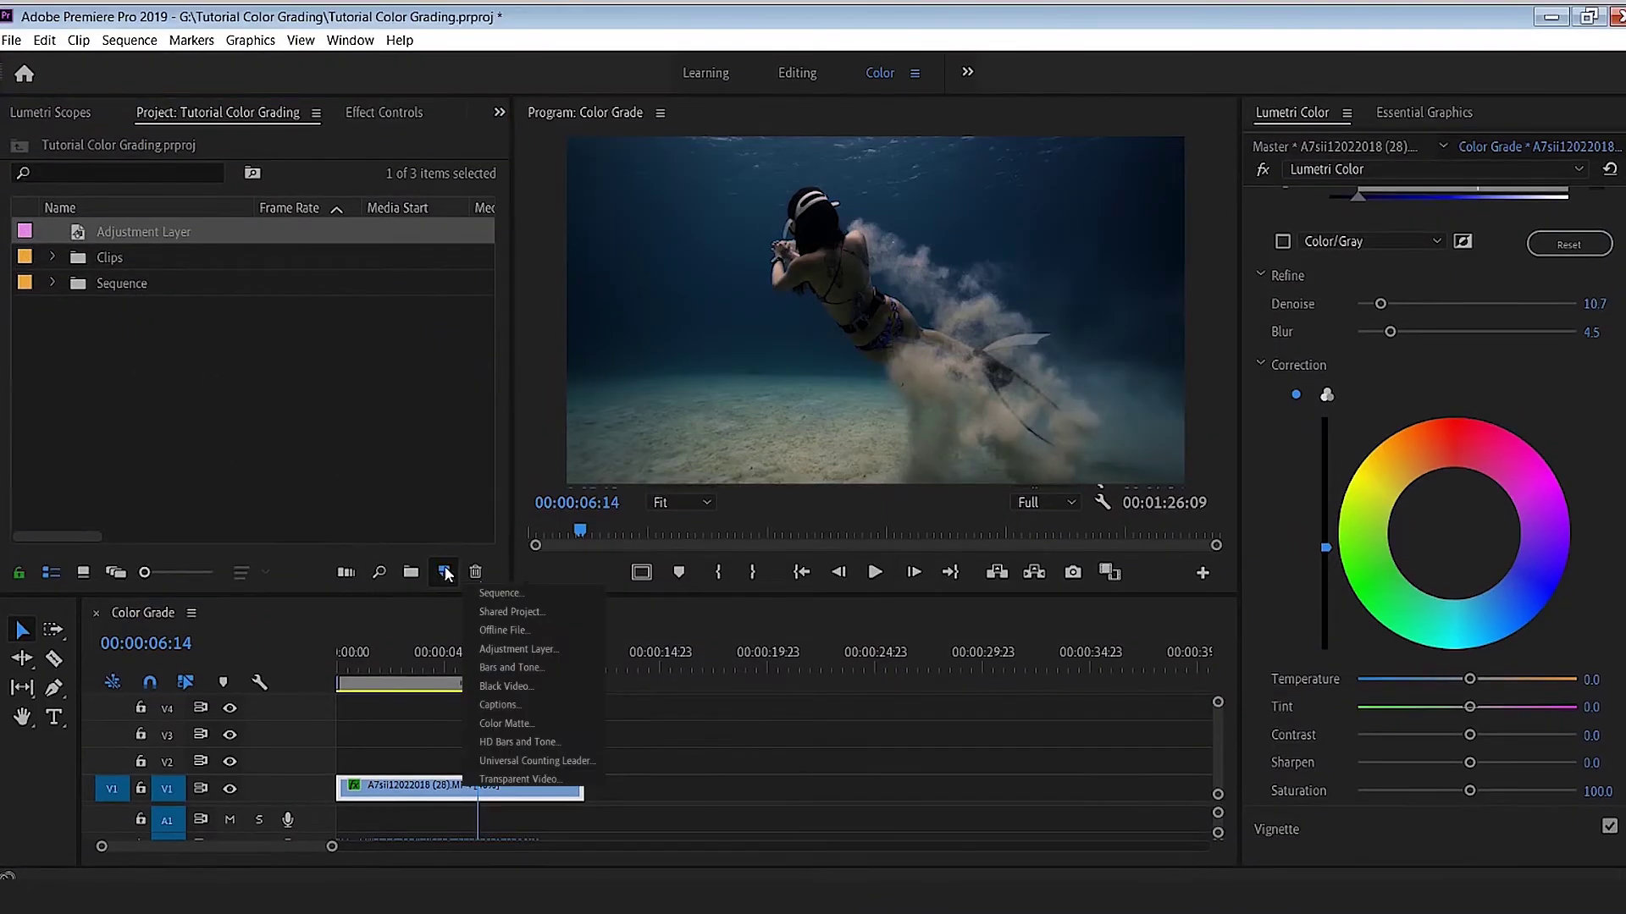
{"action": "left_click", "coordinate": [513, 649]}
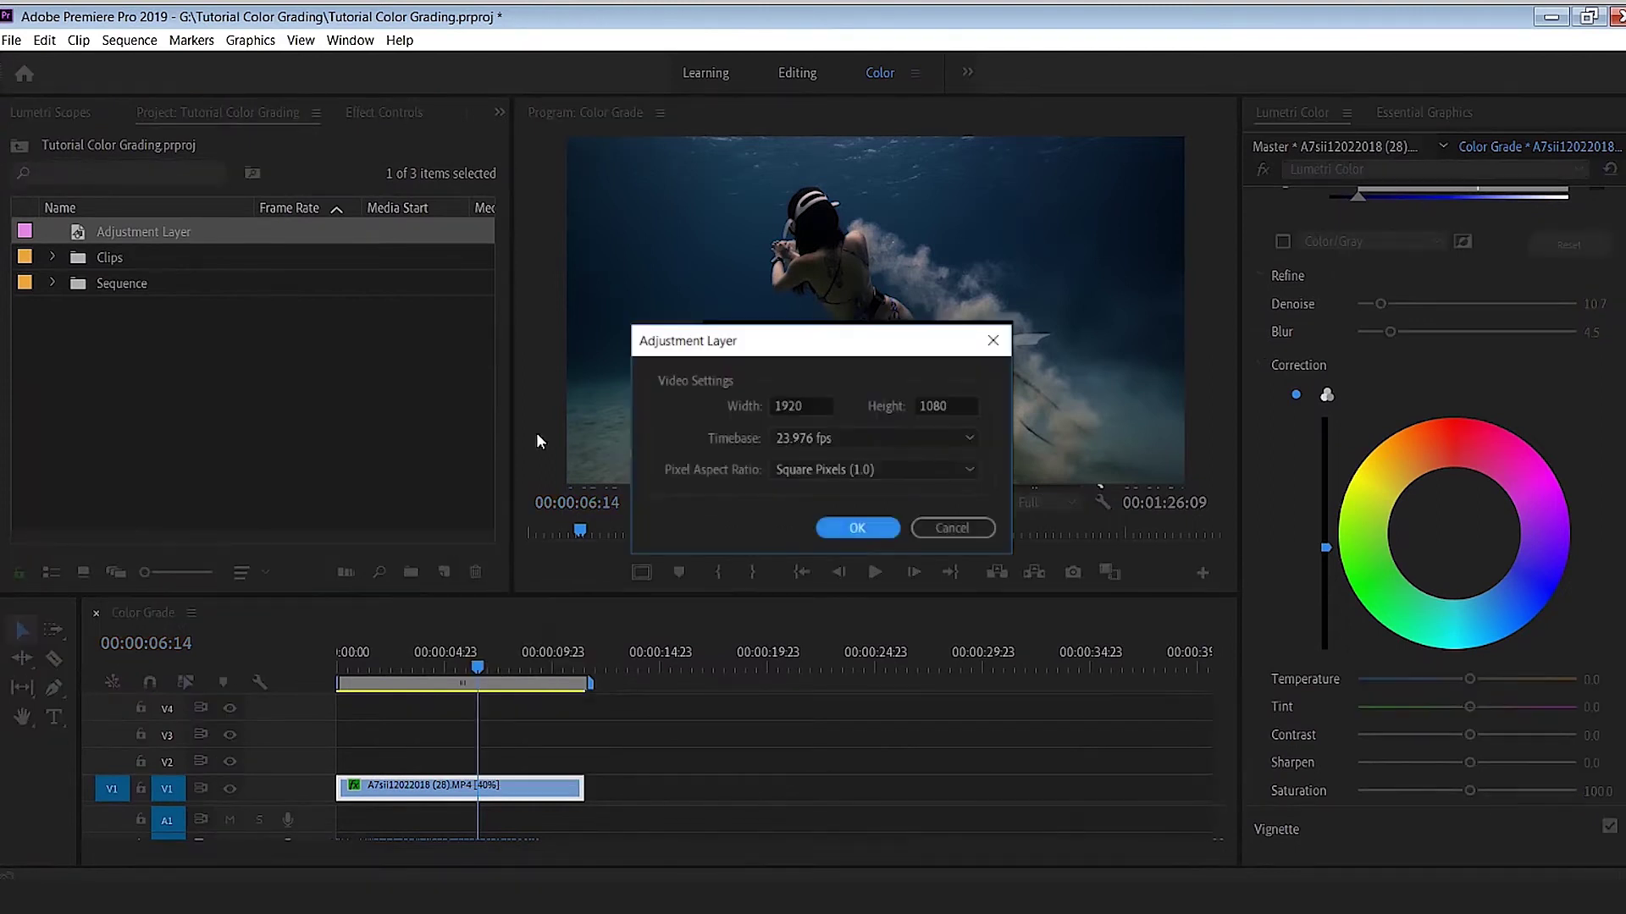
{"action": "left_click", "coordinate": [860, 528]}
{"action": "left_click_drag", "start_coordinate": [79, 229], "coordinate": [583, 754]}
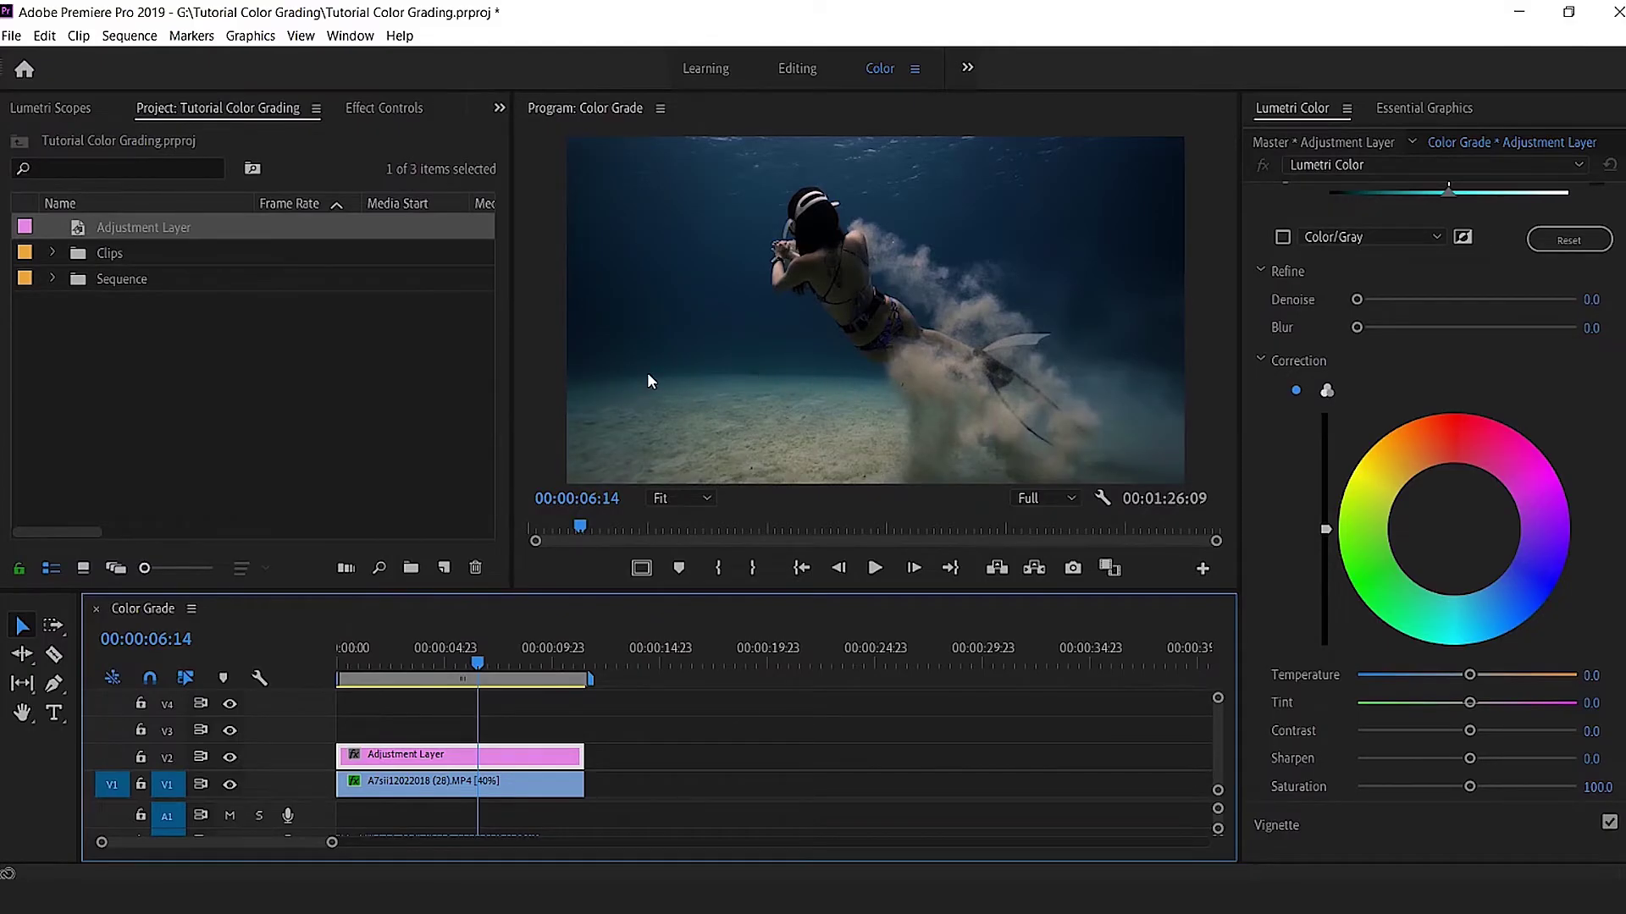
Key the seabed's teal tones in HSL Secondary with the mask shown, shifting the hue range towards green and raising the luminance and saturation ranges.
{"action": "scroll", "coordinate": [1288, 526], "scroll_direction": "up", "scroll_amount": 5}
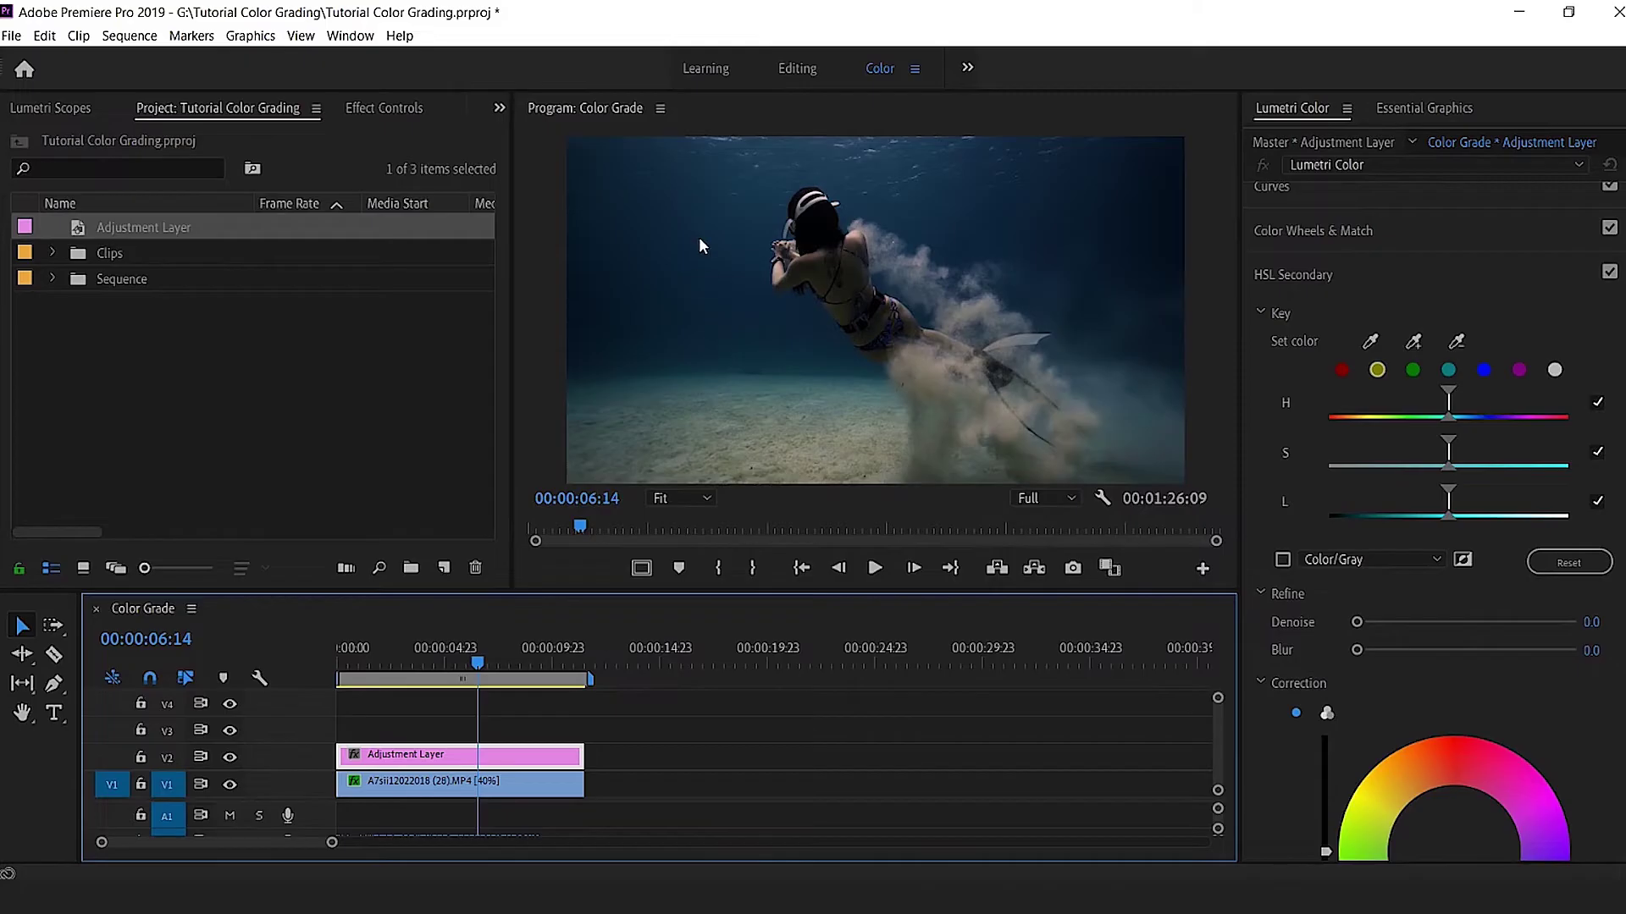
{"action": "left_click", "coordinate": [1449, 370]}
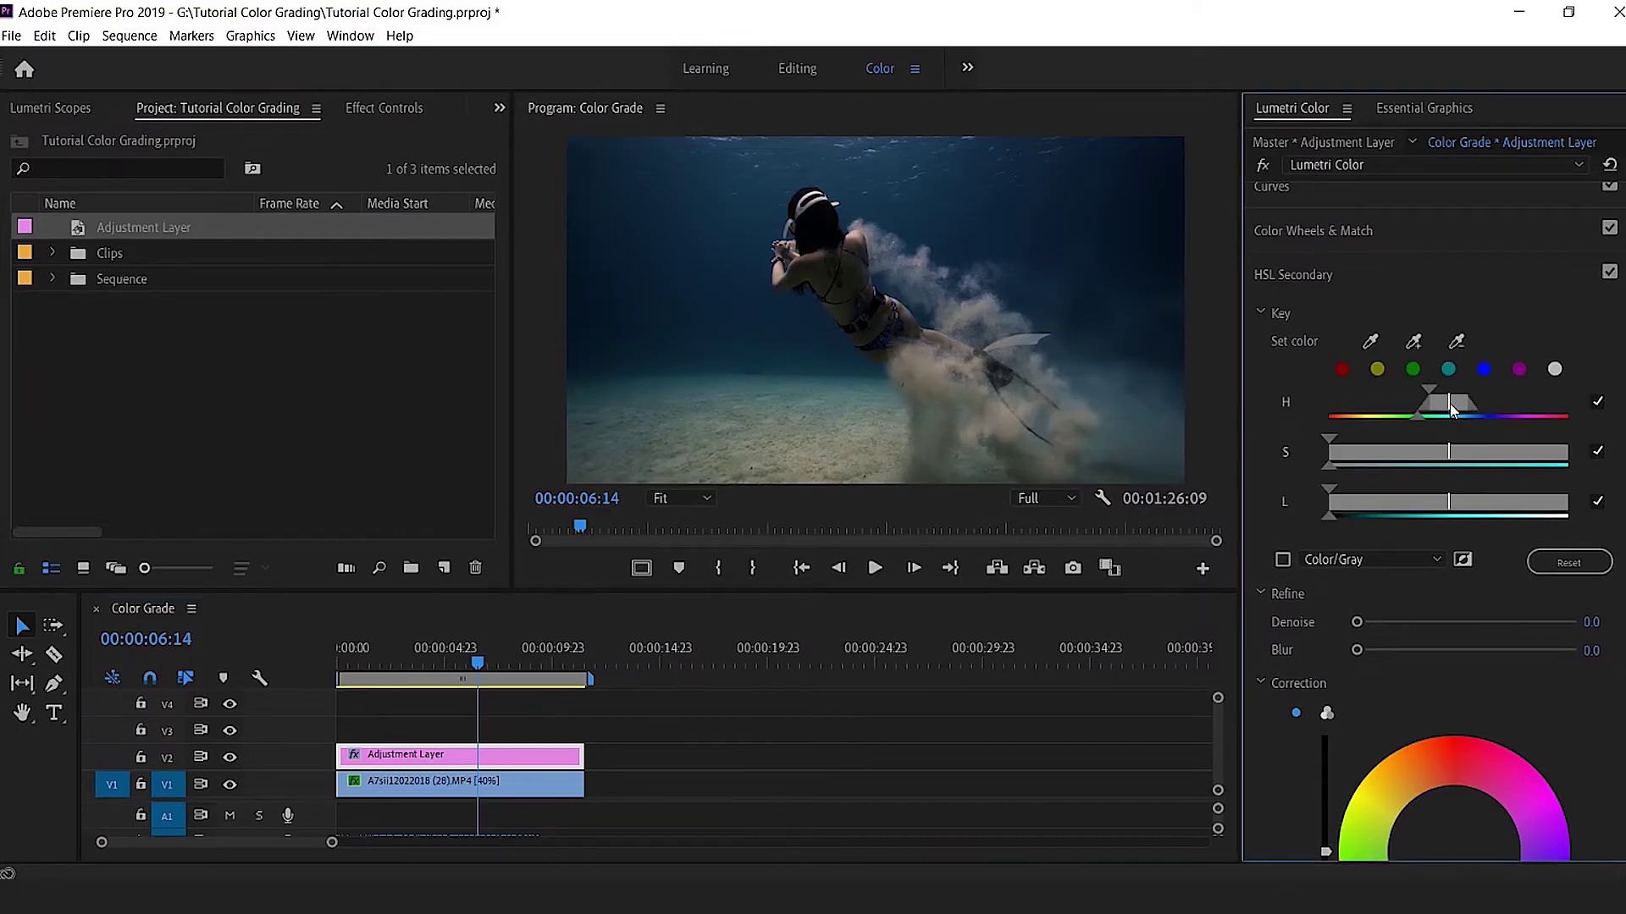
{"action": "left_click_drag", "start_coordinate": [1450, 403], "coordinate": [1475, 403]}
{"action": "left_click", "coordinate": [1282, 561]}
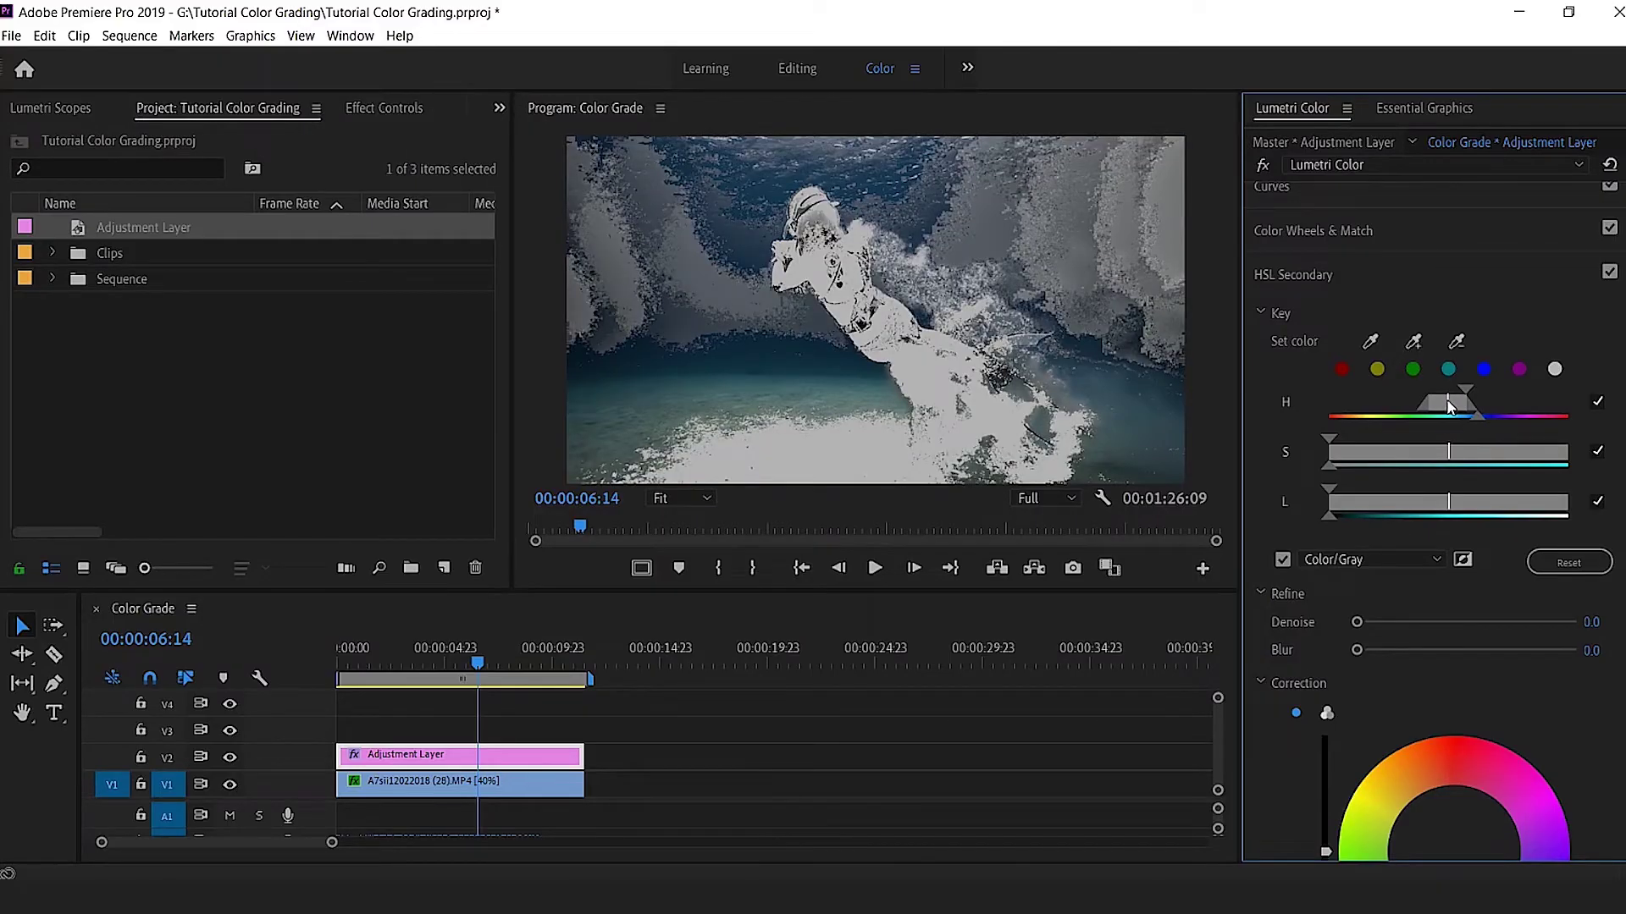
{"action": "left_click_drag", "start_coordinate": [1449, 406], "coordinate": [1442, 406]}
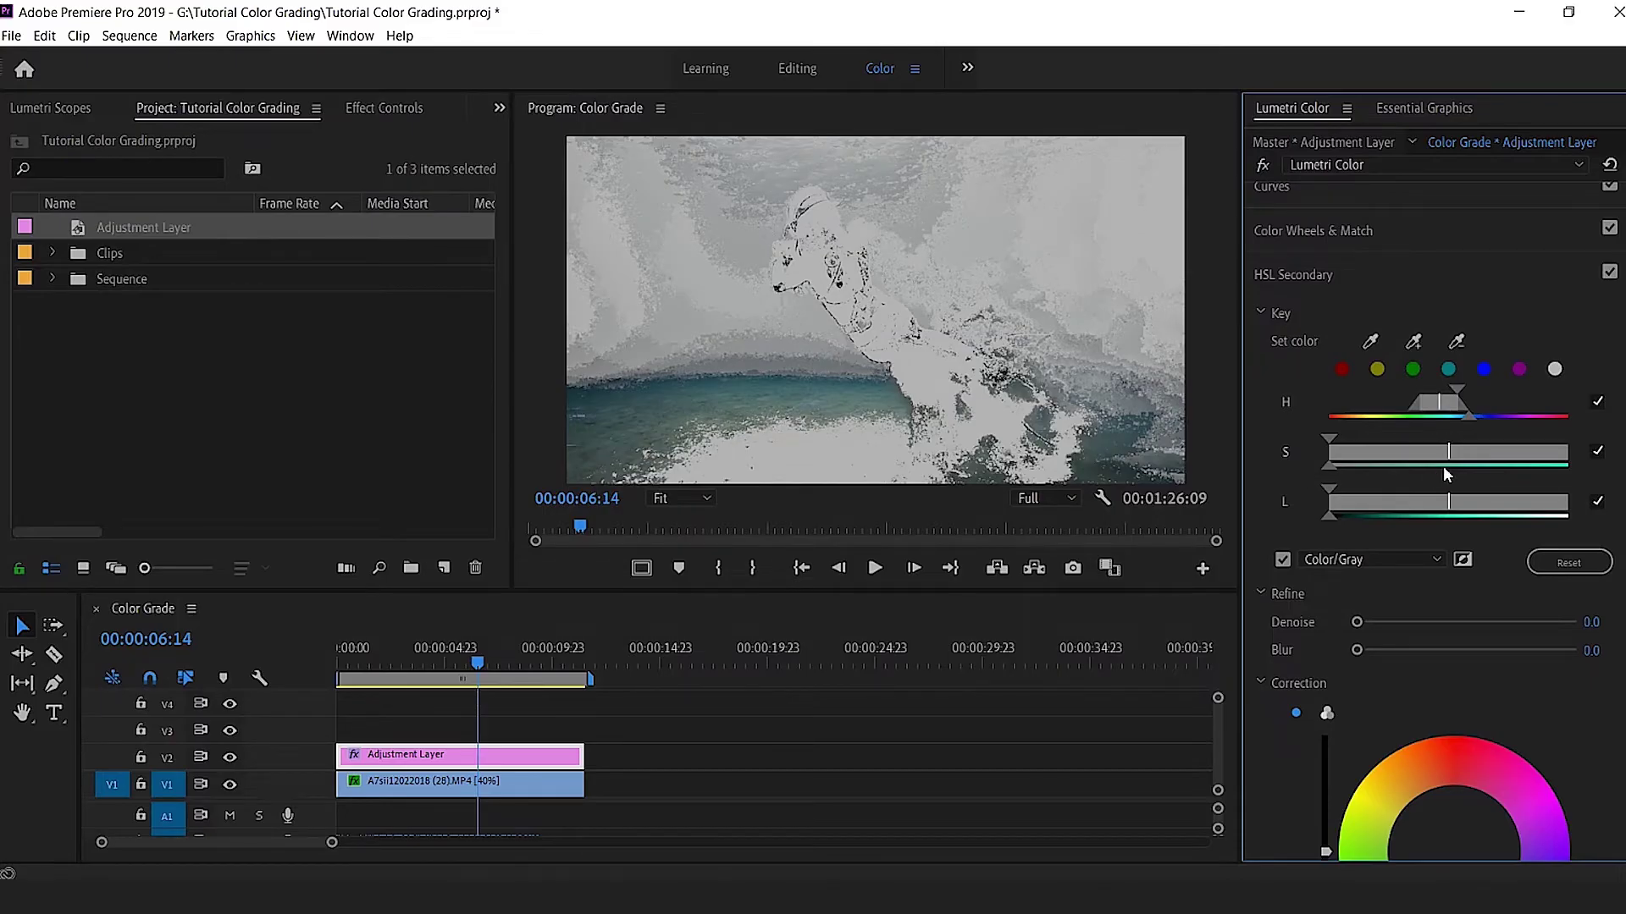
{"action": "left_click_drag", "start_coordinate": [1450, 504], "coordinate": [1511, 506]}
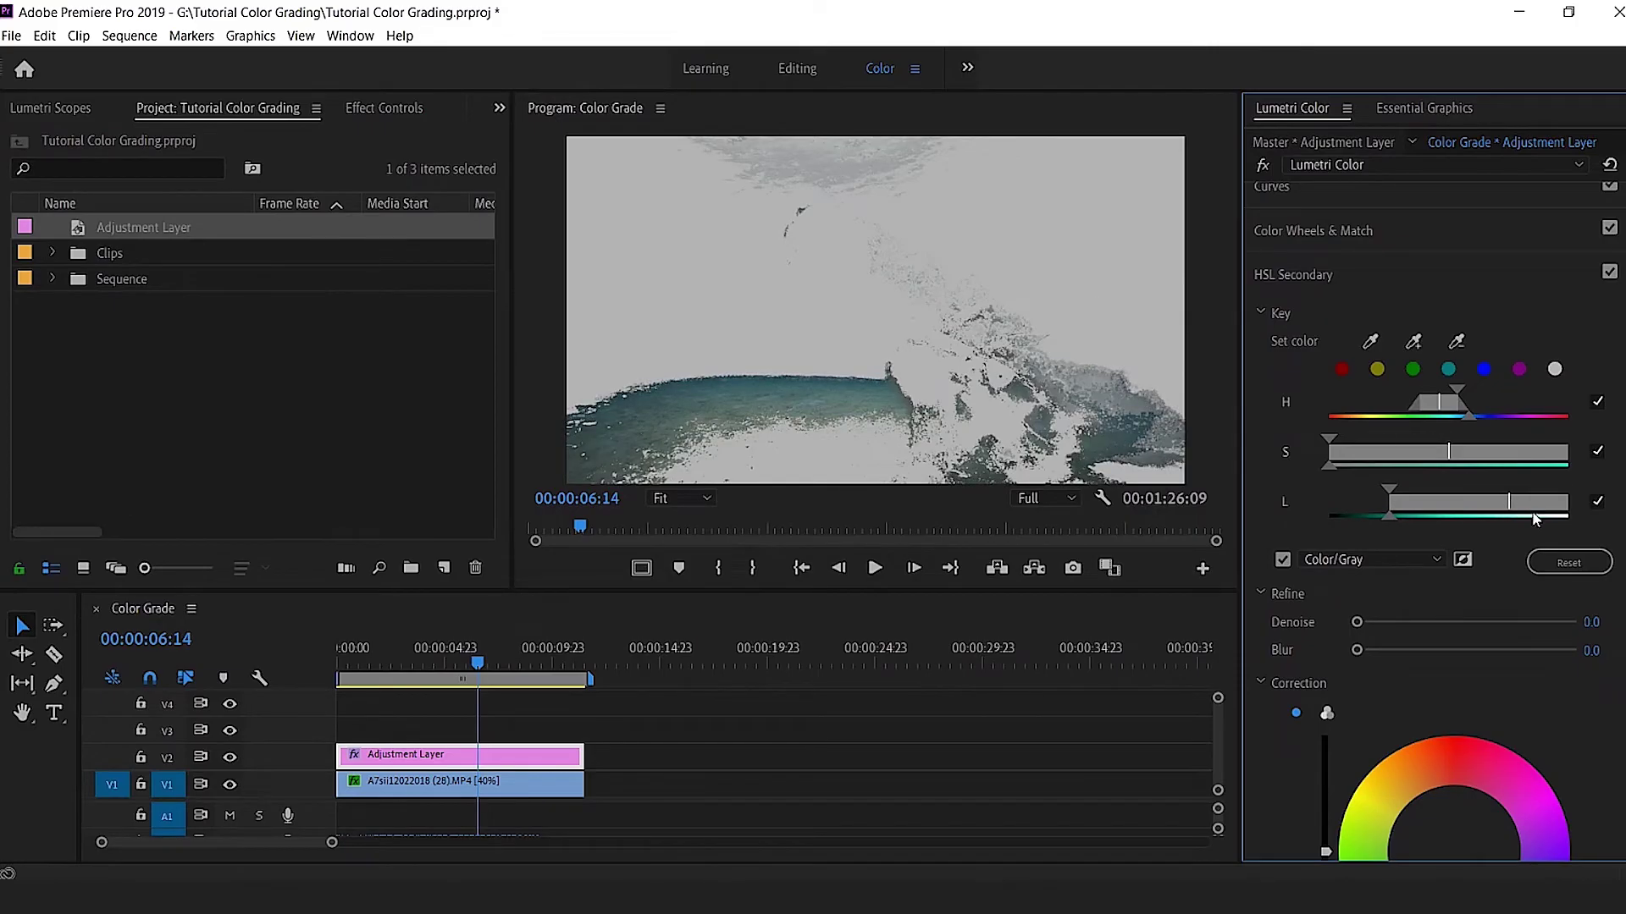
{"action": "left_click_drag", "start_coordinate": [1450, 457], "coordinate": [1463, 452]}
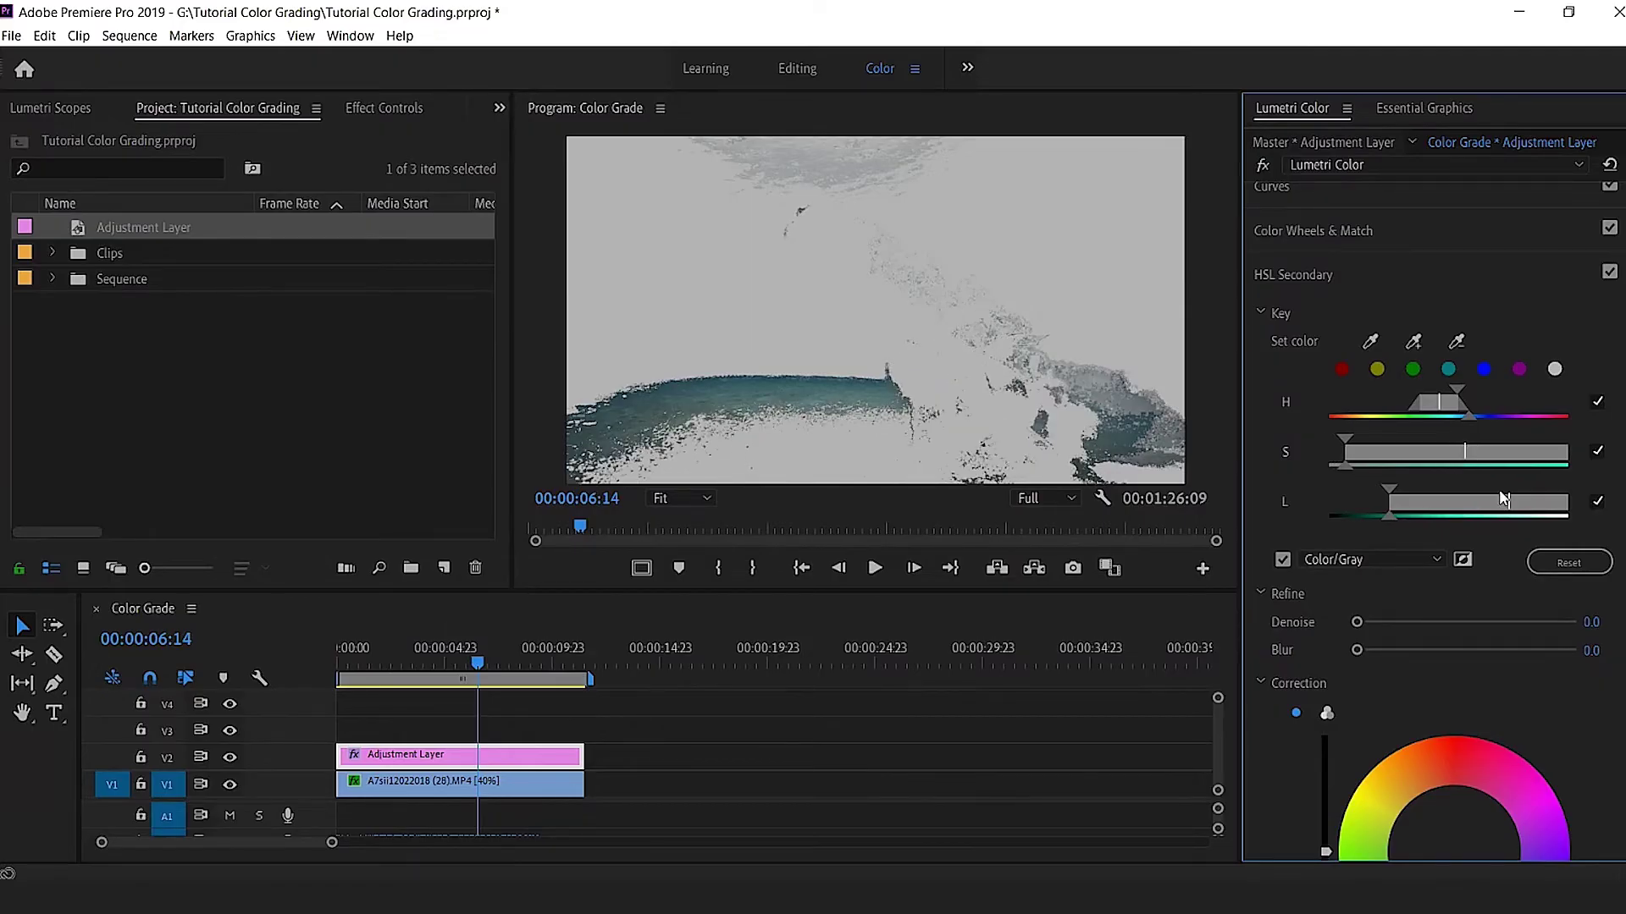
Refine the seabed key with Denoise 13.2 and Blur 4.7, hide the mask preview, and desaturate and slightly warm the keyed area.
{"action": "left_click_drag", "start_coordinate": [1357, 621], "coordinate": [1390, 651]}
{"action": "left_click", "coordinate": [1283, 560]}
{"action": "scroll", "coordinate": [1278, 609], "scroll_direction": "down", "scroll_amount": 4}
{"action": "scroll", "coordinate": [1268, 659], "scroll_direction": "down", "scroll_amount": 1}
{"action": "left_click_drag", "start_coordinate": [1469, 752], "coordinate": [1463, 756]}
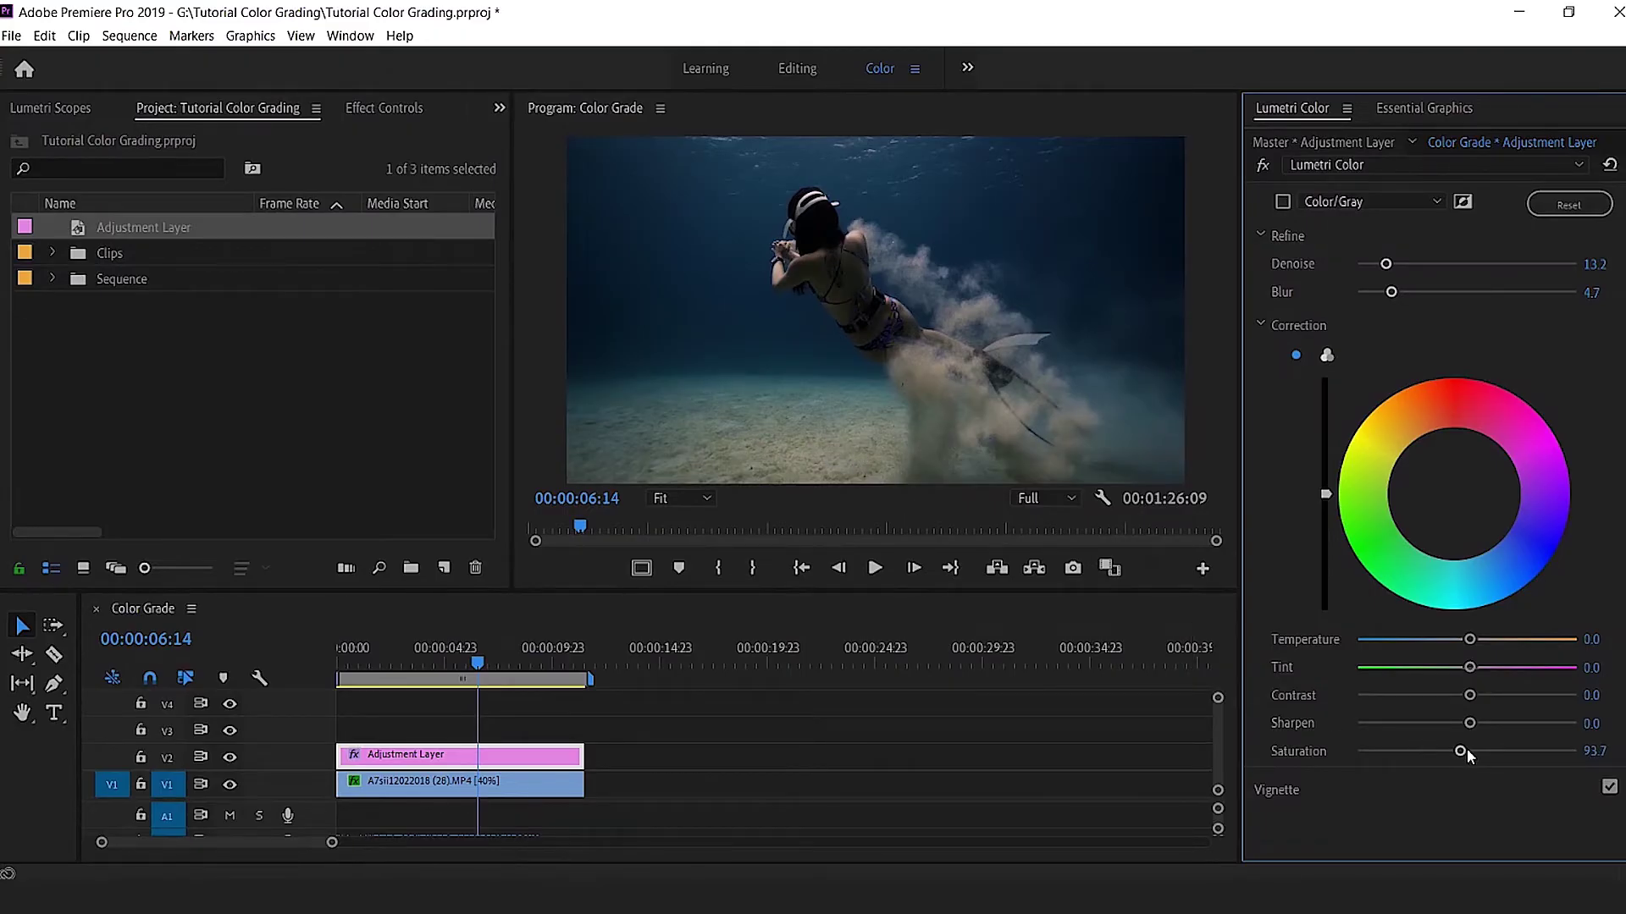
{"action": "left_click_drag", "start_coordinate": [1466, 751], "coordinate": [1438, 753]}
{"action": "left_click_drag", "start_coordinate": [1470, 641], "coordinate": [1478, 642]}
Place another Adjustment Layer on V3 over the full clip and key the diver's warm skin hues in HSL Secondary with the mask shown.
{"action": "left_click_drag", "start_coordinate": [76, 228], "coordinate": [584, 726]}
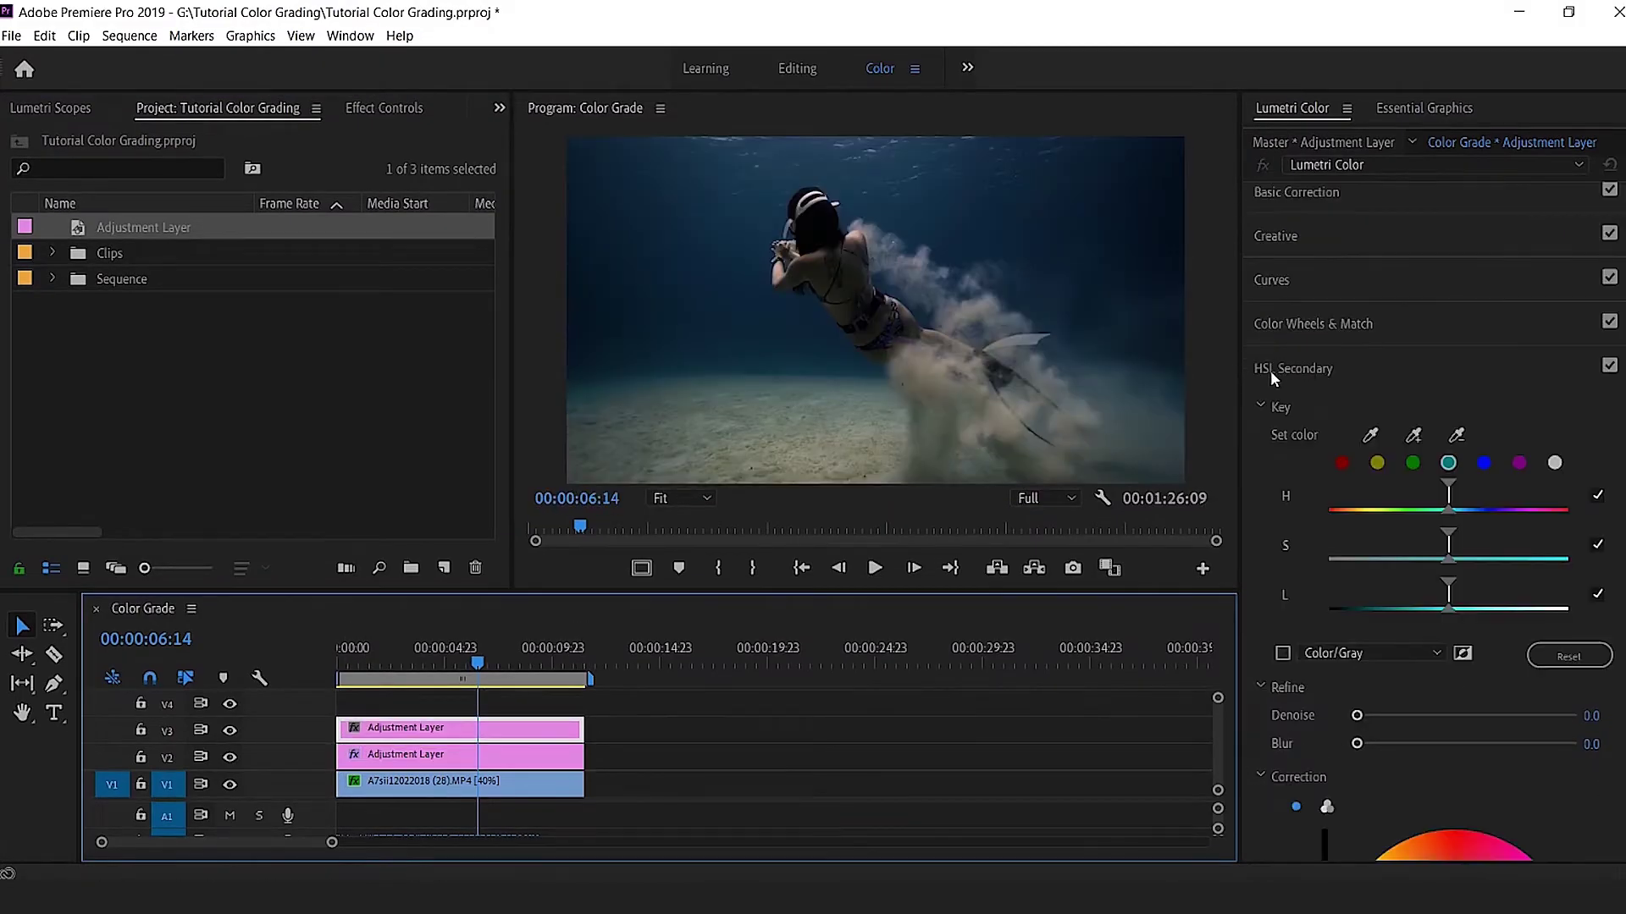
{"action": "left_click", "coordinate": [1379, 464]}
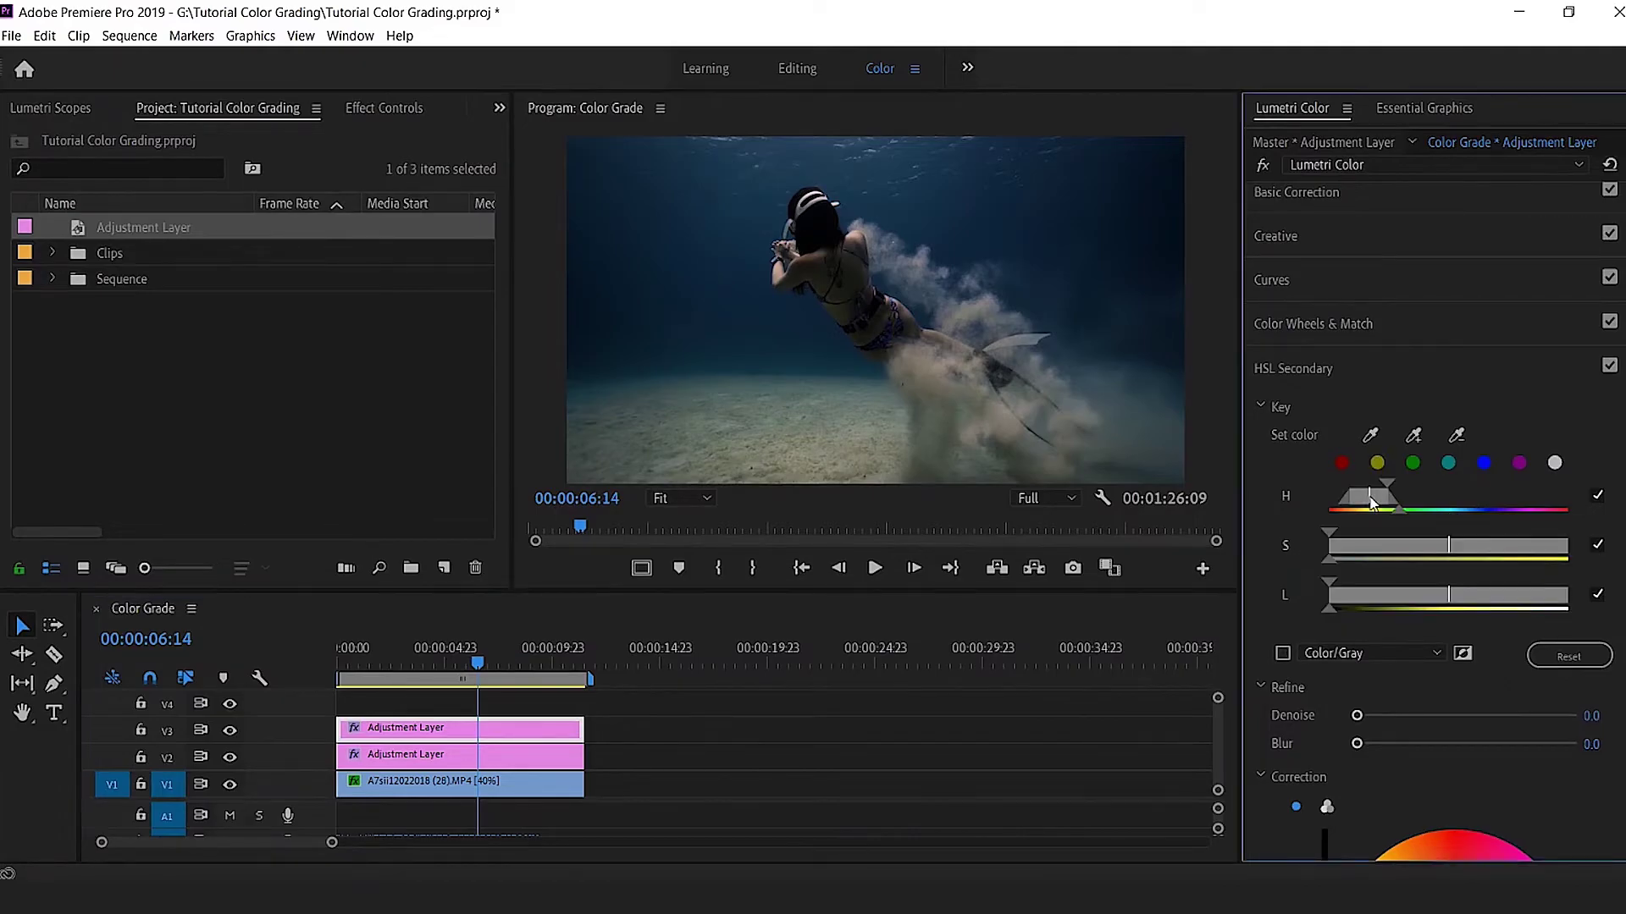
{"action": "left_click", "coordinate": [1283, 653]}
{"action": "left_click_drag", "start_coordinate": [1372, 500], "coordinate": [1416, 484]}
{"action": "left_click_drag", "start_coordinate": [477, 663], "coordinate": [472, 663]}
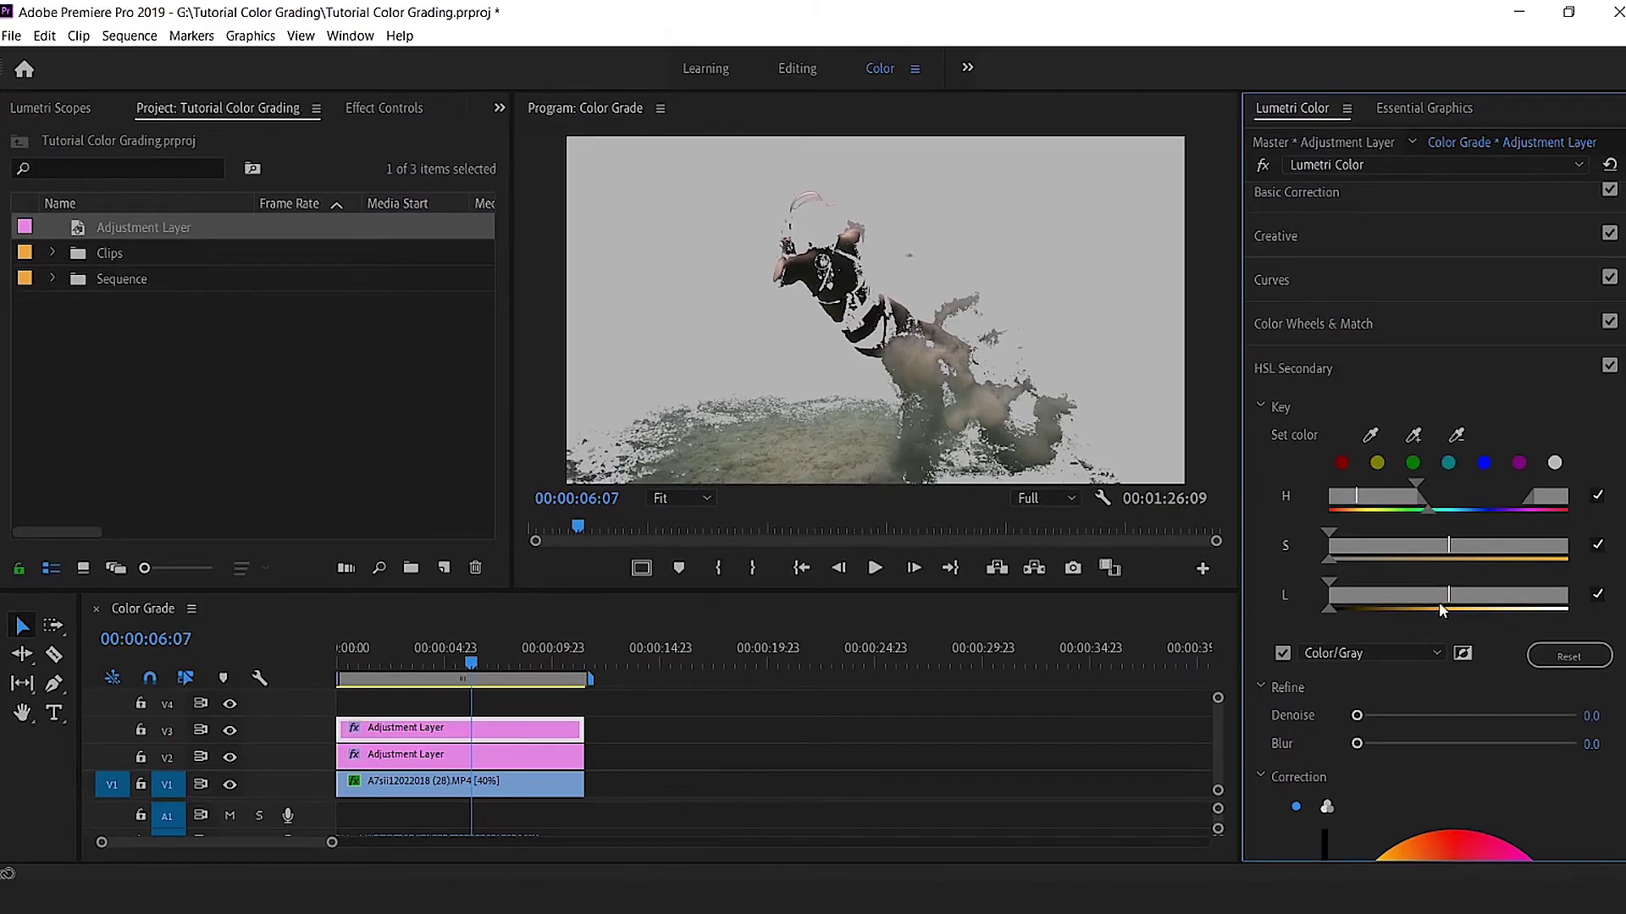
Limit the skin key to the darker luminance range to exclude the sand, and hide the mask preview.
{"action": "left_click_drag", "start_coordinate": [1450, 597], "coordinate": [1343, 597]}
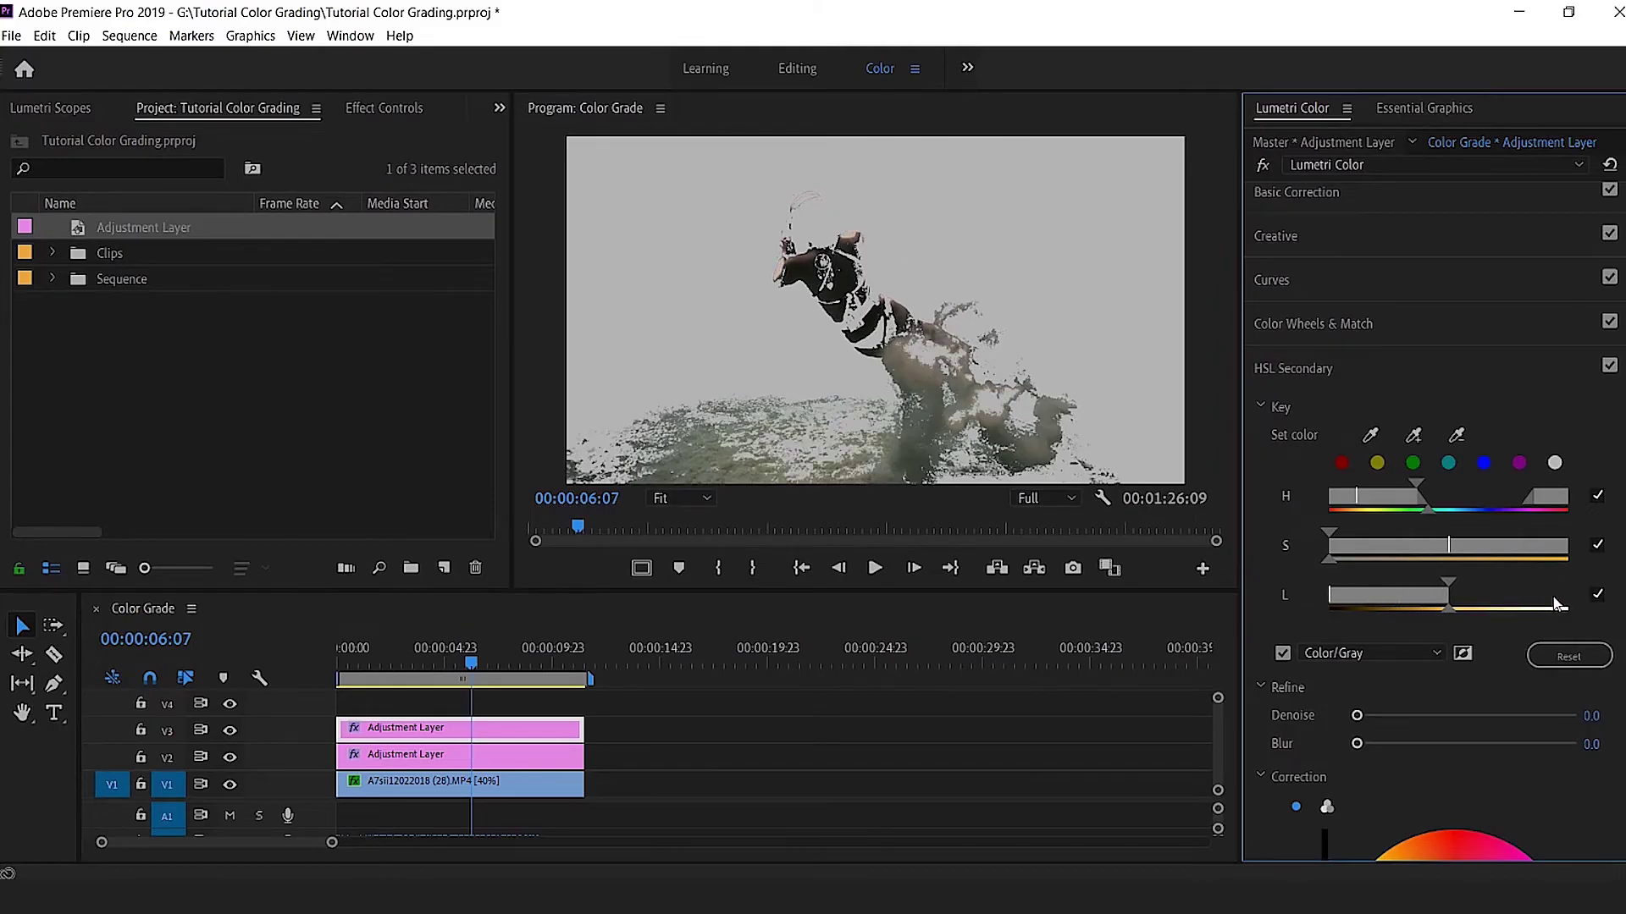
{"action": "left_click_drag", "start_coordinate": [1446, 583], "coordinate": [1419, 584]}
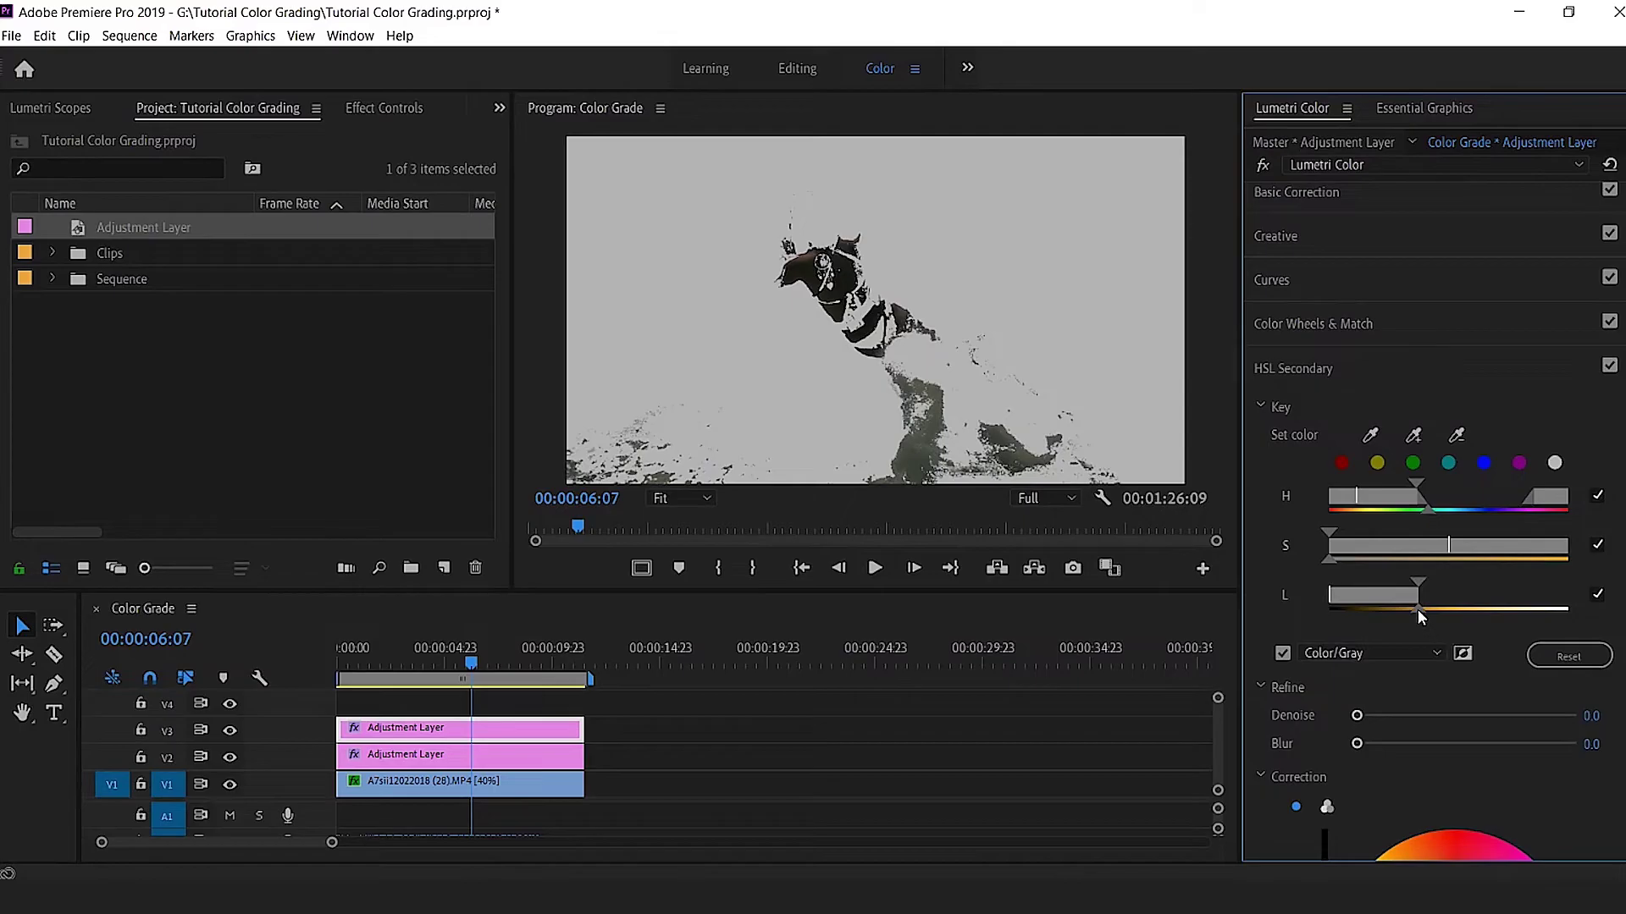
{"action": "mouse_move", "coordinate": [1420, 610]}
{"action": "left_mouse_down"}
{"action": "mouse_move", "coordinate": [1441, 608]}
{"action": "mouse_move", "coordinate": [1374, 581]}
{"action": "mouse_move", "coordinate": [1415, 579]}
{"action": "left_mouse_up"}
{"action": "left_click", "coordinate": [1283, 653]}
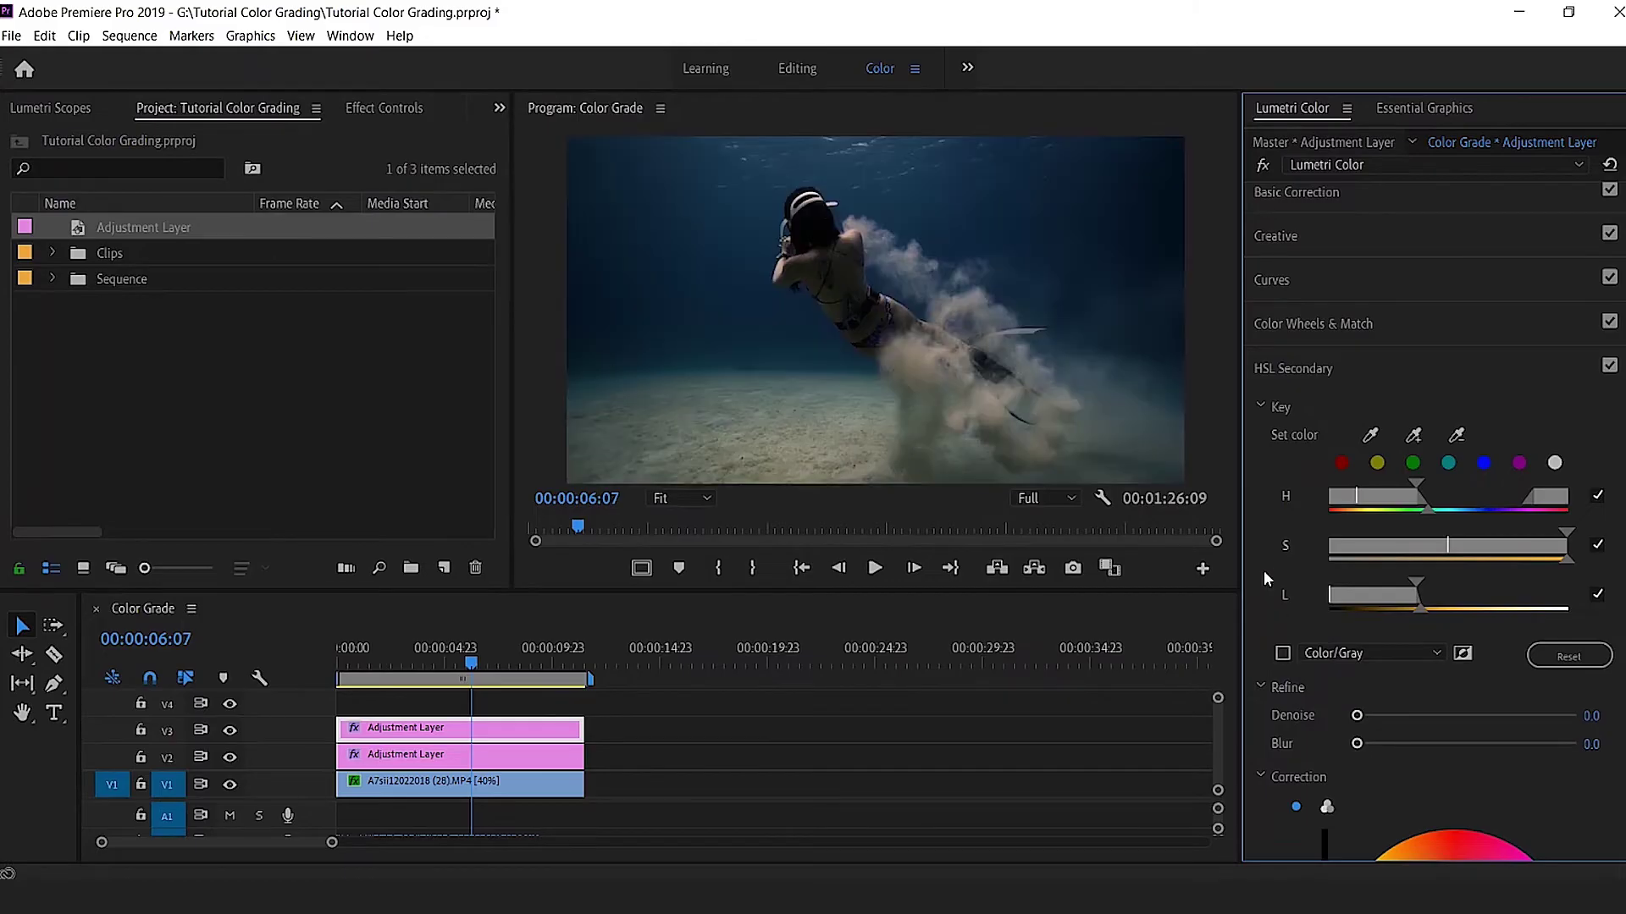
Correct the keyed skin with slight brightening, Contrast 10.2, a slight orange-red tint, Temperature 7.3 and Saturation 76.1.
{"action": "scroll", "coordinate": [1255, 573], "scroll_direction": "down", "scroll_amount": 2}
{"action": "scroll", "coordinate": [1251, 580], "scroll_direction": "down", "scroll_amount": 4}
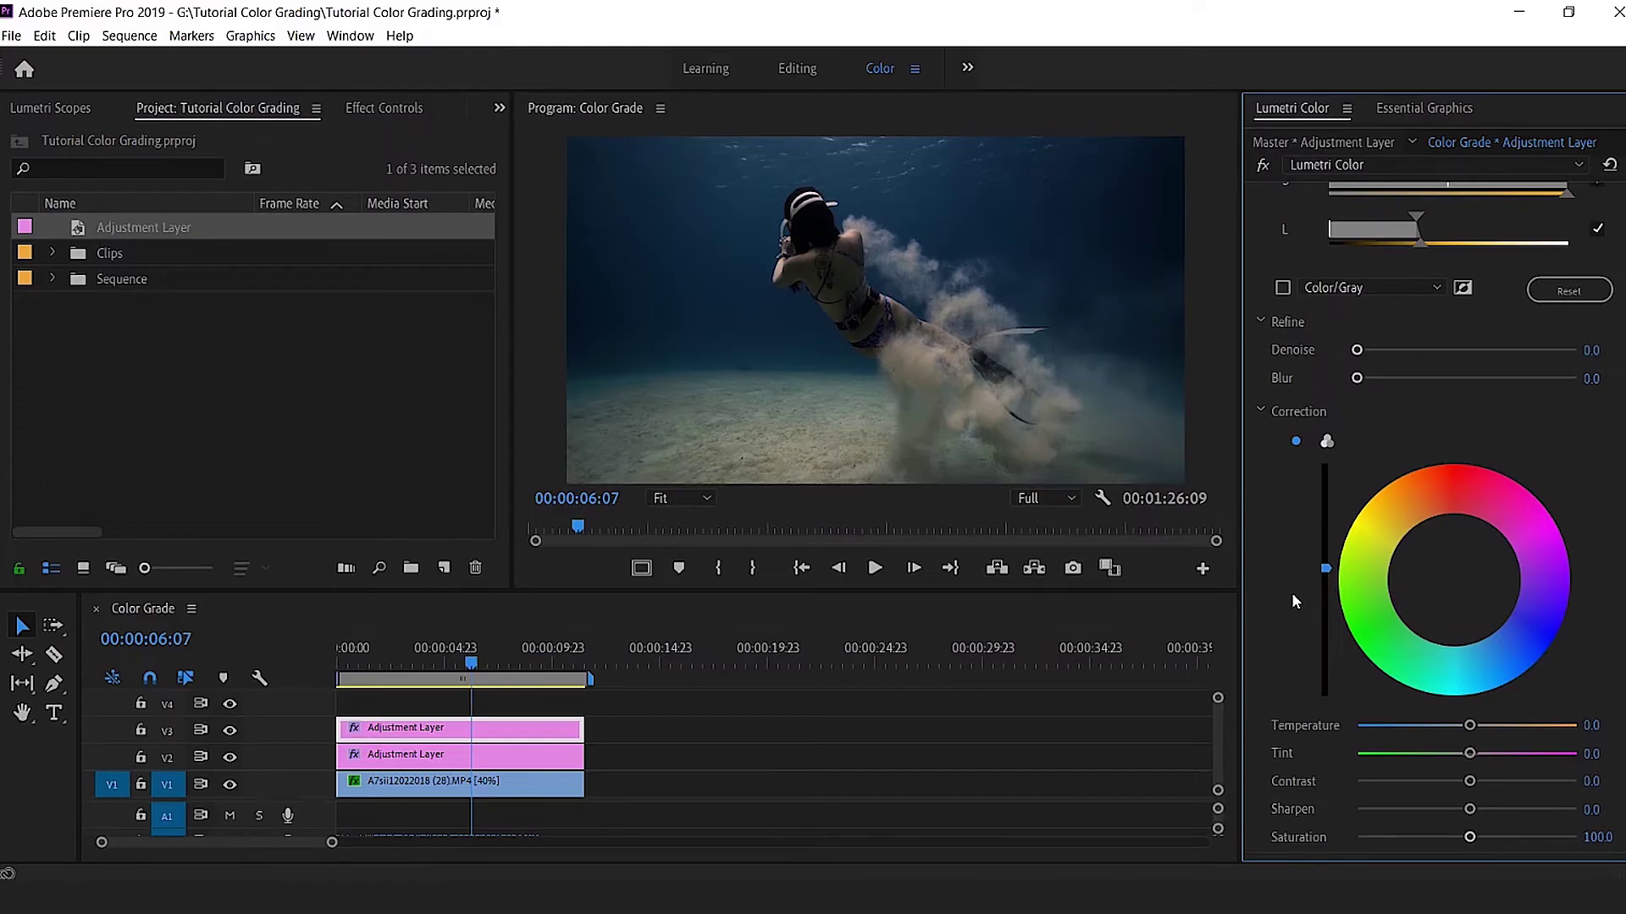
{"action": "scroll", "coordinate": [1292, 591], "scroll_direction": "down", "scroll_amount": 1}
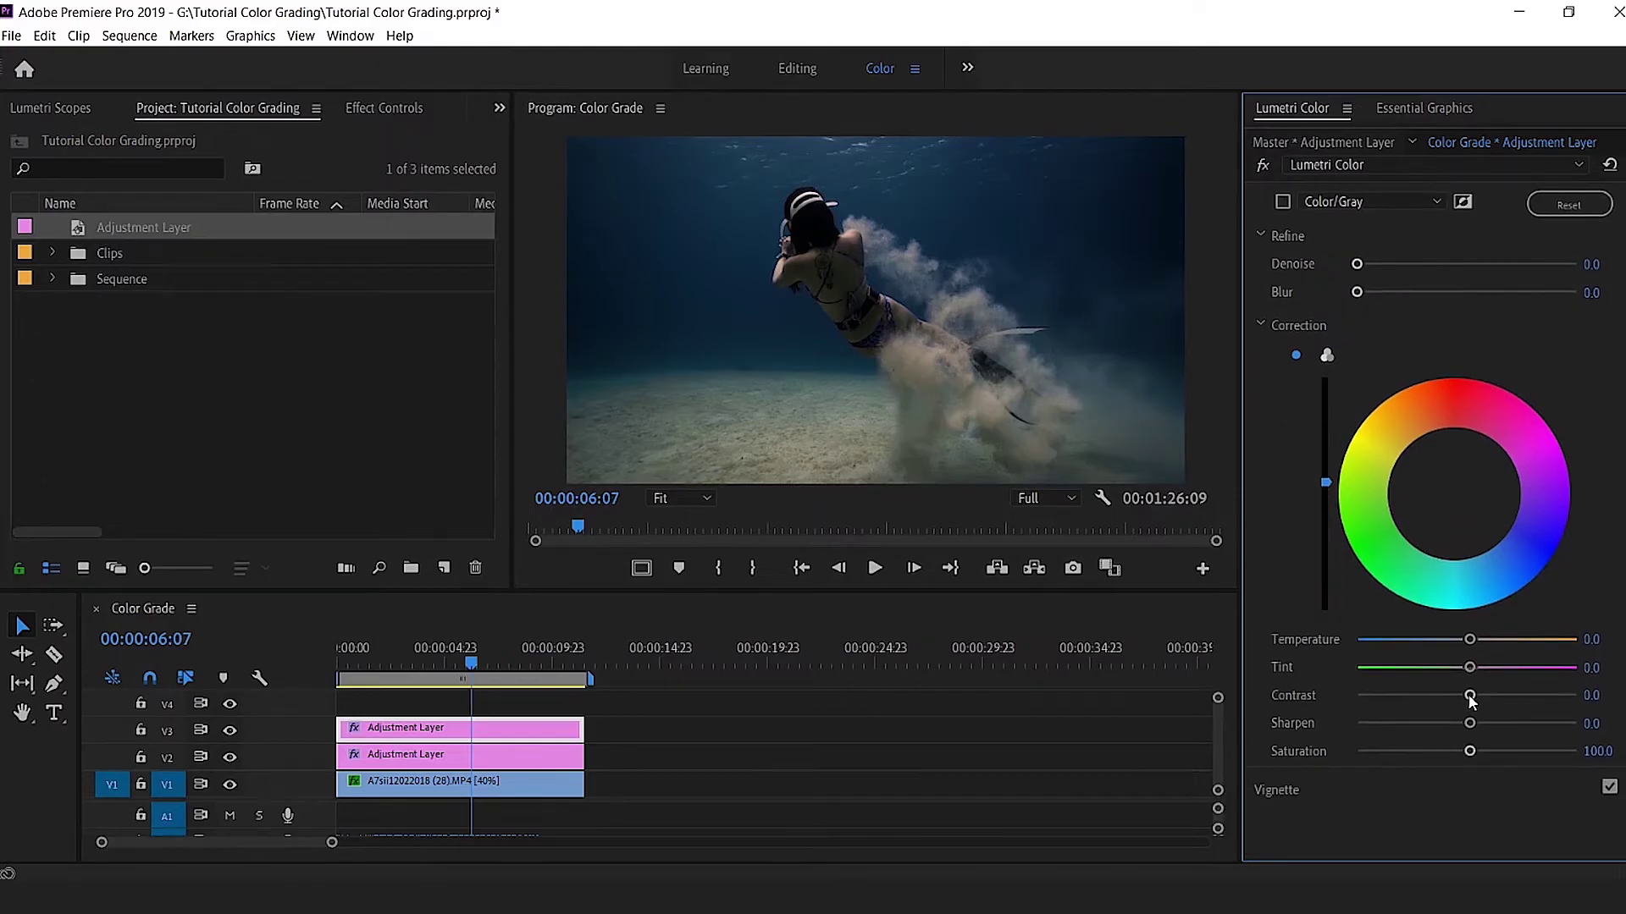
{"action": "left_click_drag", "start_coordinate": [1470, 696], "coordinate": [1480, 696]}
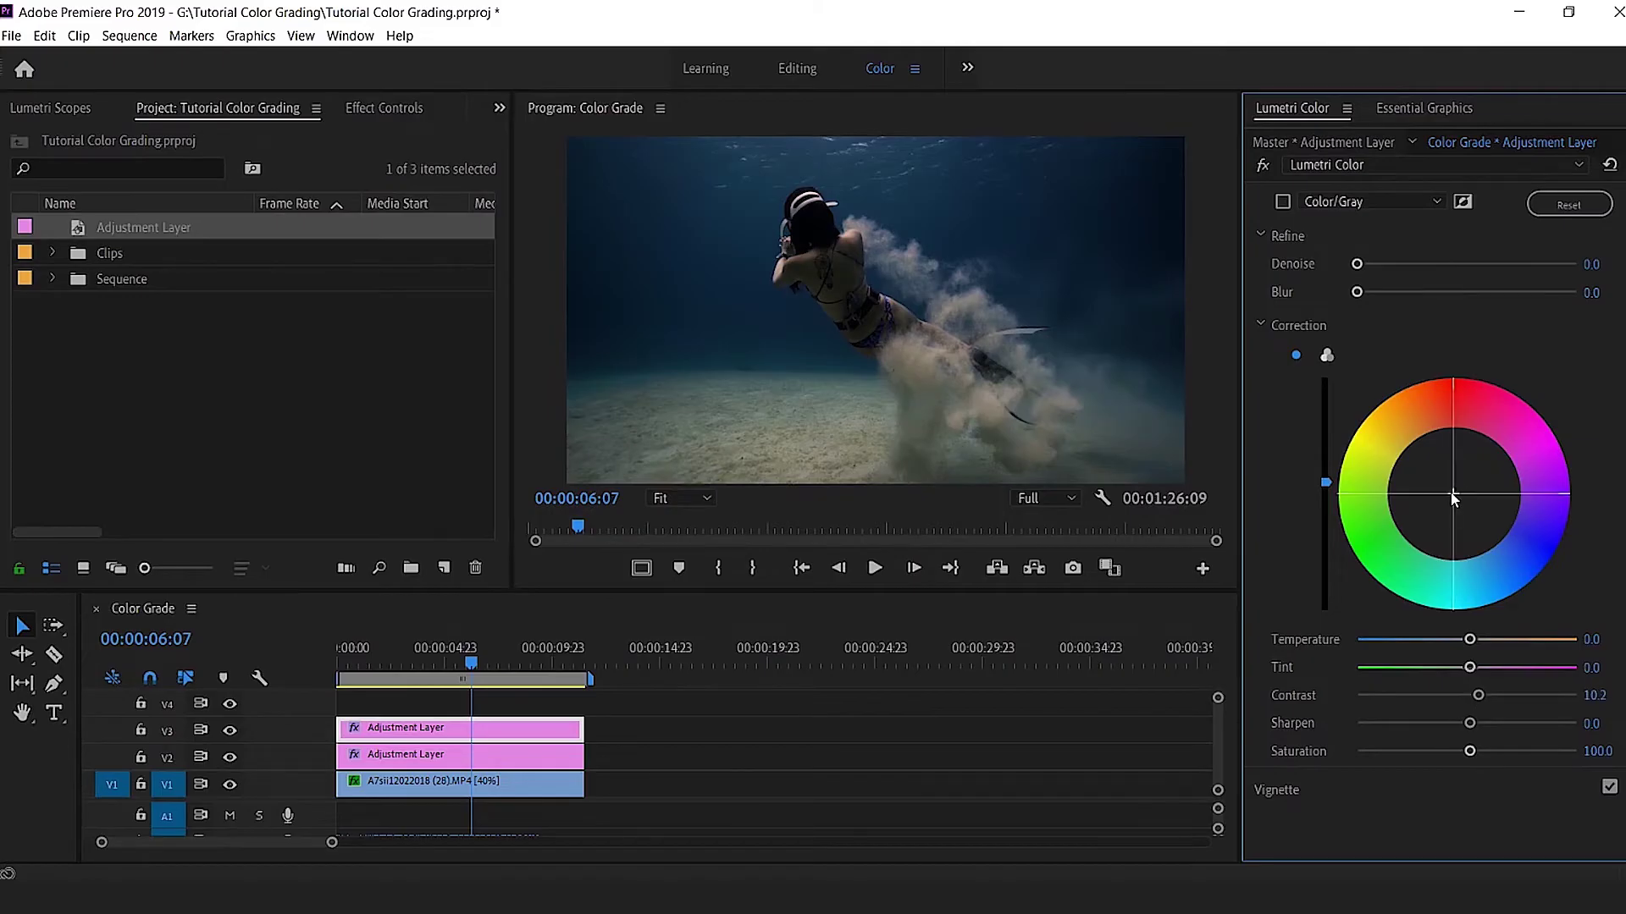
{"action": "left_click_drag", "start_coordinate": [1454, 494], "coordinate": [1438, 363]}
{"action": "left_click_drag", "start_coordinate": [1470, 640], "coordinate": [1477, 644]}
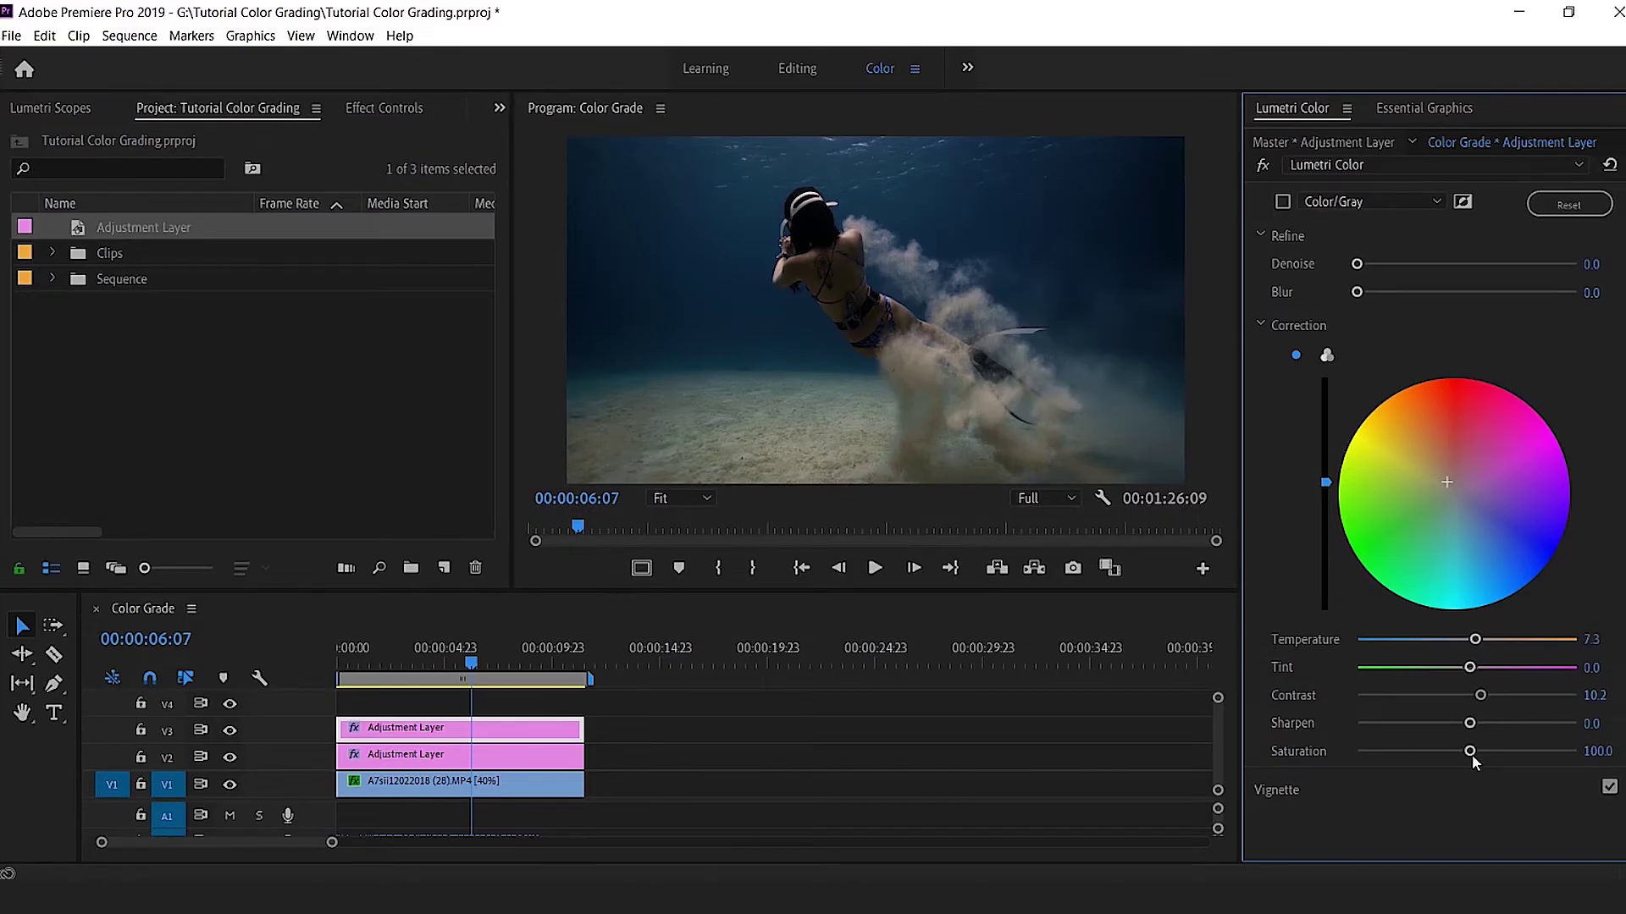
{"action": "left_click_drag", "start_coordinate": [1467, 755], "coordinate": [1438, 754]}
{"action": "left_click_drag", "start_coordinate": [1444, 754], "coordinate": [1441, 754]}
Check the skin key's mask preview while moving the playhead back to 00:00:05:09, then hide the preview.
{"action": "left_click", "coordinate": [1283, 202]}
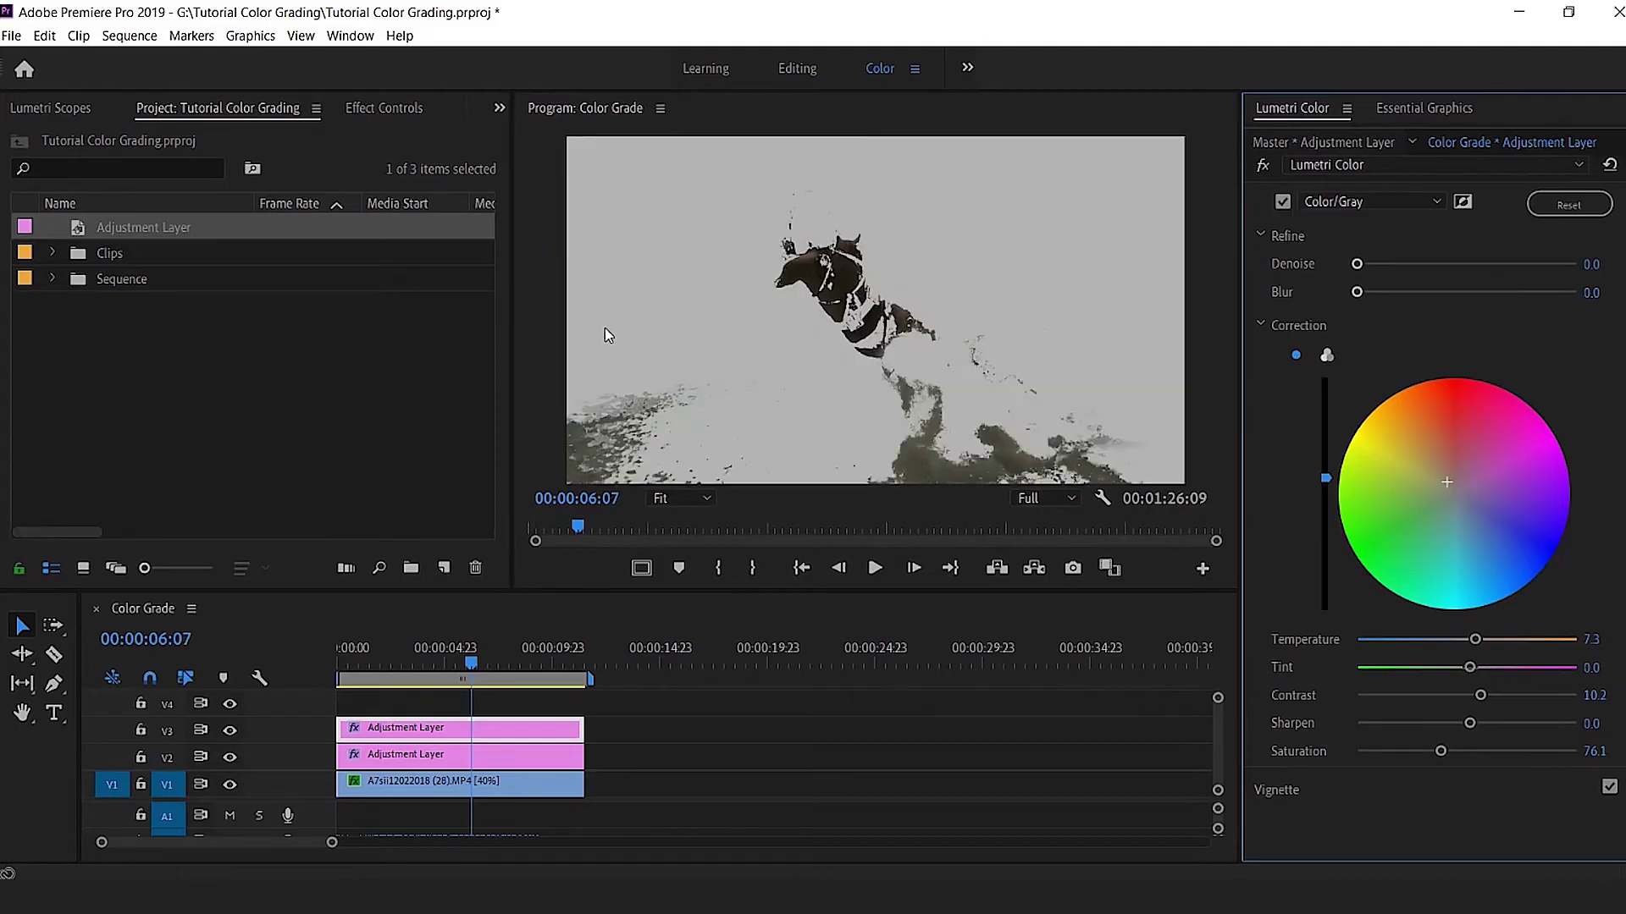
{"action": "left_click", "coordinate": [472, 663]}
{"action": "mouse_move", "coordinate": [475, 662]}
{"action": "left_mouse_down"}
{"action": "mouse_move", "coordinate": [511, 658]}
{"action": "mouse_move", "coordinate": [418, 652]}
{"action": "mouse_move", "coordinate": [452, 653]}
{"action": "left_mouse_up"}
{"action": "left_click", "coordinate": [1282, 202]}
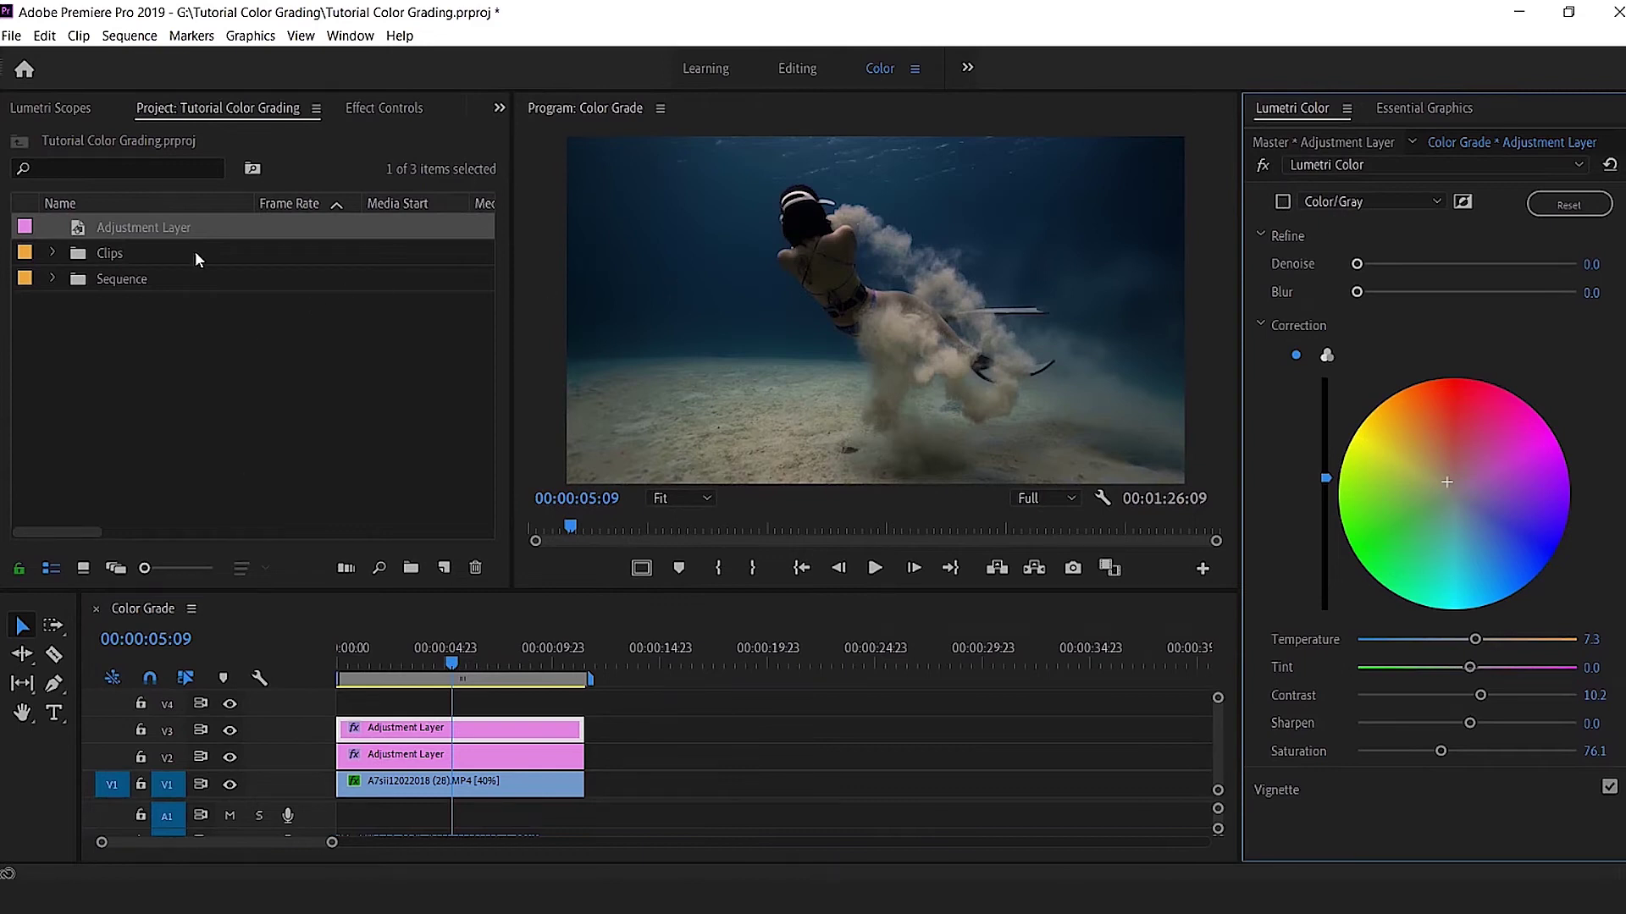
Draw a closed freeform mask around the diver on the V3 layer's Lumetri Color effect, with a mask feather of 72.8.
{"action": "left_click", "coordinate": [368, 108]}
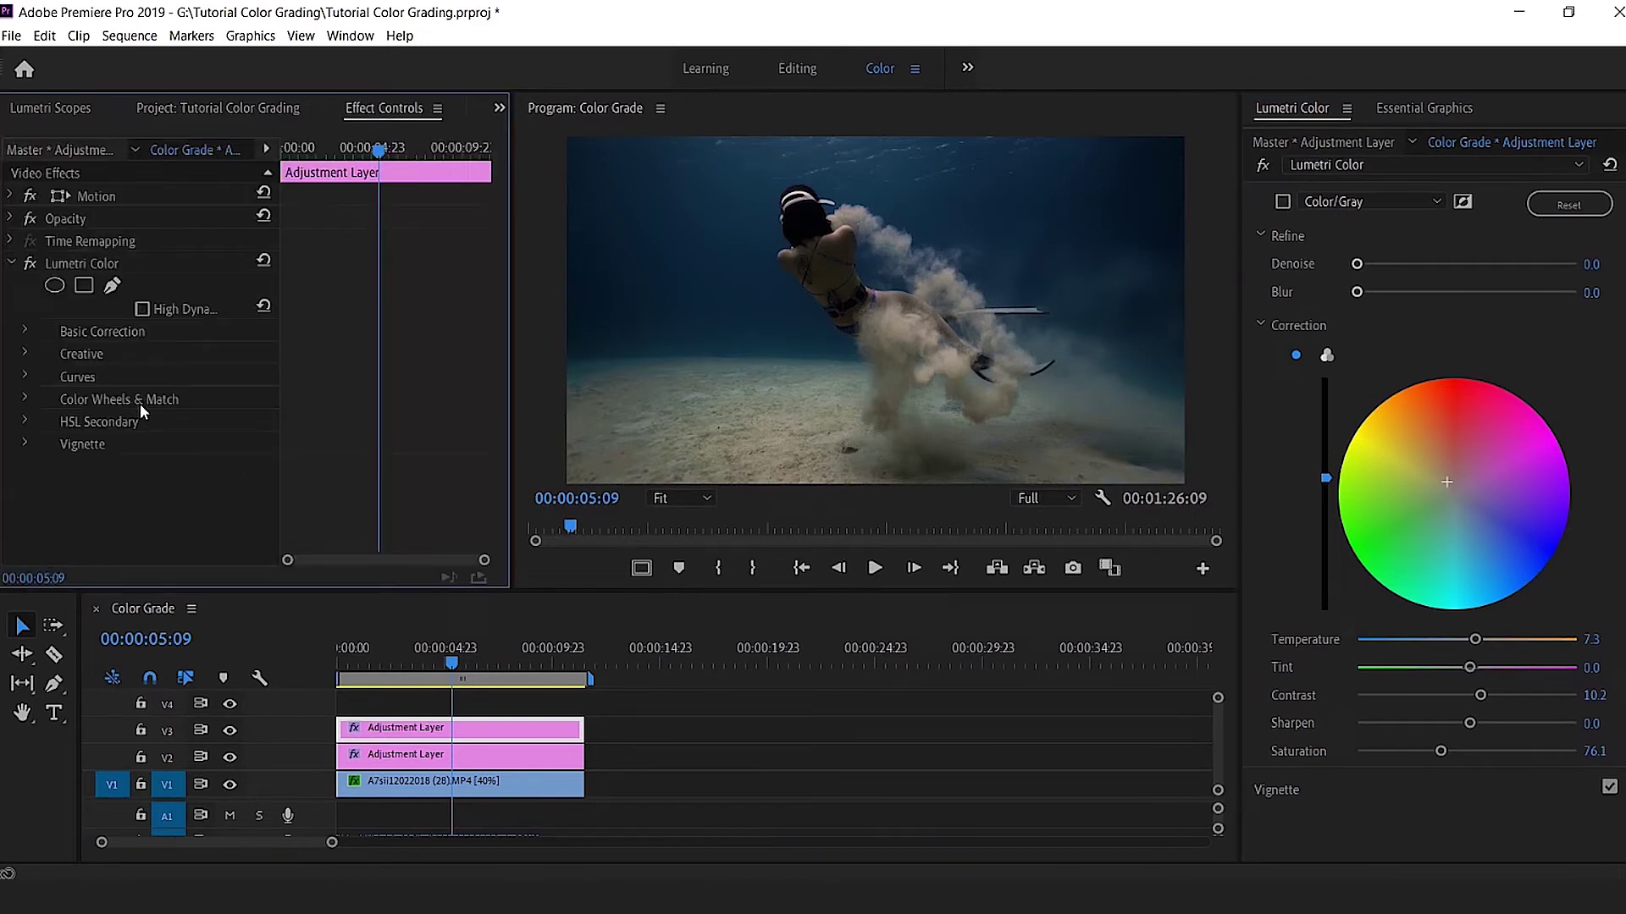
{"action": "left_click", "coordinate": [112, 285]}
{"action": "left_click", "coordinate": [752, 197]}
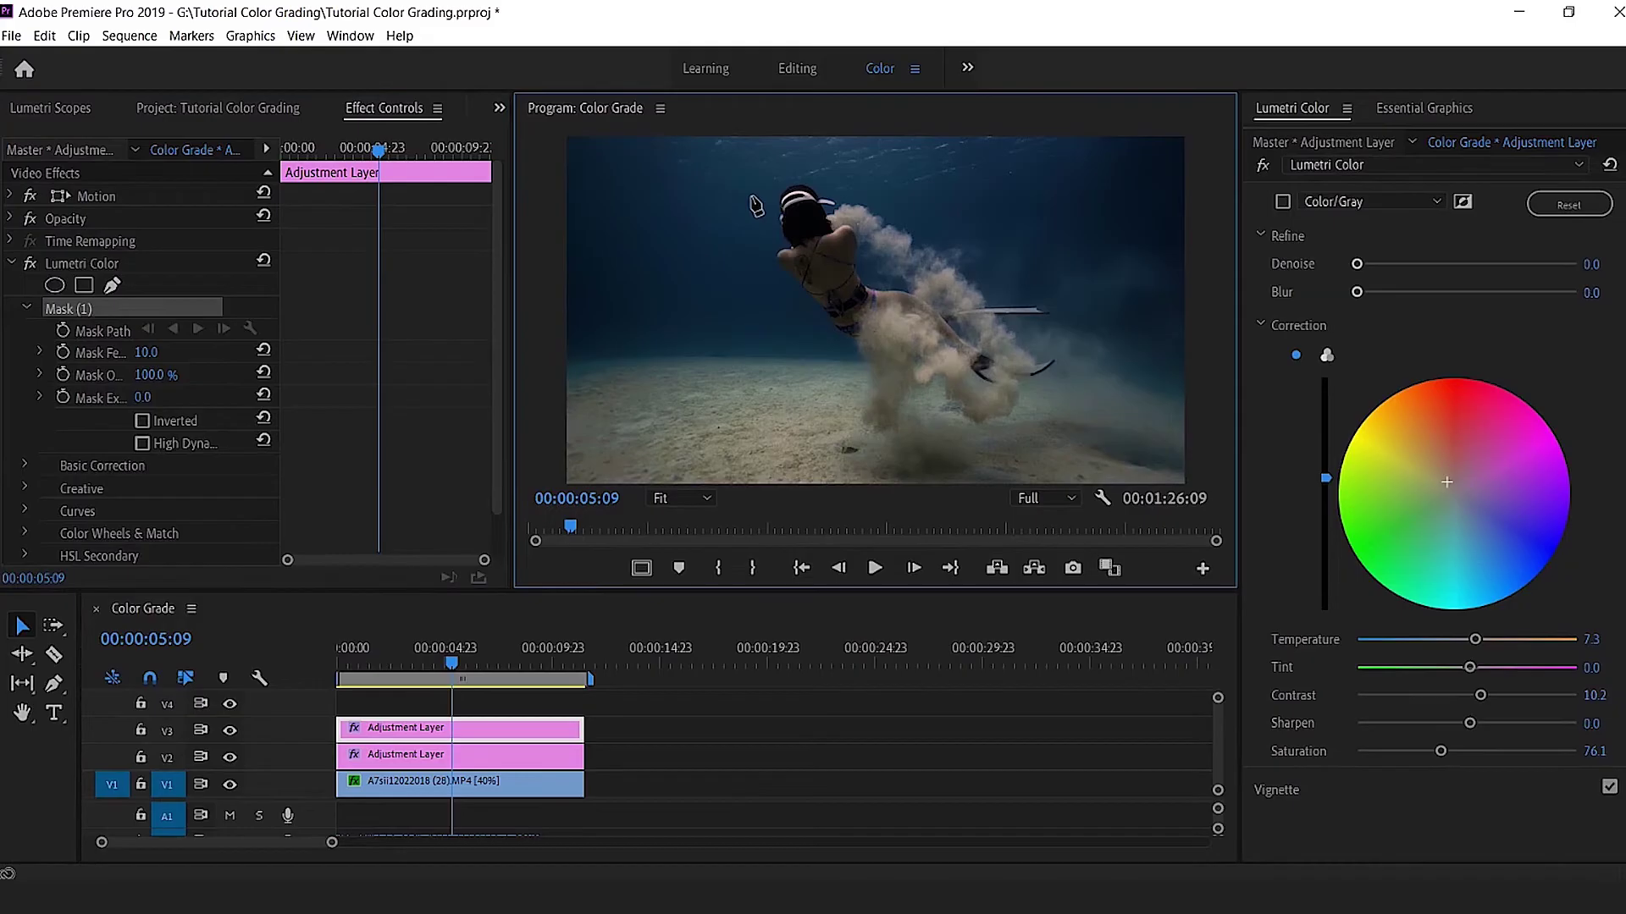
{"action": "left_click", "coordinate": [767, 301]}
{"action": "left_click", "coordinate": [826, 349]}
{"action": "left_click", "coordinate": [903, 367]}
{"action": "left_click", "coordinate": [996, 388]}
{"action": "left_click", "coordinate": [1036, 356]}
{"action": "left_click", "coordinate": [985, 304]}
{"action": "left_click", "coordinate": [902, 230]}
{"action": "left_click", "coordinate": [824, 180]}
{"action": "left_click", "coordinate": [752, 197]}
{"action": "left_click_drag", "start_coordinate": [747, 252], "coordinate": [717, 255]}
Check the key inside the mask with the mask preview, and start Mask Path keyframing at 00:00:05:09.
{"action": "scroll", "coordinate": [1274, 462], "scroll_direction": "up", "scroll_amount": 2}
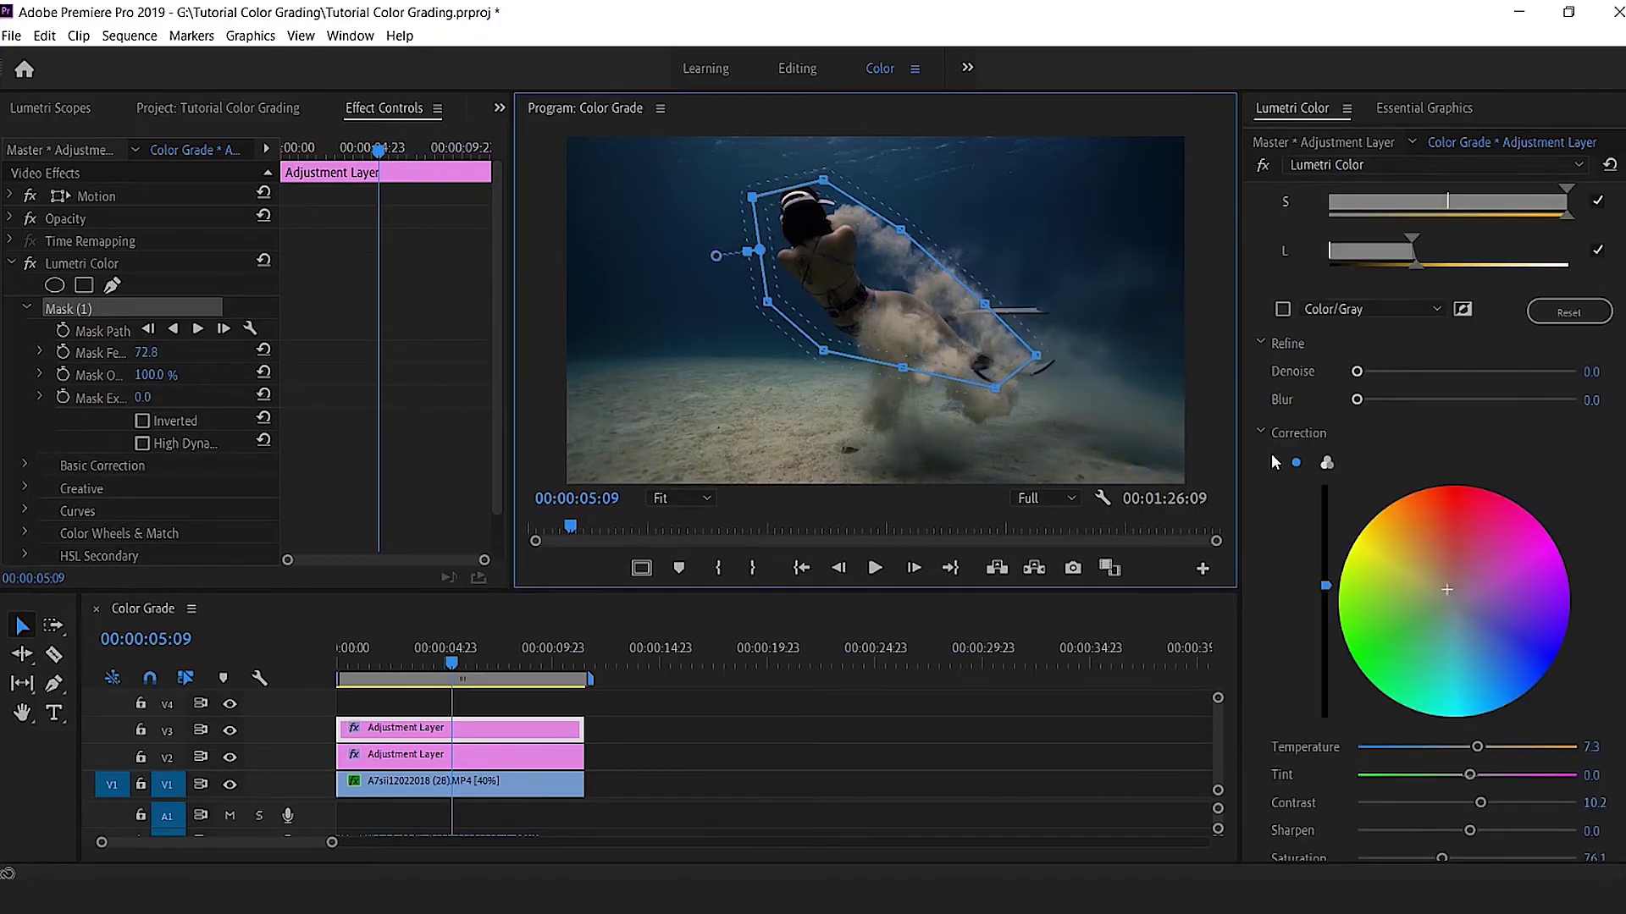
{"action": "left_click", "coordinate": [1283, 309]}
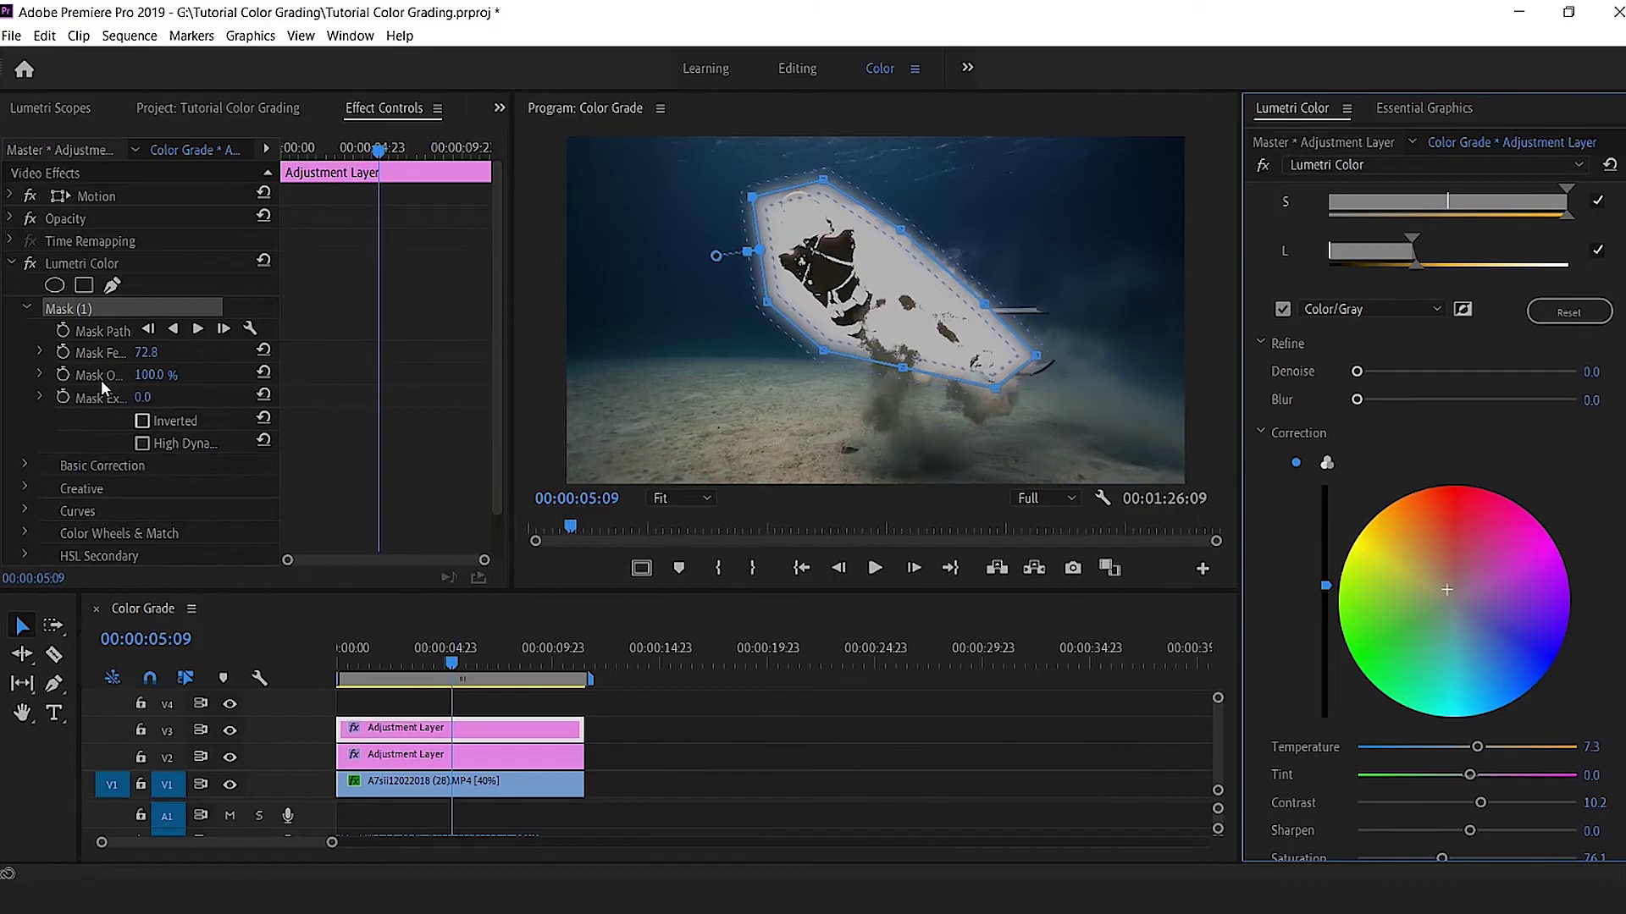
{"action": "left_click", "coordinate": [64, 330]}
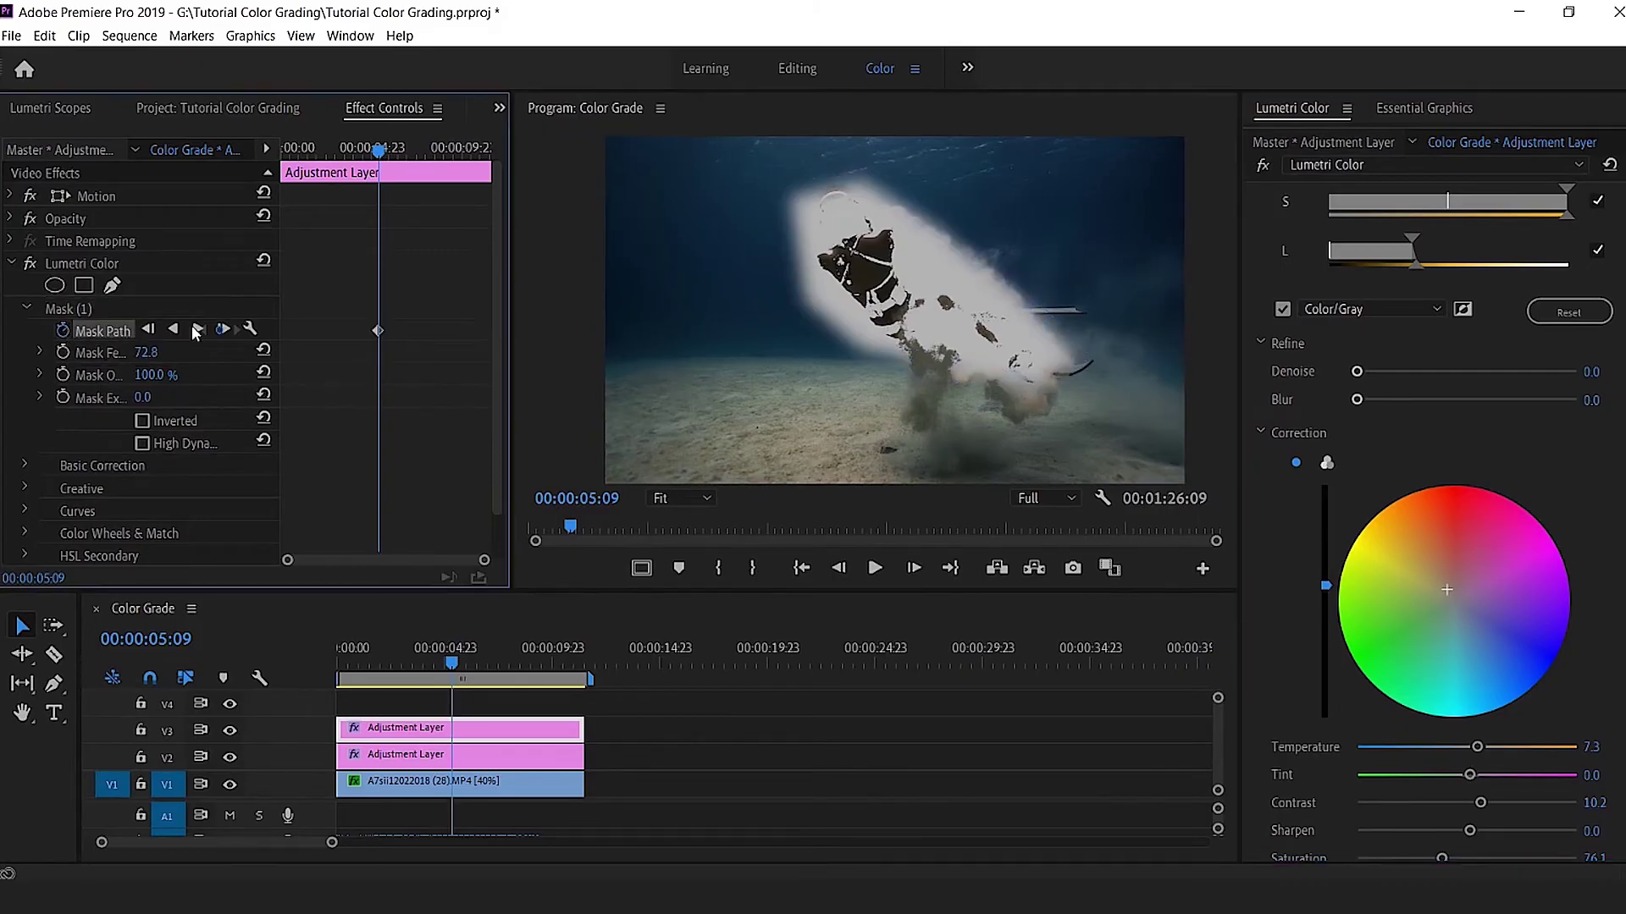
{"action": "left_click", "coordinate": [1283, 309]}
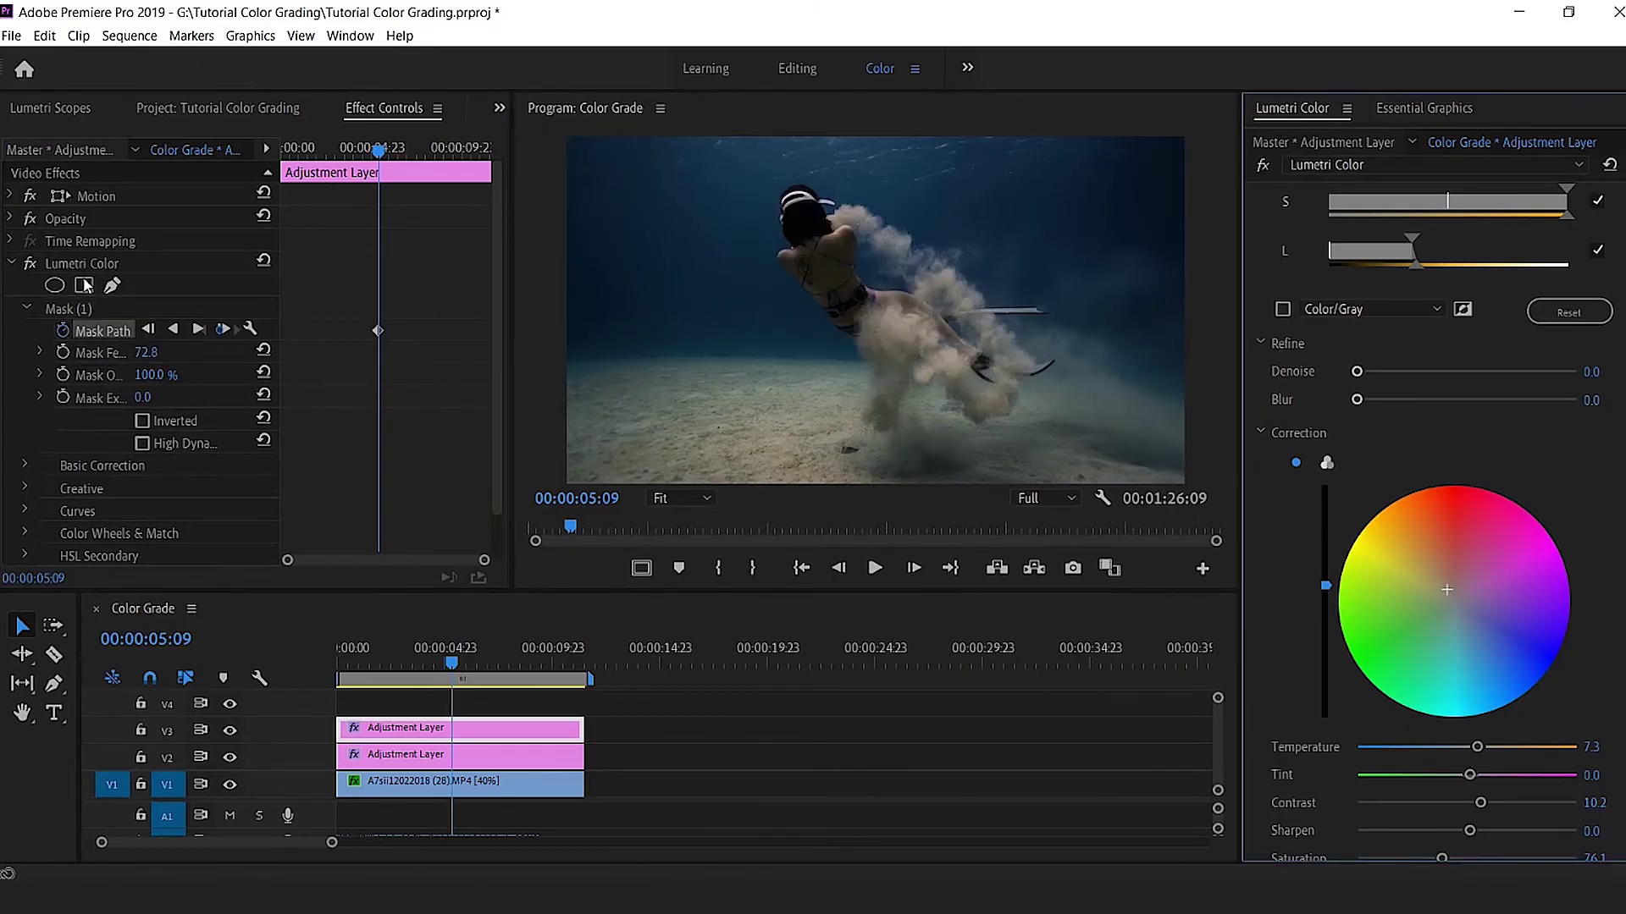
{"action": "left_click", "coordinate": [72, 312]}
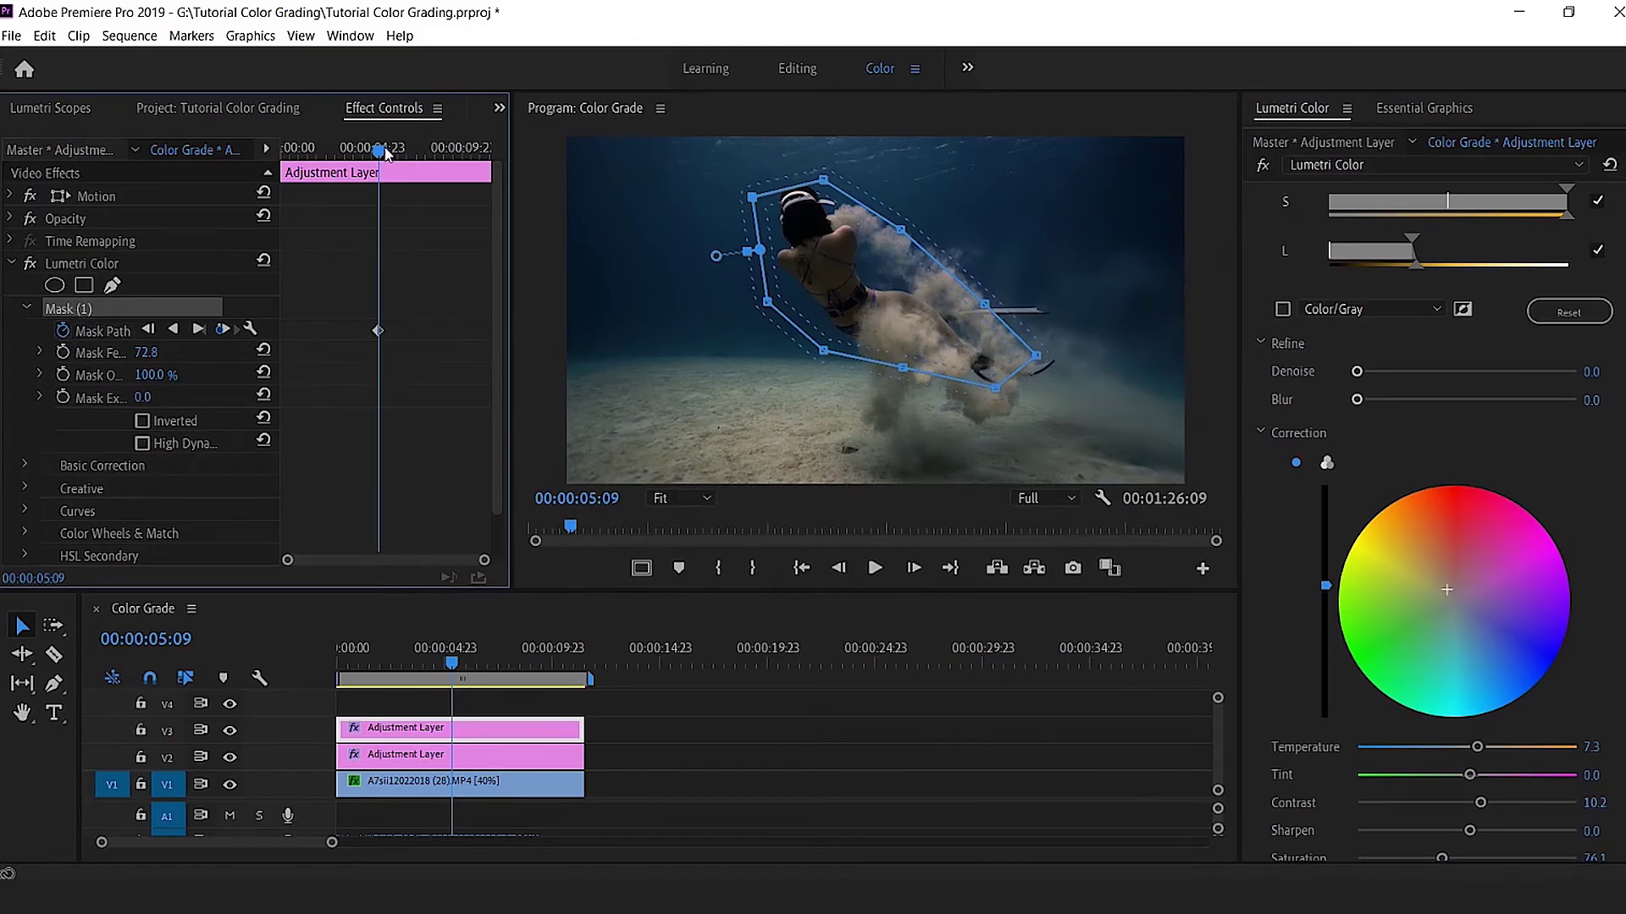
Reshape the mask around the diver at 00:00:00:06 so that the keyframed mask path follows her movement.
{"action": "left_click_drag", "start_coordinate": [381, 152], "coordinate": [285, 151]}
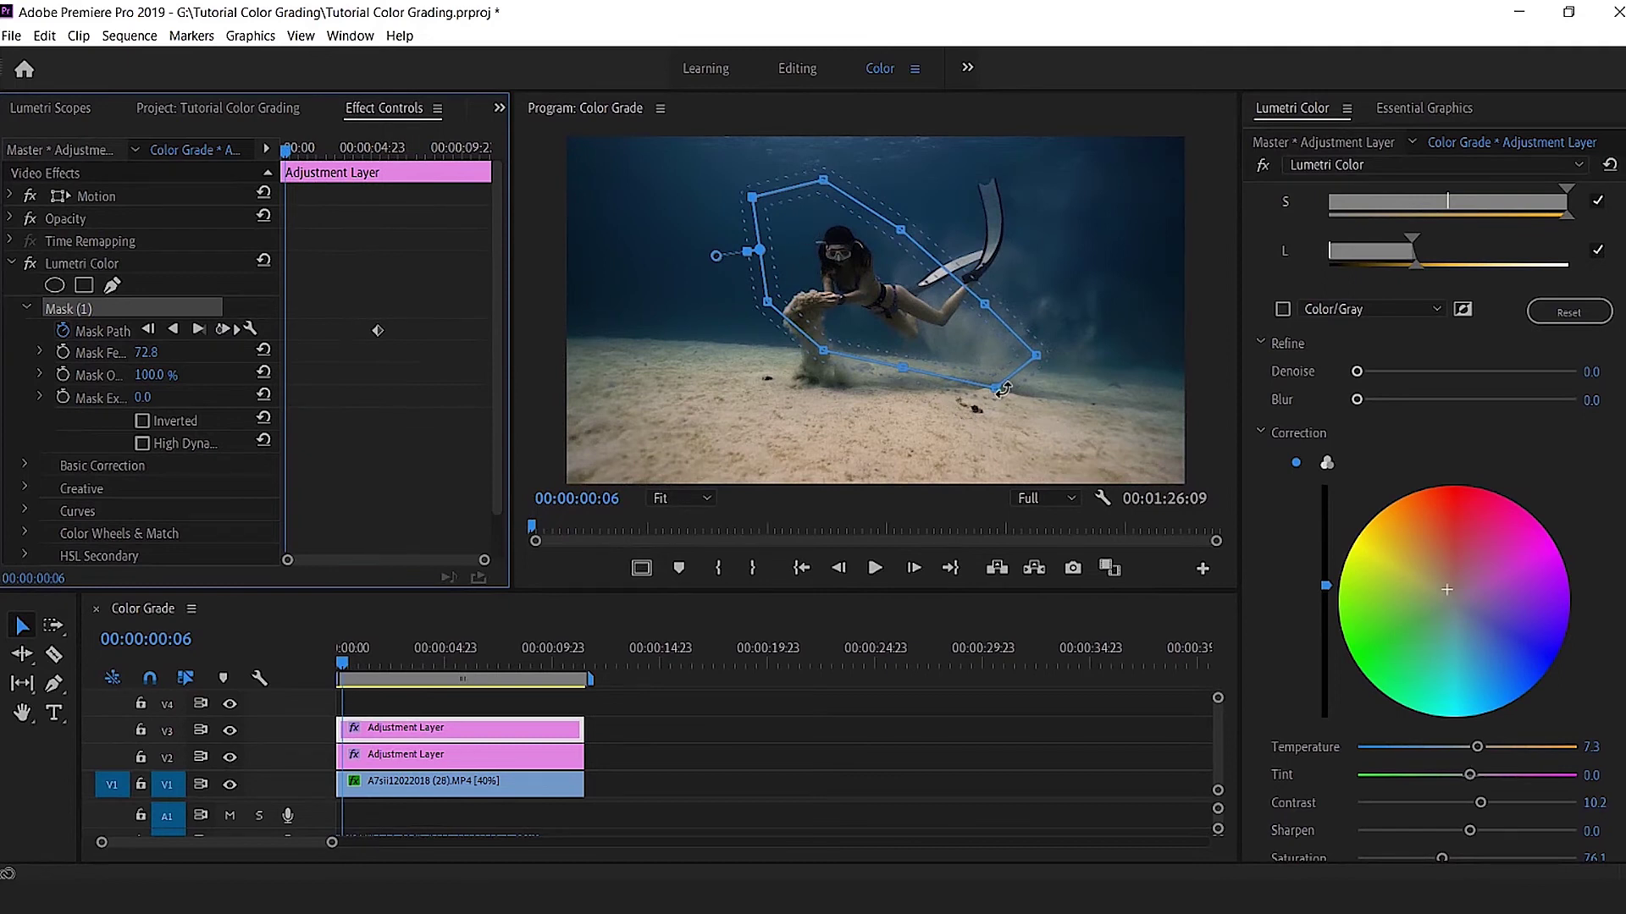
{"action": "left_click_drag", "start_coordinate": [995, 387], "coordinate": [772, 295]}
{"action": "left_click_drag", "start_coordinate": [1037, 356], "coordinate": [983, 328]}
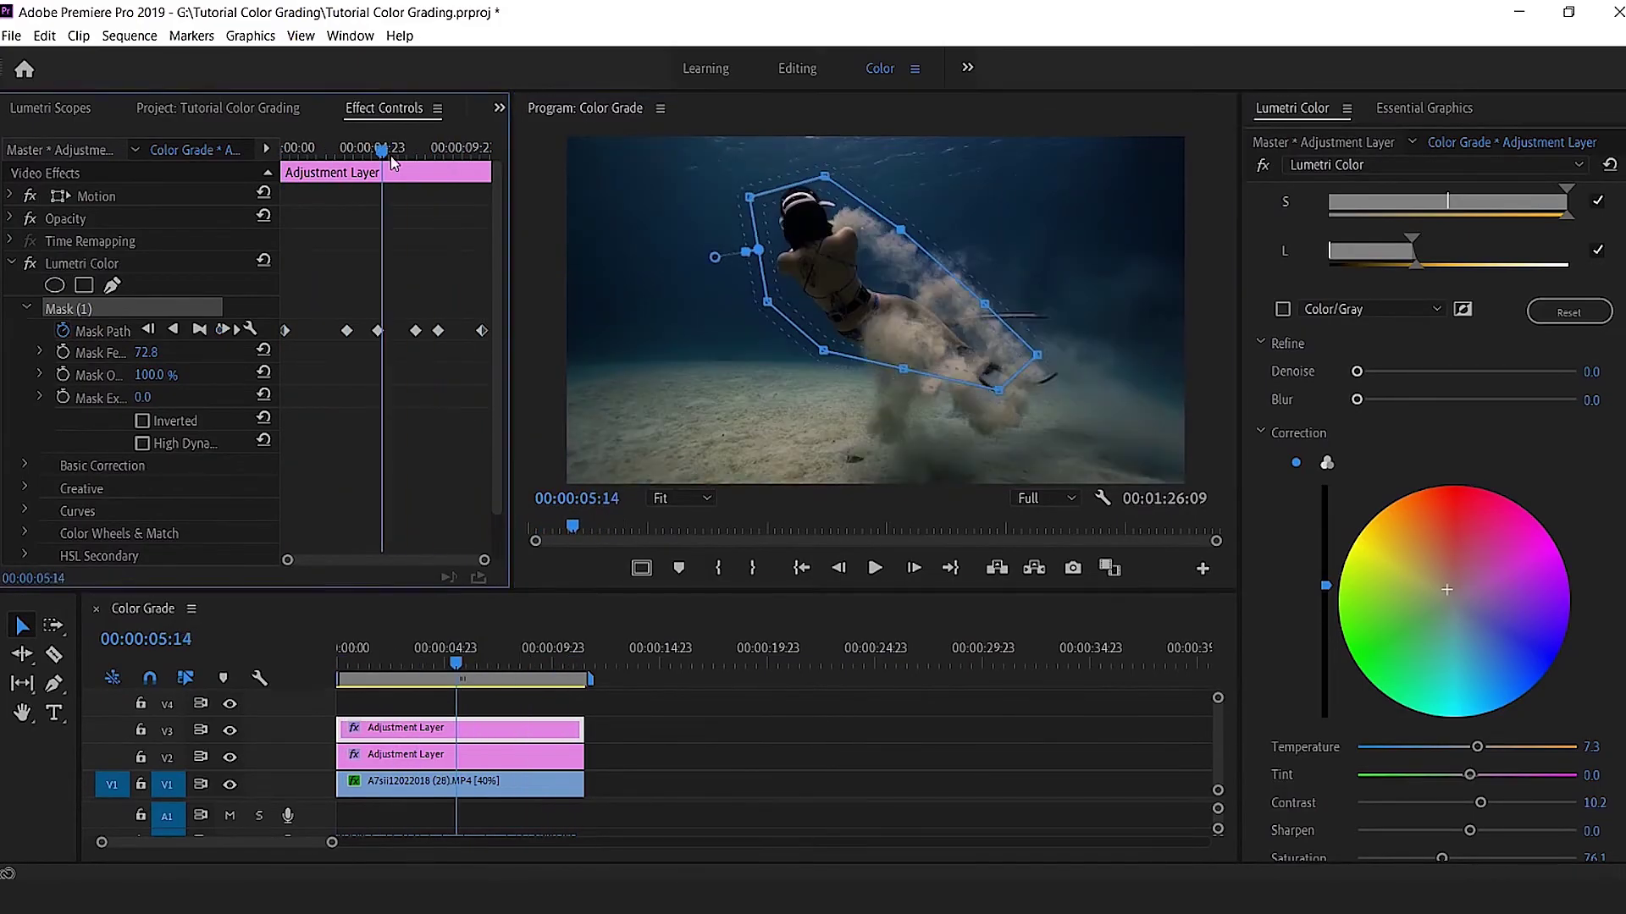
{"action": "left_click", "coordinate": [63, 264]}
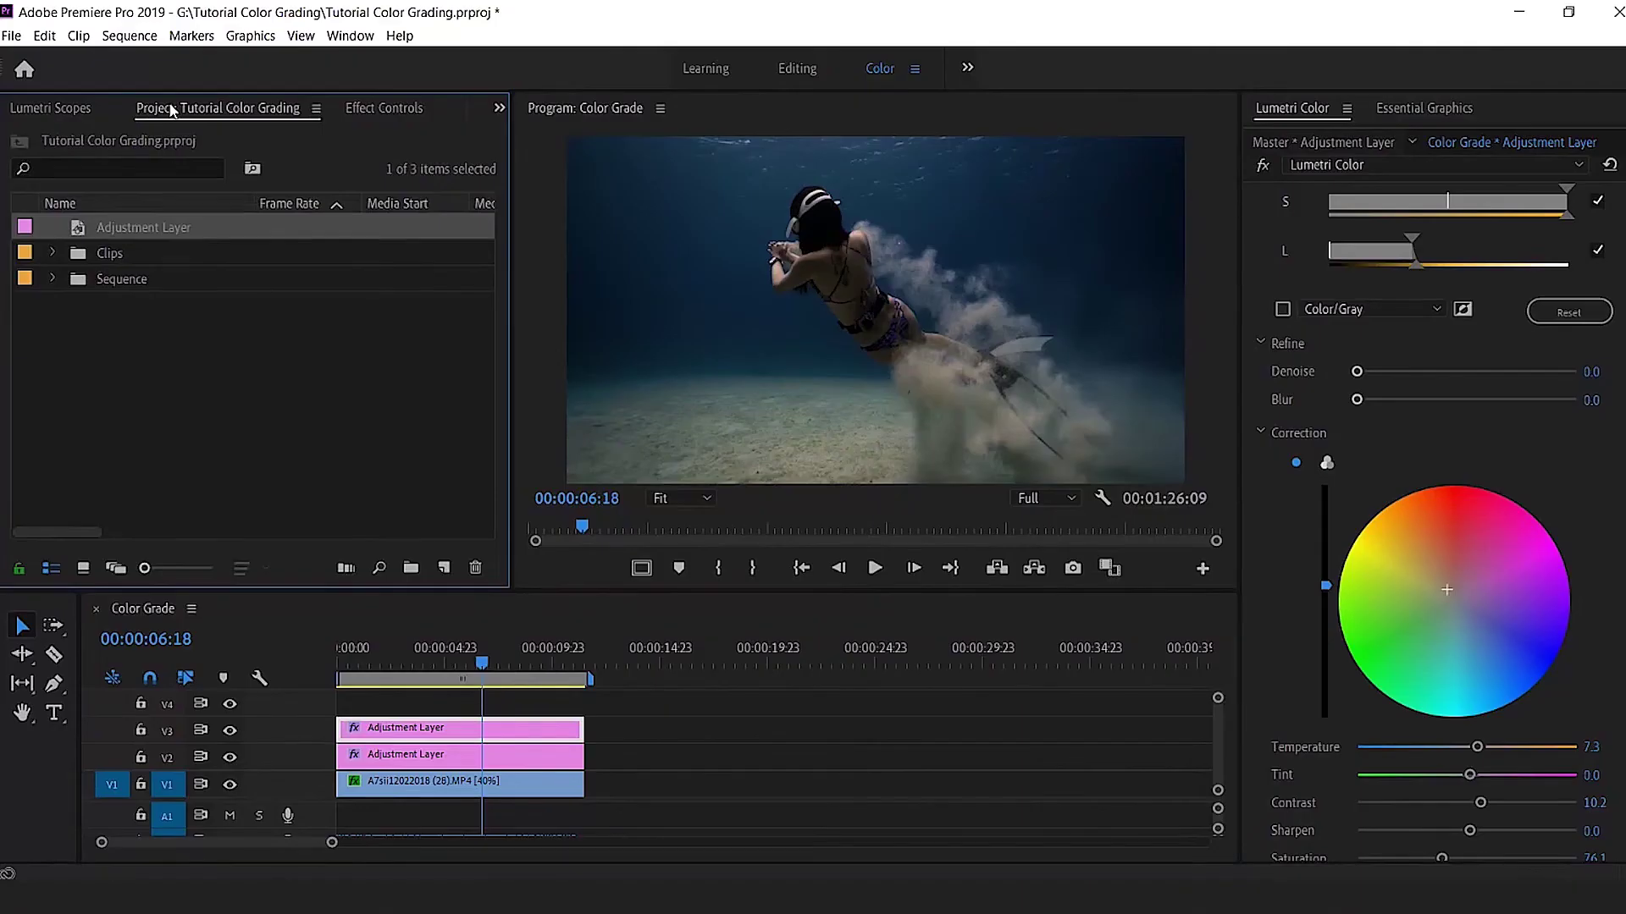
Place another Adjustment Layer on V4 over the full clip and apply the Casino Royale 1 - Rec709 creative look.
{"action": "left_click_drag", "start_coordinate": [79, 223], "coordinate": [584, 714]}
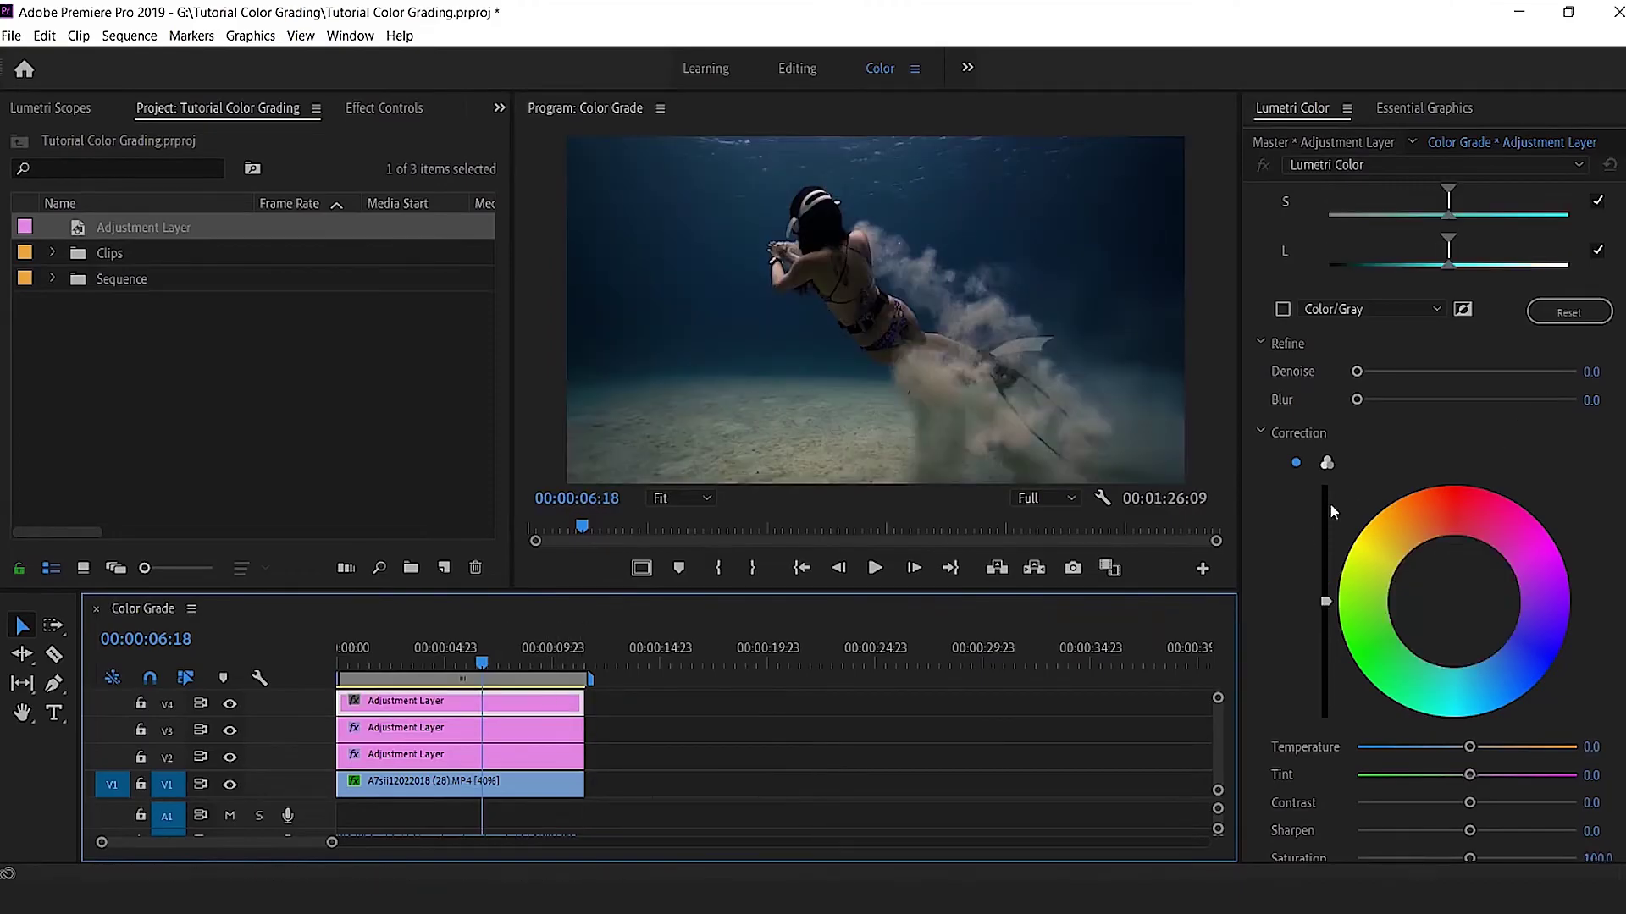
{"action": "scroll", "coordinate": [1329, 505], "scroll_direction": "up", "scroll_amount": 2}
{"action": "scroll", "coordinate": [1310, 480], "scroll_direction": "up", "scroll_amount": 2}
{"action": "left_click", "coordinate": [1337, 252]}
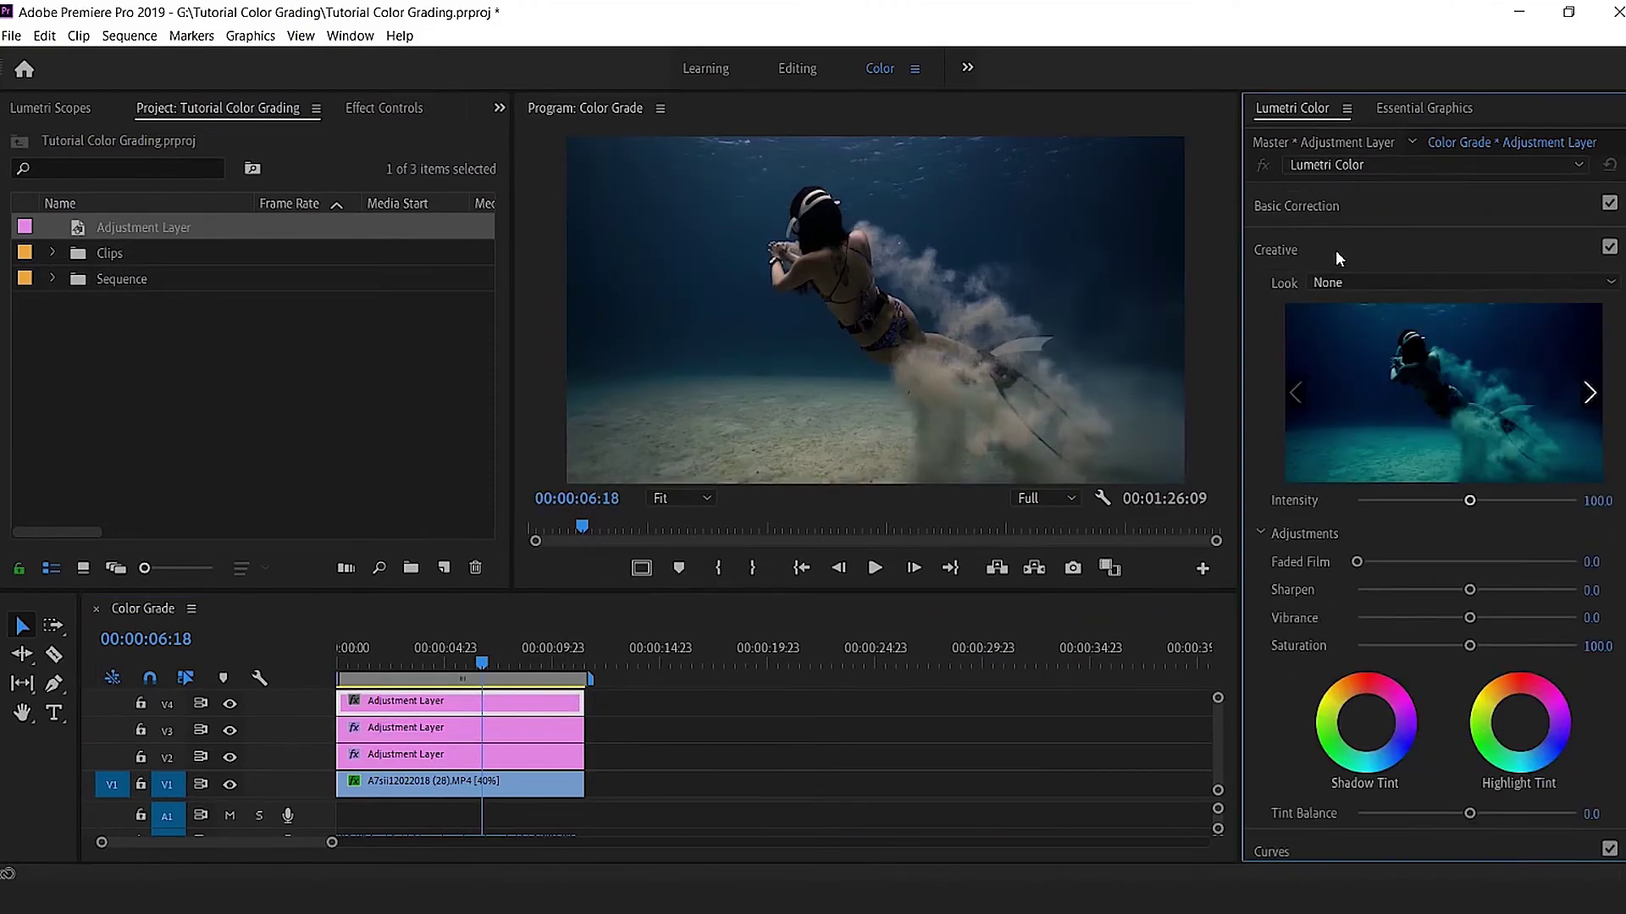
{"action": "left_click", "coordinate": [1593, 288]}
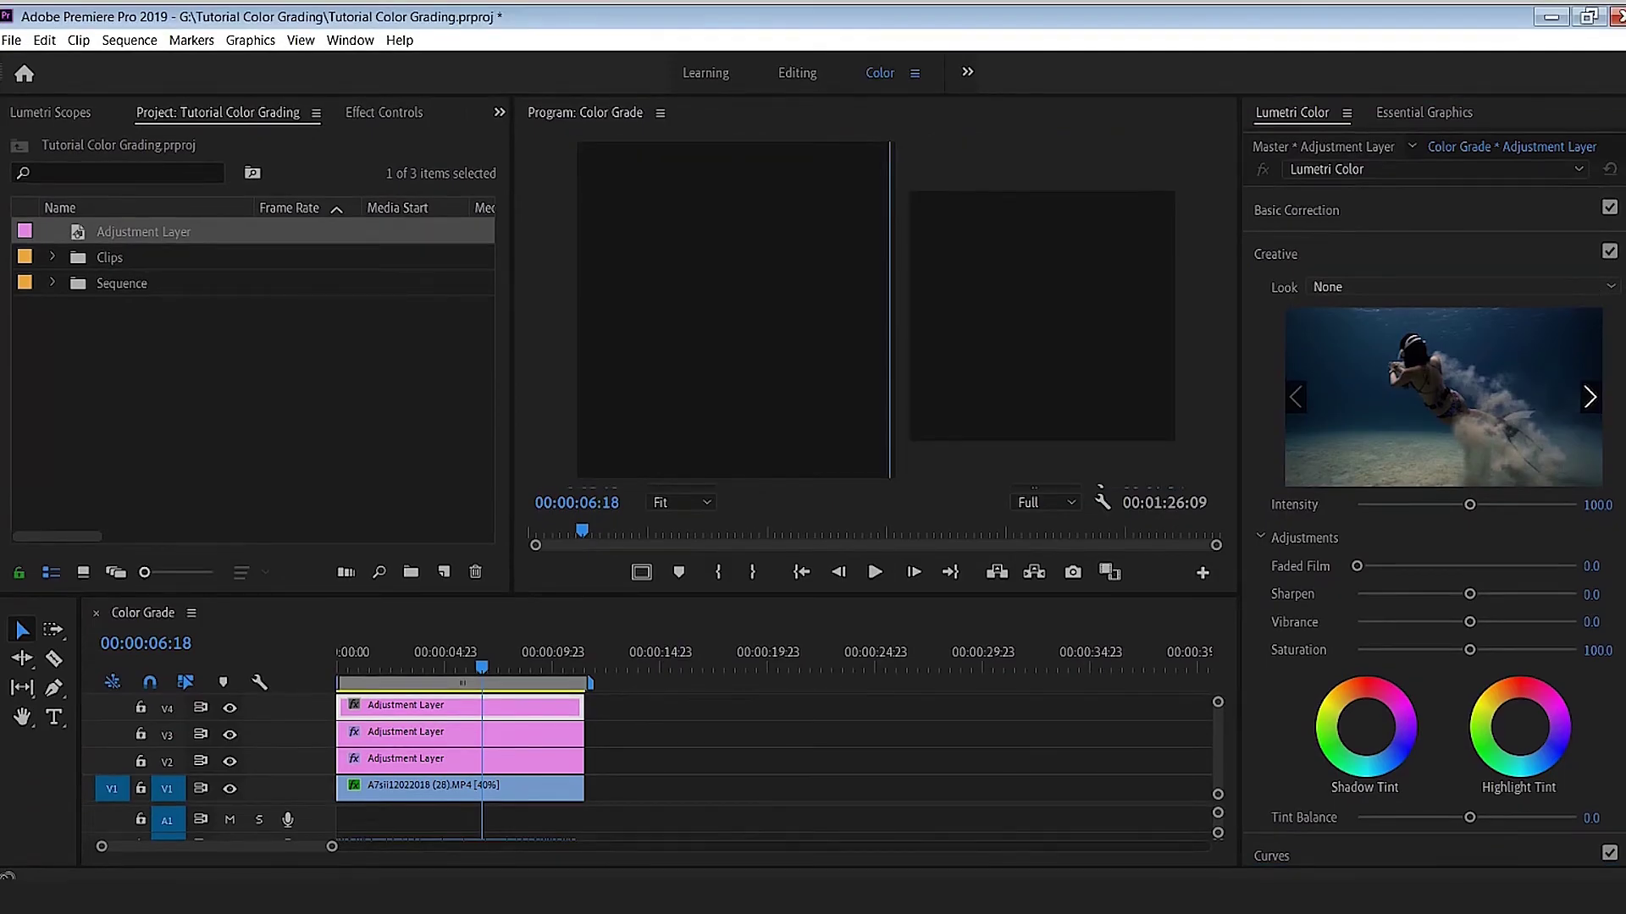
{"action": "left_click", "coordinate": [1355, 524]}
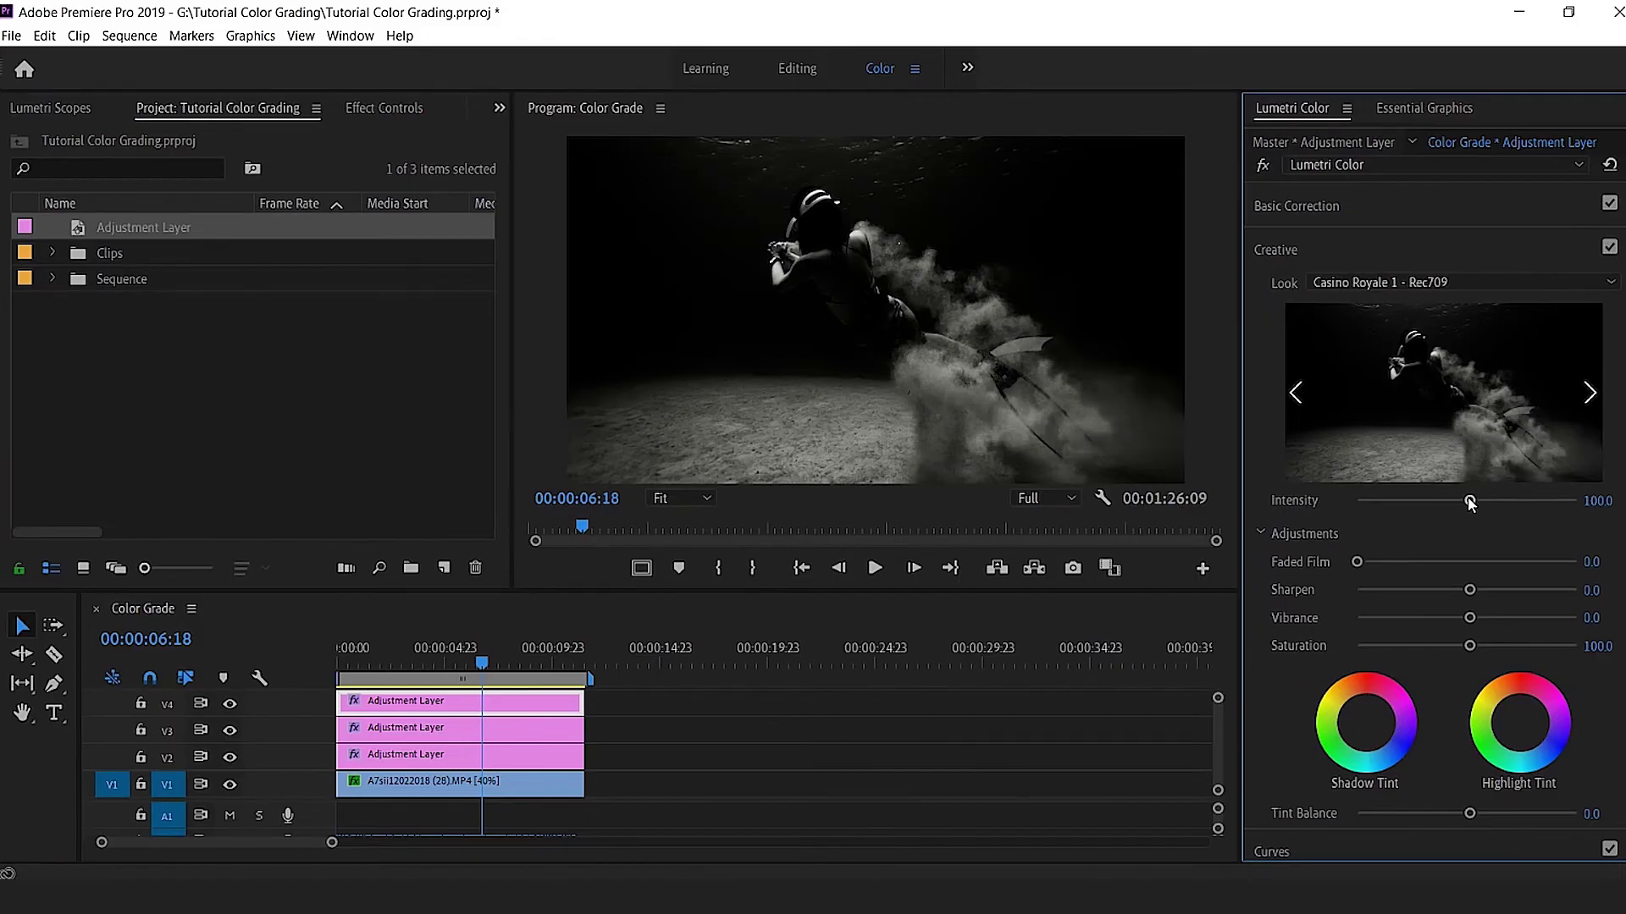
Set the creative look's intensity to 28.3 and compare the image with the Creative section off and on.
{"action": "left_click_drag", "start_coordinate": [1469, 501], "coordinate": [1351, 505]}
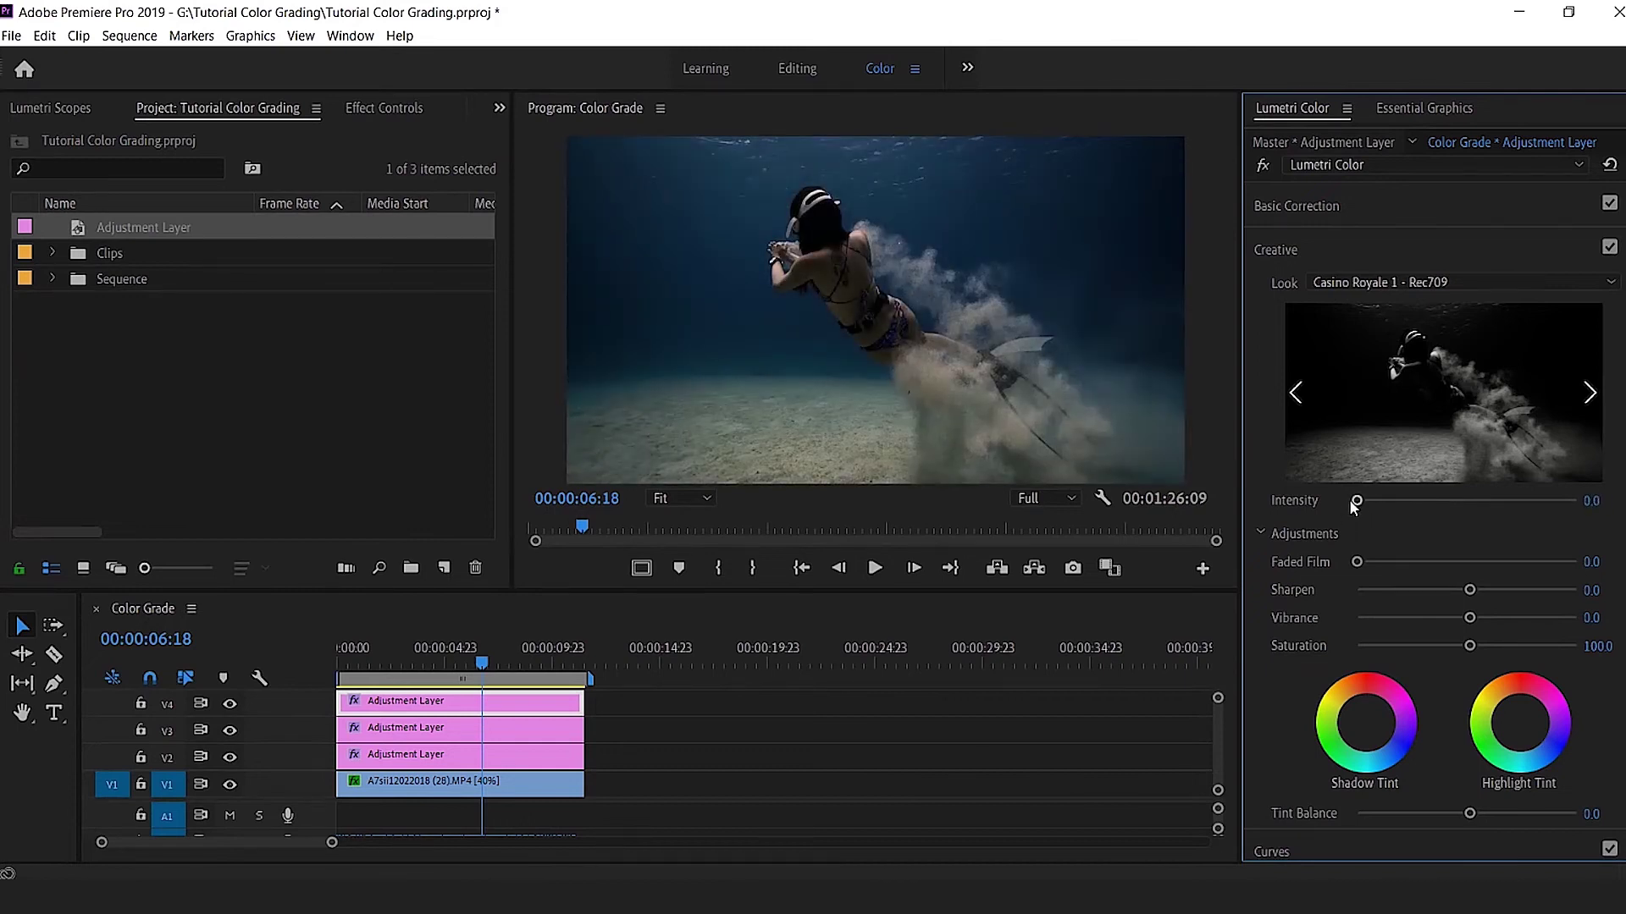
{"action": "left_click_drag", "start_coordinate": [1360, 502], "coordinate": [1389, 506]}
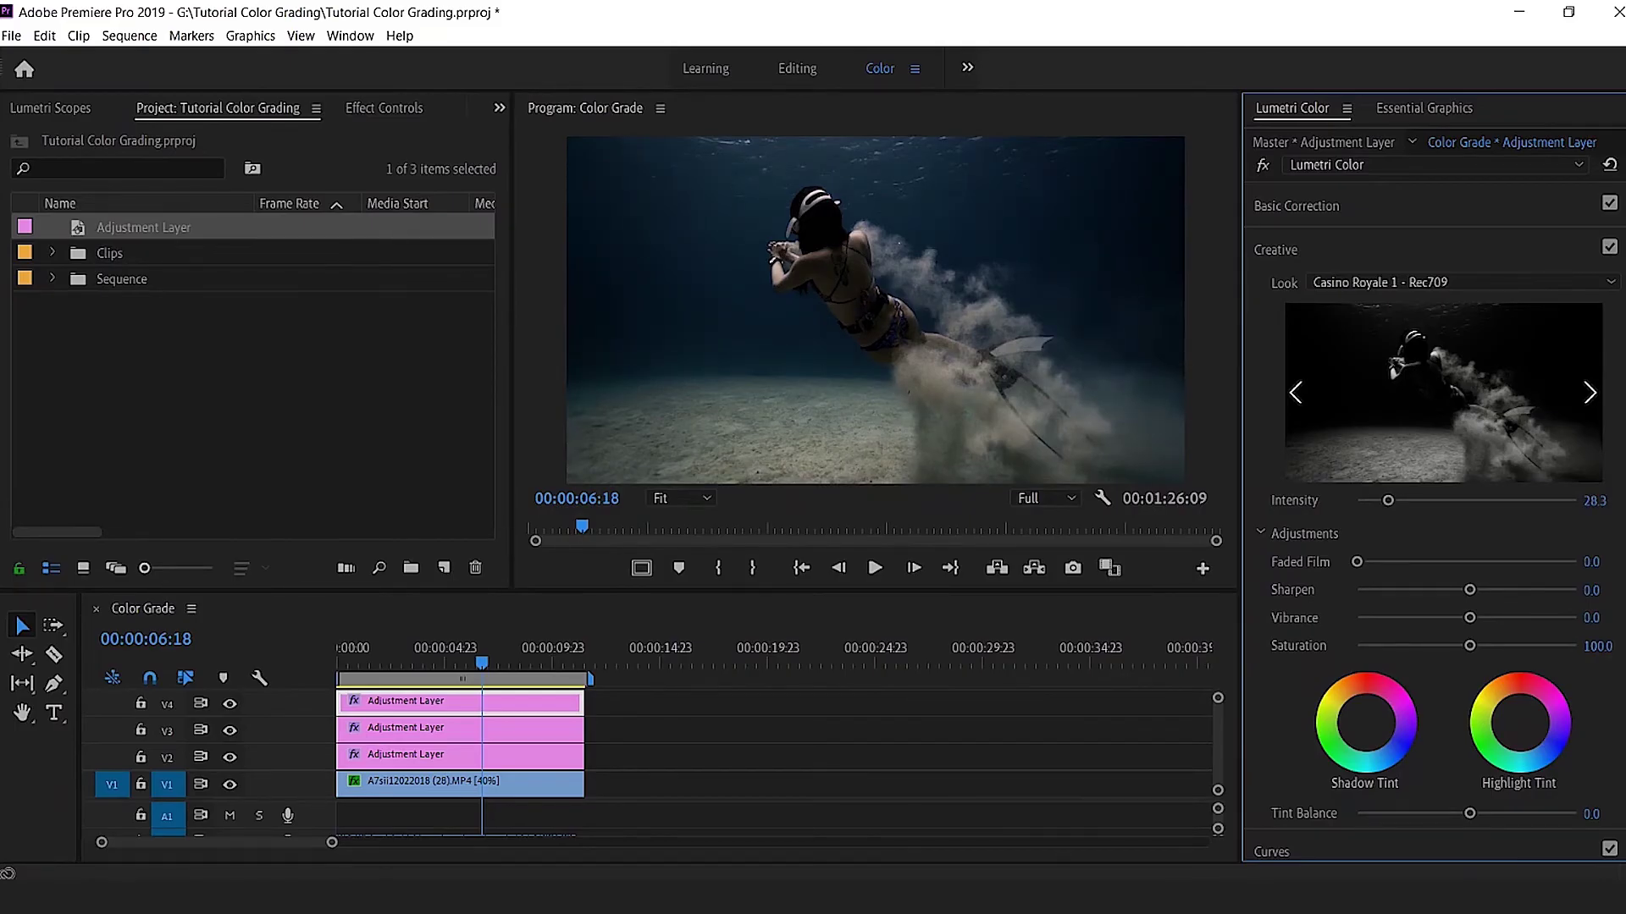
{"action": "left_click", "coordinate": [1609, 247]}
{"action": "left_click", "coordinate": [1609, 247]}
{"action": "left_click", "coordinate": [1609, 248]}
{"action": "left_click", "coordinate": [1609, 248]}
{"action": "left_click", "coordinate": [1344, 200]}
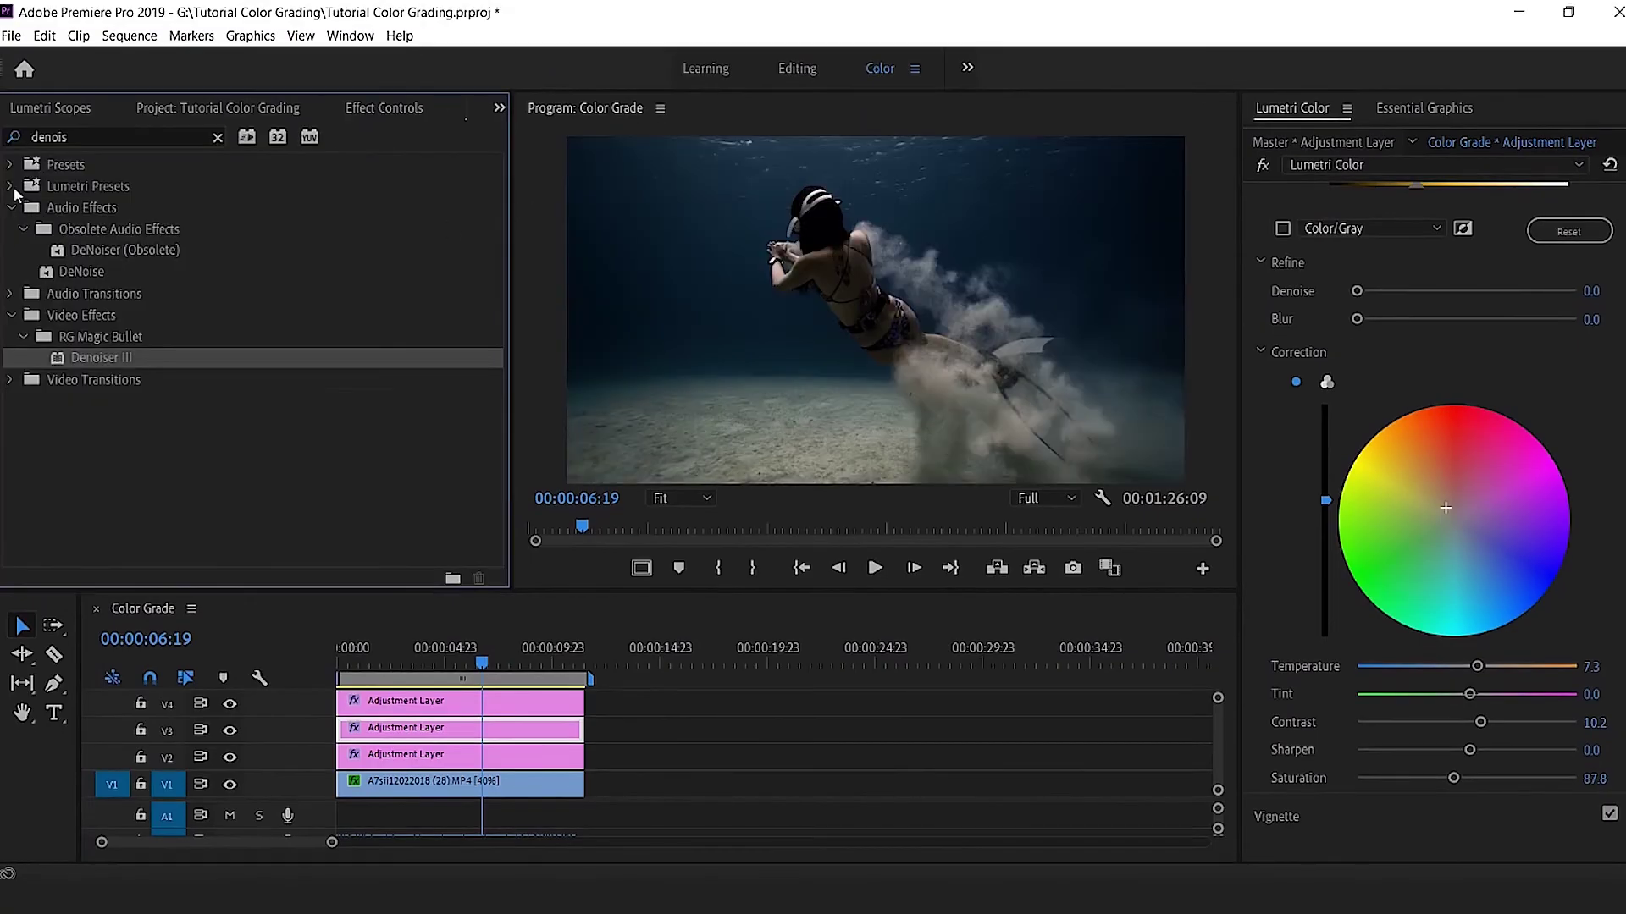
Apply the Denoiser III video effect to the Adjustment Layer on V4.
{"action": "left_click", "coordinate": [74, 137]}
{"action": "left_click_drag", "start_coordinate": [65, 360], "coordinate": [444, 706]}
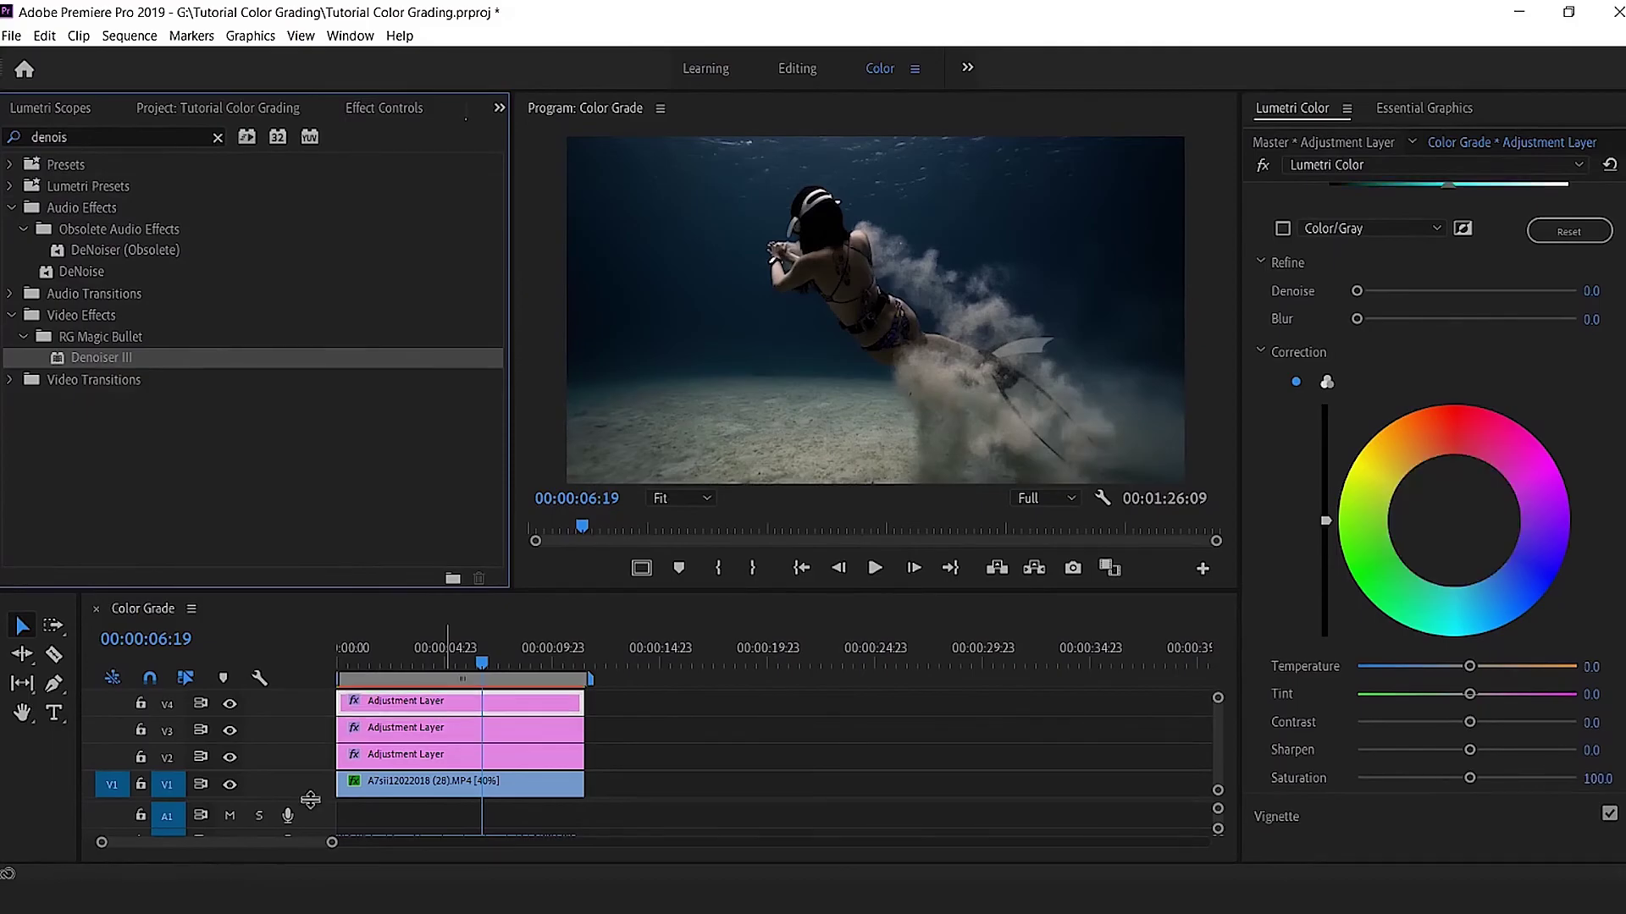
{"action": "left_click_drag", "start_coordinate": [313, 806], "coordinate": [313, 818]}
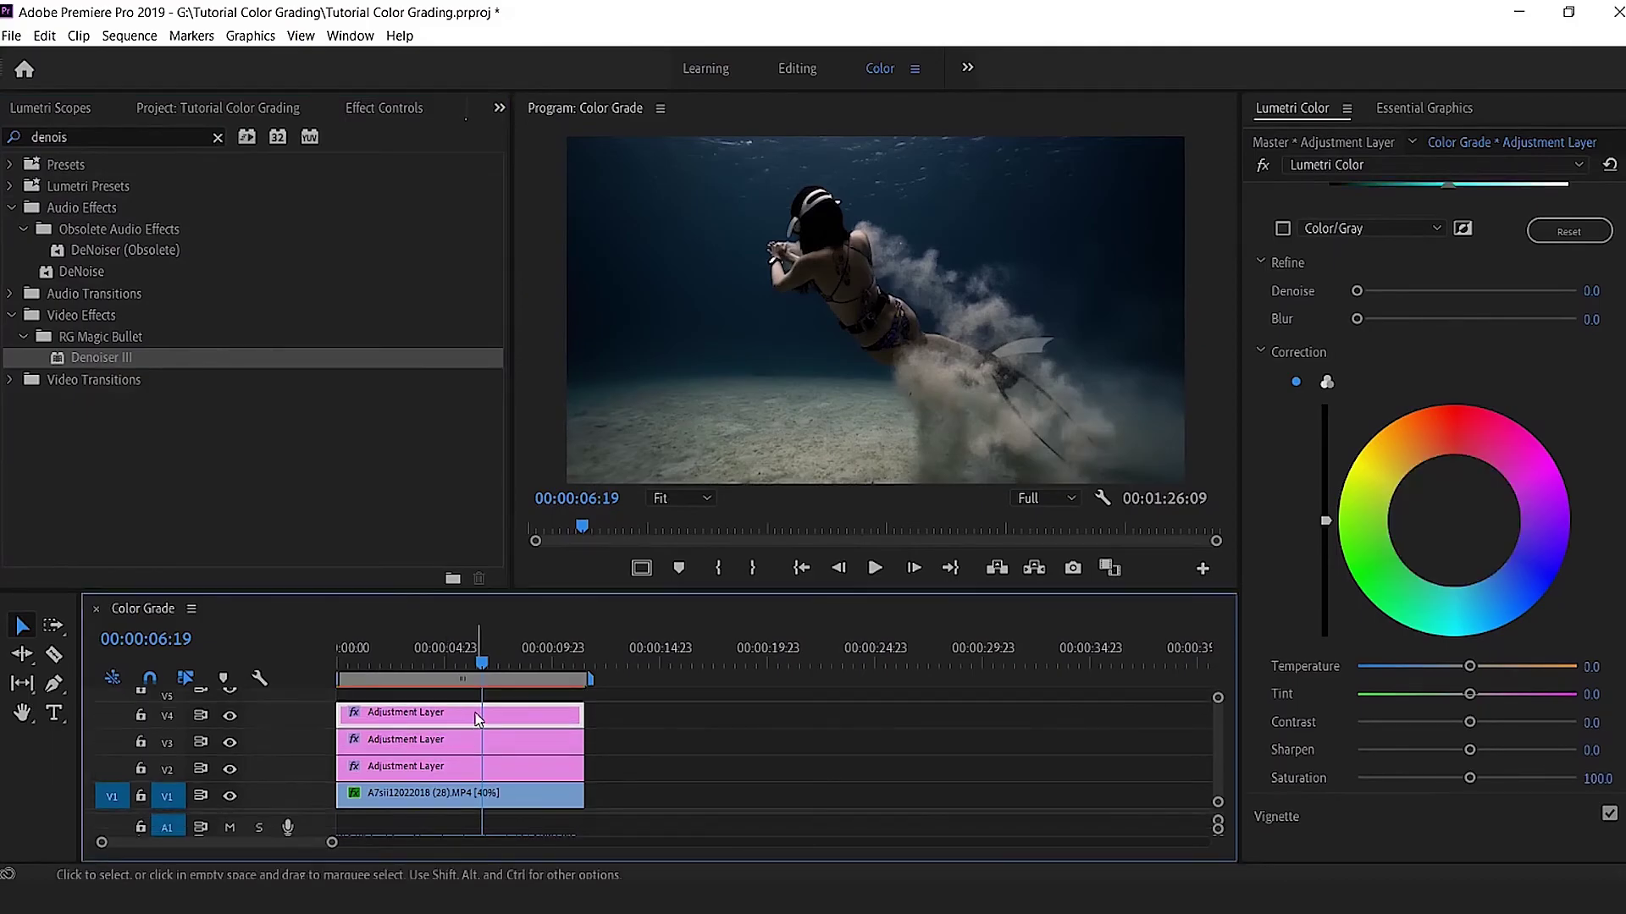
Set Denoiser III's noise reduction to 25 and its sharpening amount to 25 on the V4 adjustment layer.
{"action": "left_click", "coordinate": [391, 105]}
{"action": "left_click", "coordinate": [11, 266]}
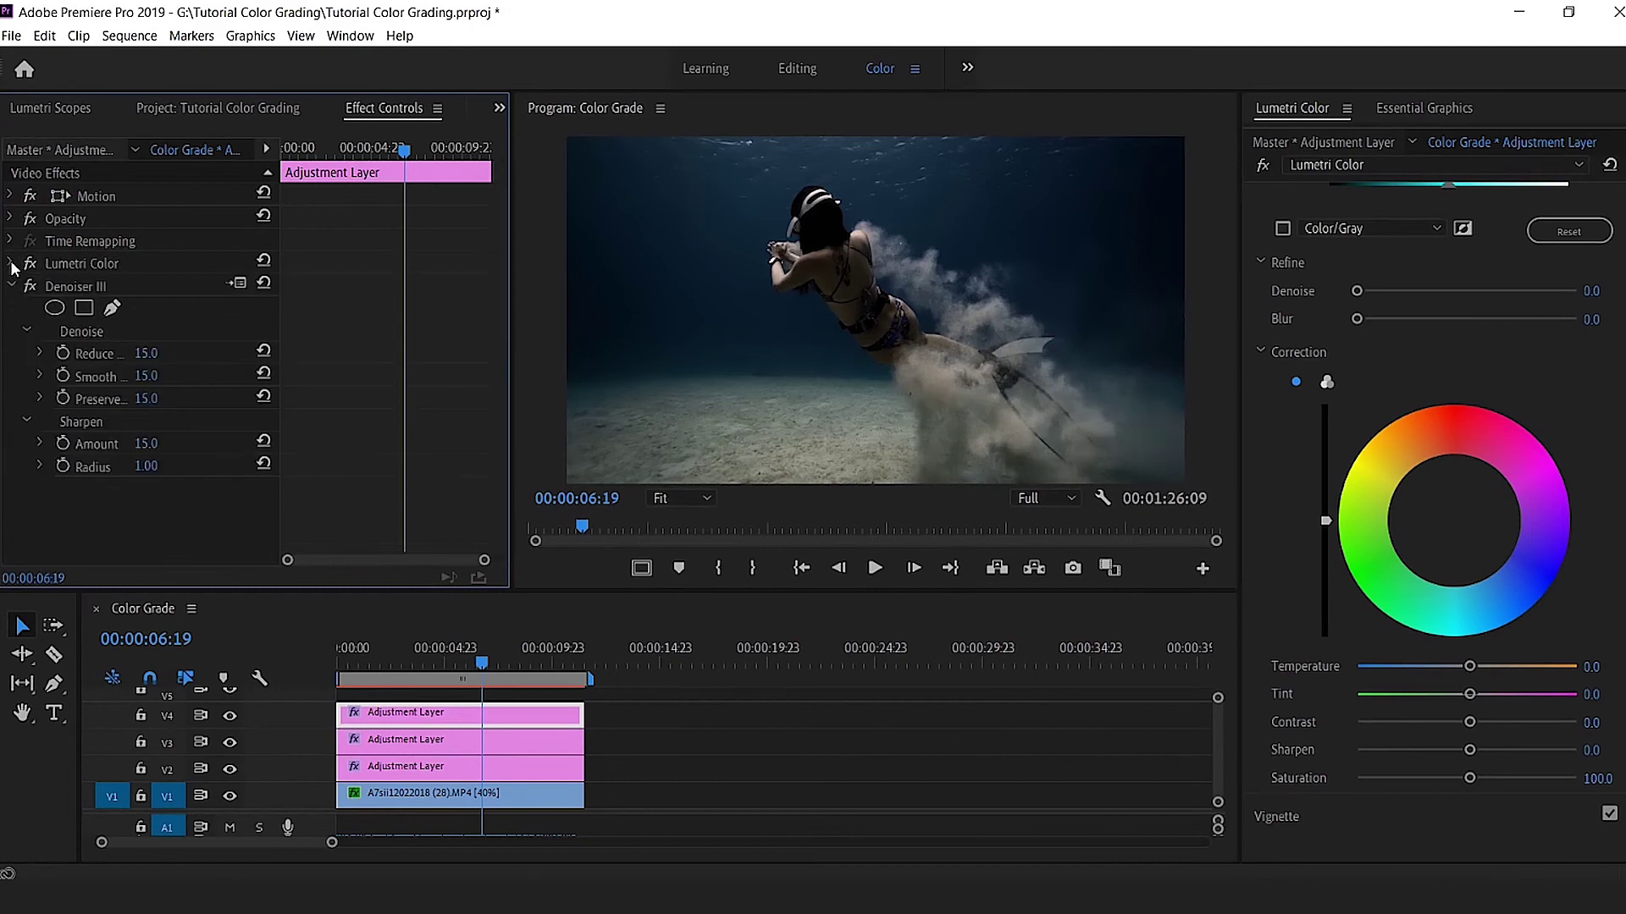
{"action": "mouse_move", "coordinate": [169, 355]}
{"action": "left_mouse_down"}
{"action": "mouse_move", "coordinate": [144, 360]}
{"action": "mouse_move", "coordinate": [163, 349]}
{"action": "left_mouse_up"}
{"action": "left_click", "coordinate": [163, 349]}
{"action": "key", "text": "Return"}
{"action": "left_click", "coordinate": [151, 443]}
{"action": "type", "text": "25"}
{"action": "key", "text": "Return"}
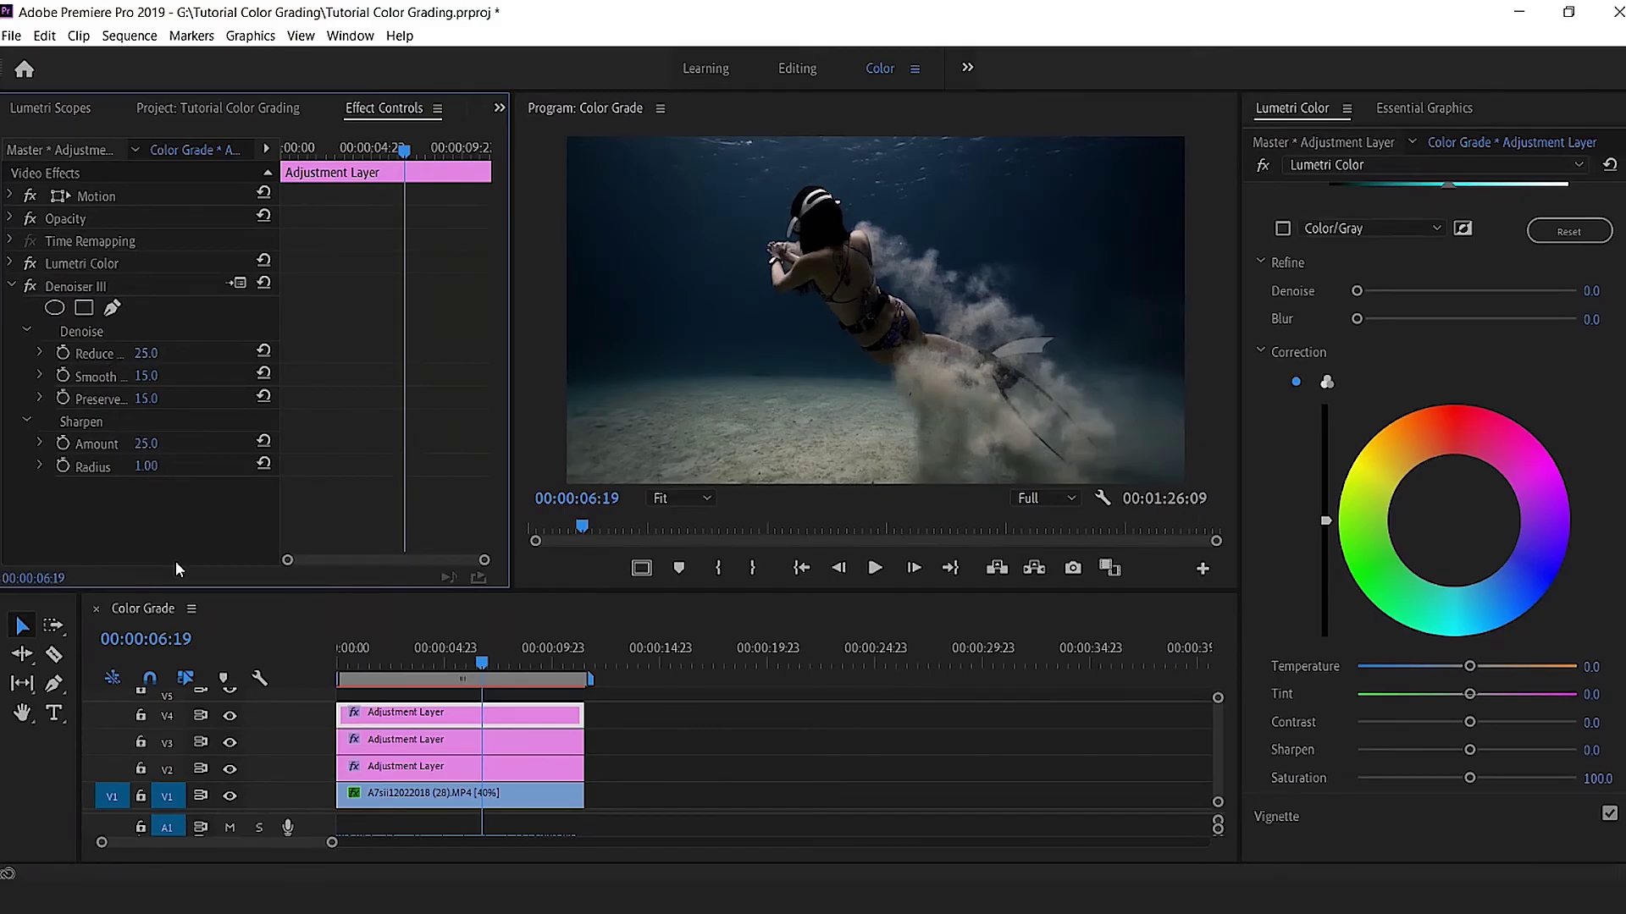